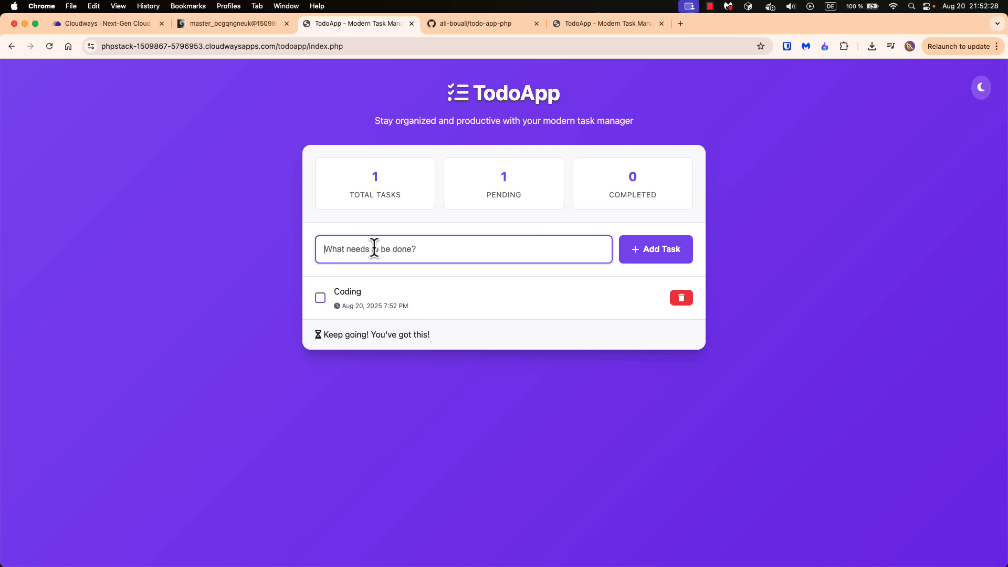
Add a task named "Recording the next video" to the to-do list
type("Red")
key("Return")
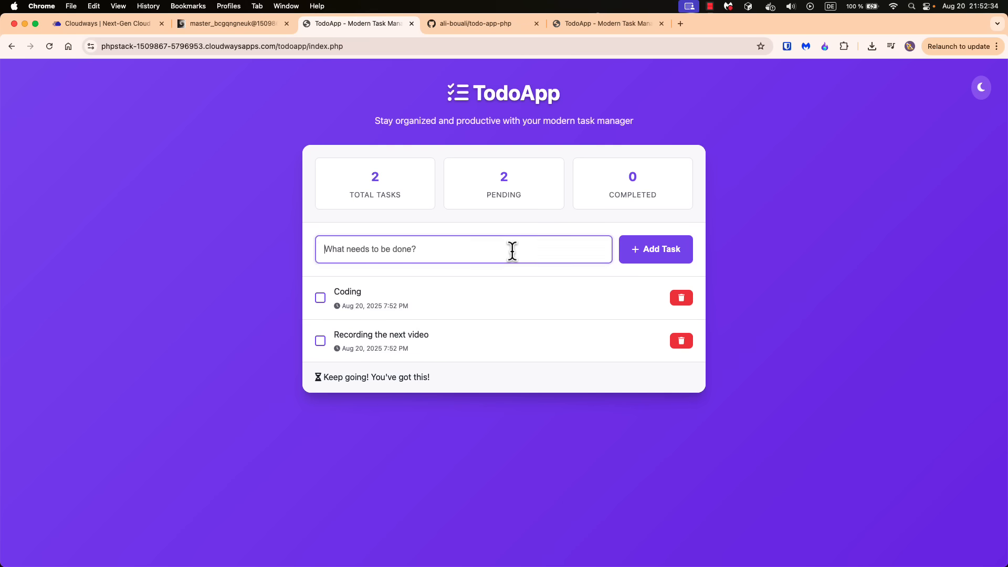
Mark the "Coding" task as completed and clear all completed tasks from the list
left_click(320, 298)
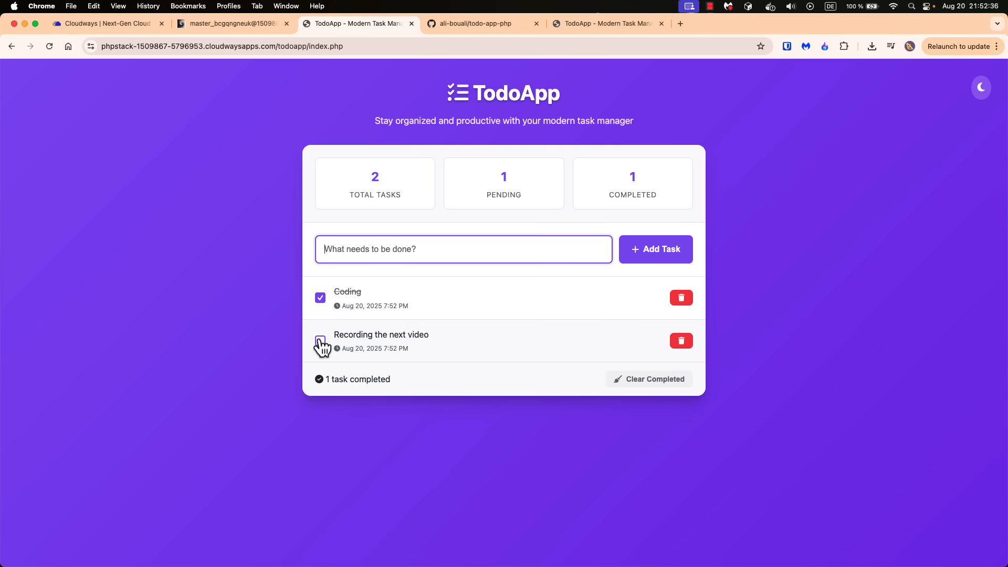
left_click(658, 388)
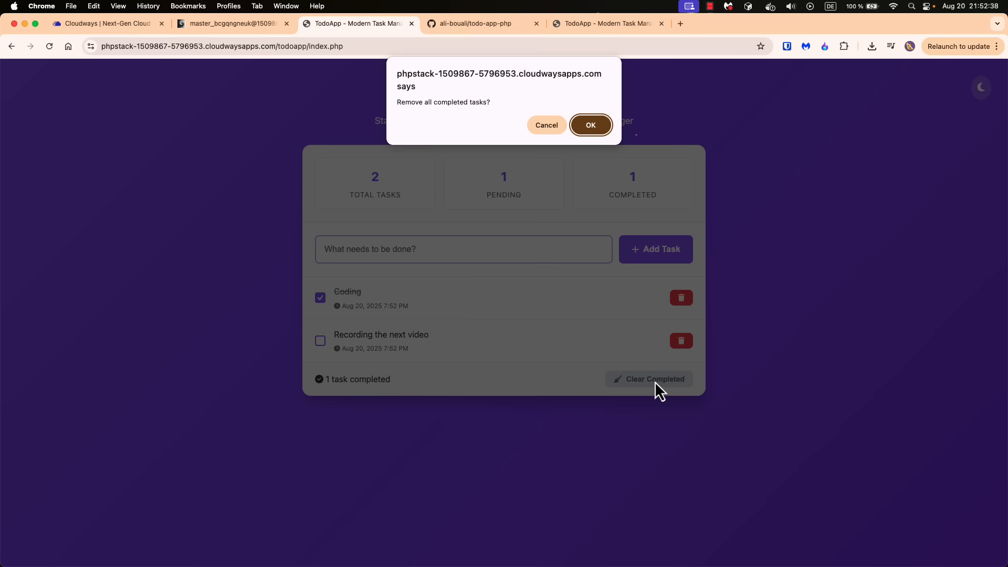
left_click(600, 124)
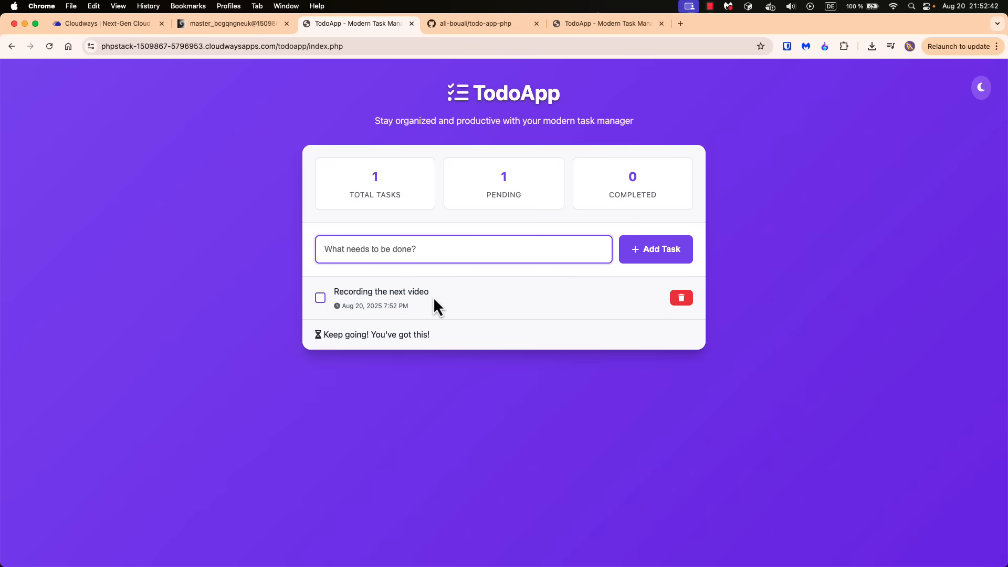
Mark the "Recording the next video" task as completed and toggle the page between dark and light mode, ending in light mode
left_click(322, 299)
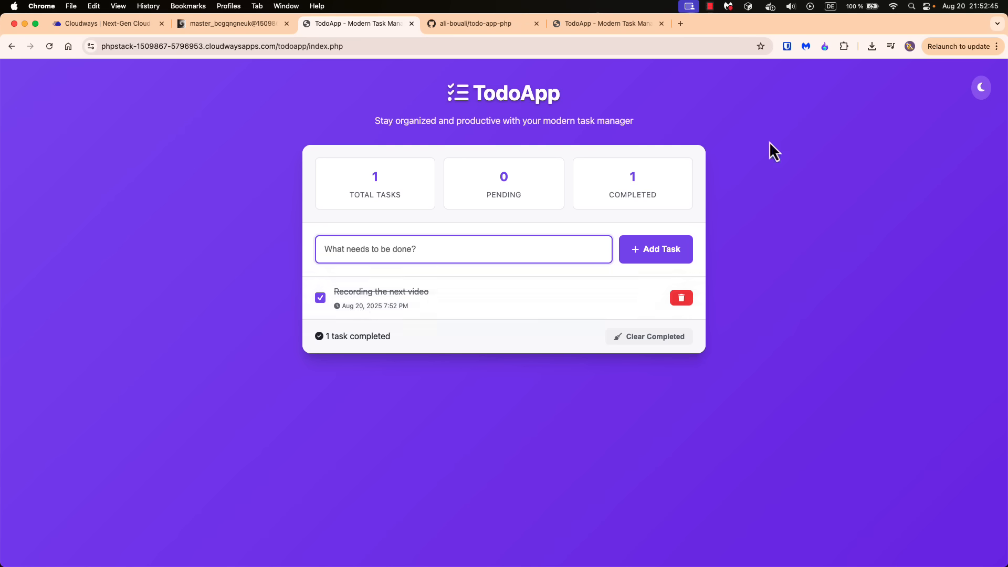
left_click(979, 89)
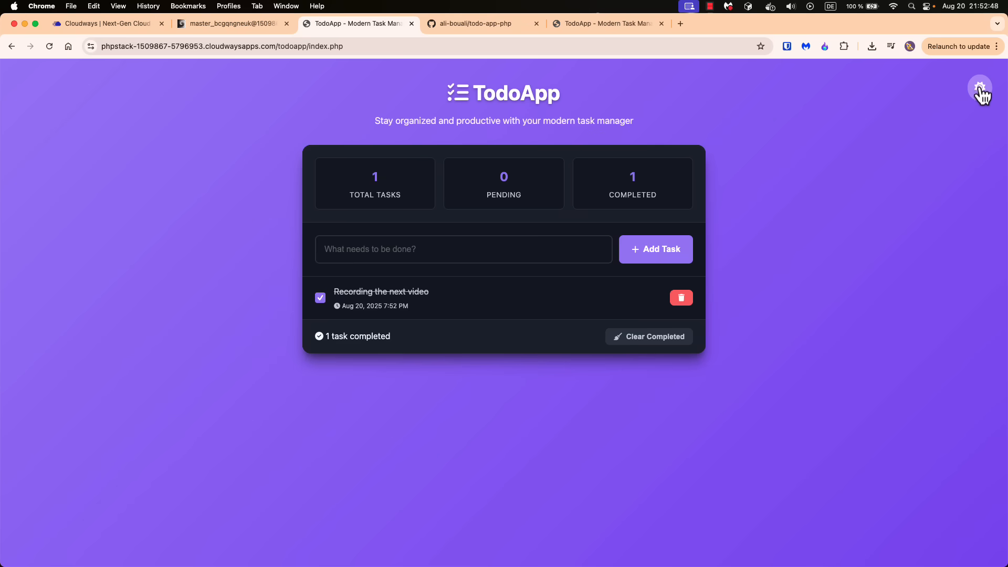
left_click(978, 95)
left_click(979, 98)
left_click(980, 100)
View the deployed TodoApp in the developer tools' mobile preview, then switch to the other TodoApp page
key("super+alt+i")
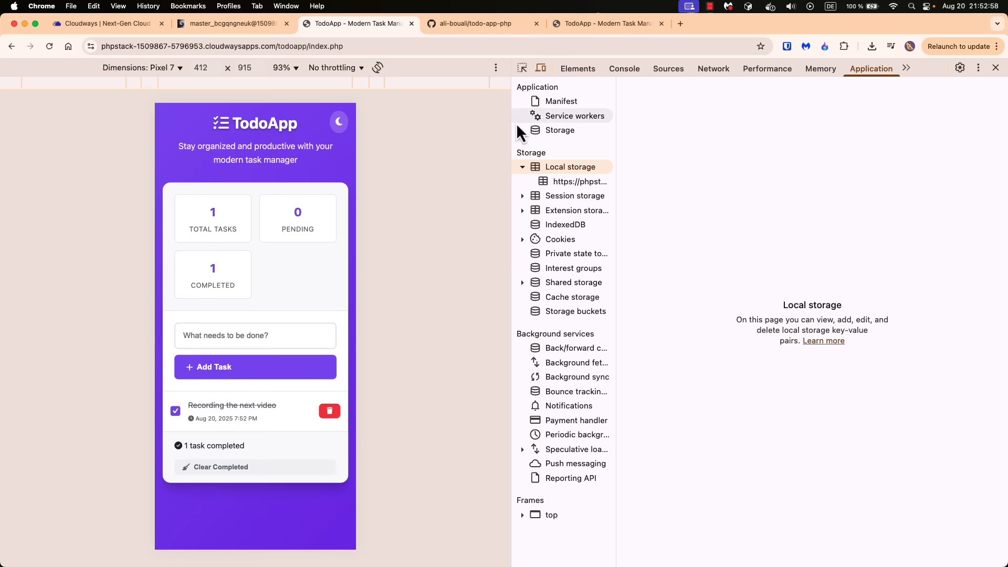
left_click(596, 24)
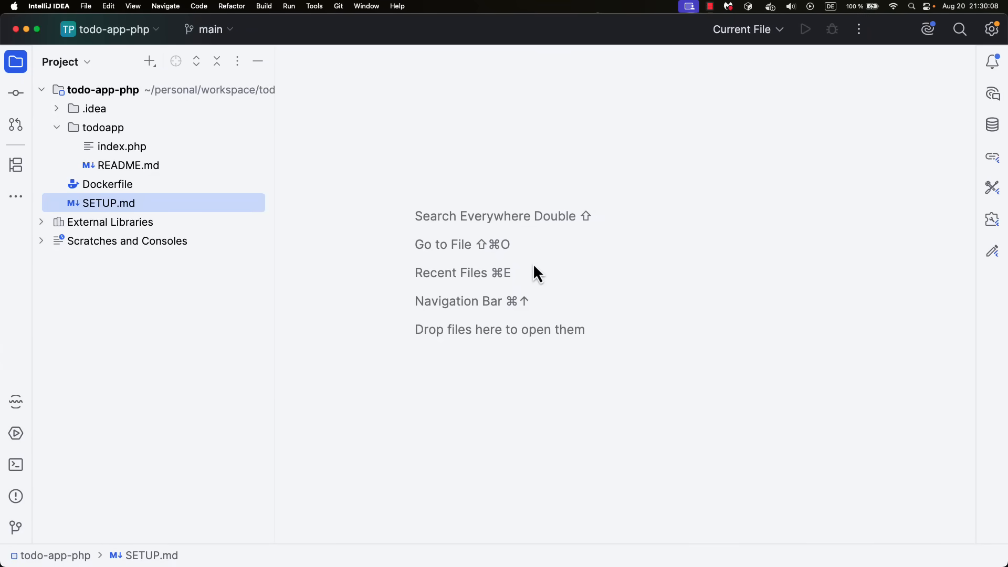
Switch to Chrome and add a task named "Test" in the local TodoApp
key("ctrl+Left")
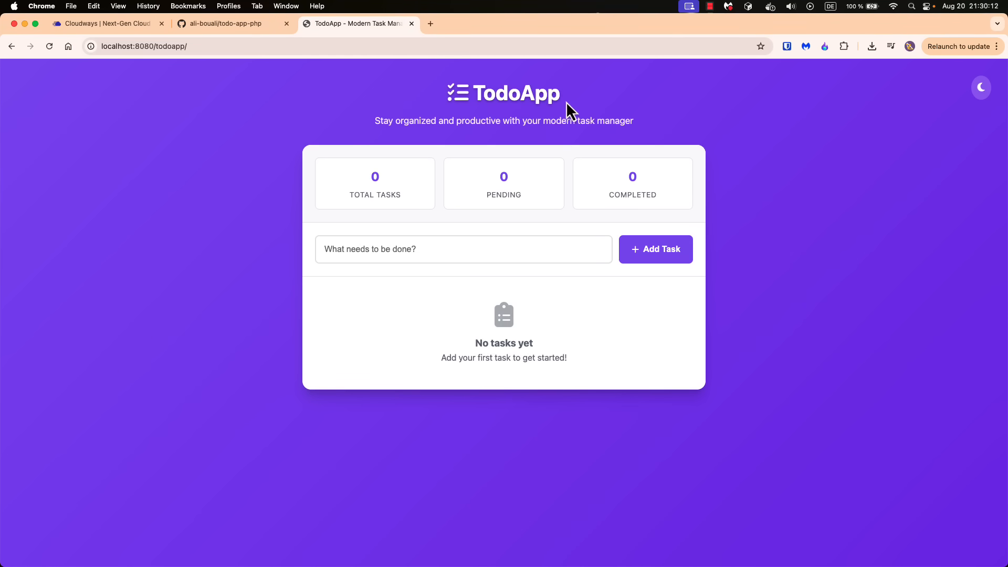
left_click_drag(566, 101, 433, 107)
left_click(625, 108)
left_click(435, 247)
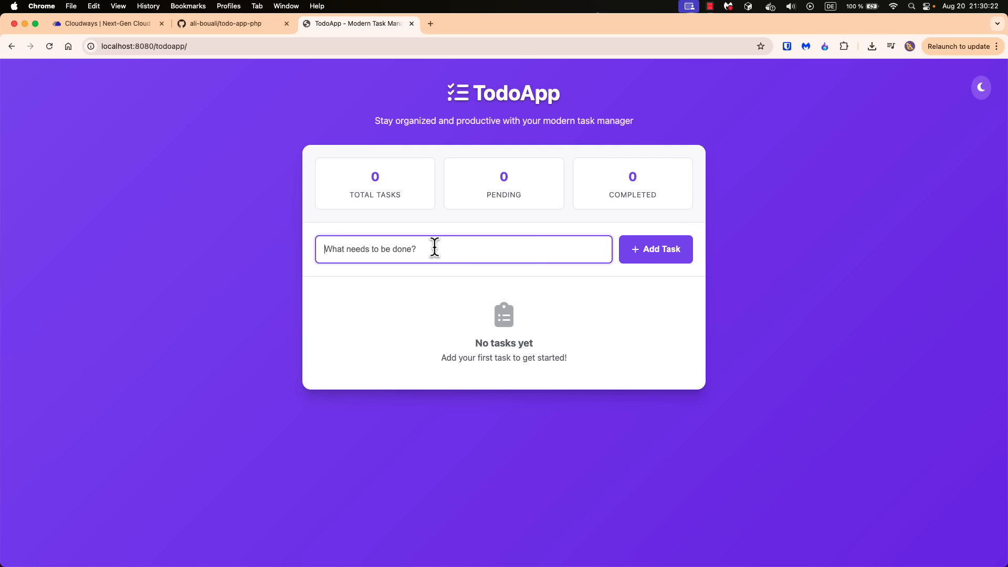
type("C")
key("BackSpace")
type("Test")
key("Return")
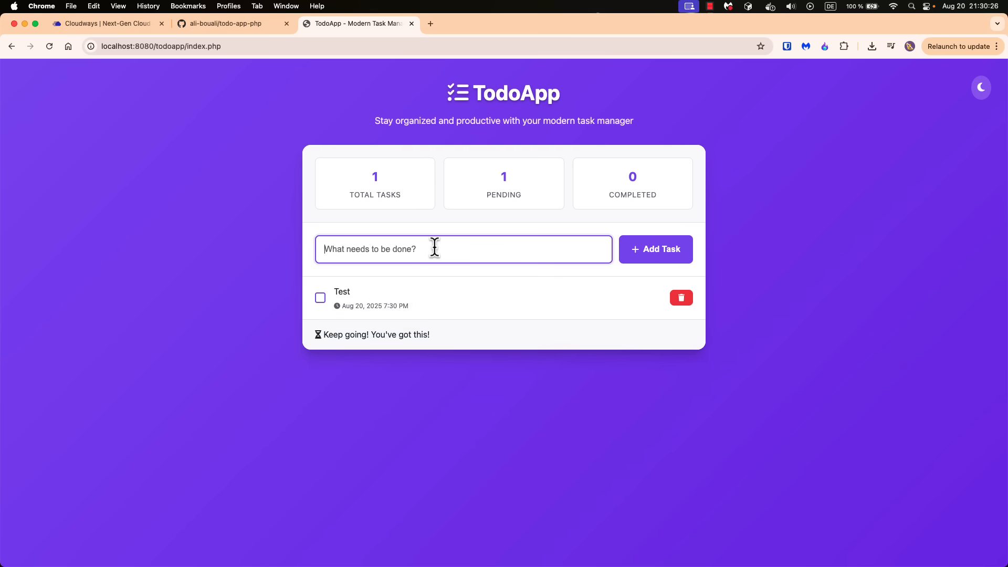
Add a second task named "Coding" to the local to-do list
type("Coding")
key("Return")
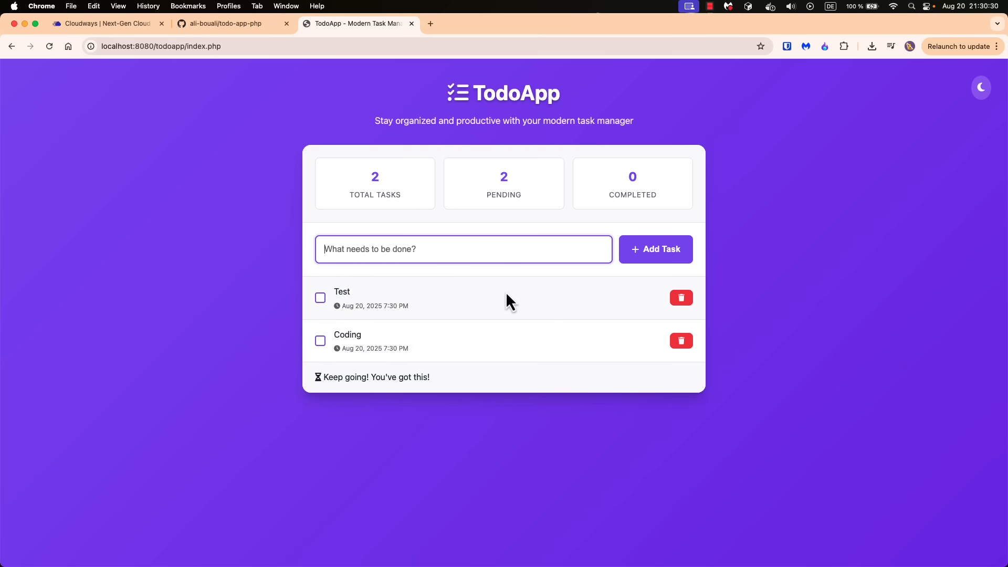
Examine the Total Tasks, Pending and Completed counters above the task list
left_click_drag(349, 194, 411, 198)
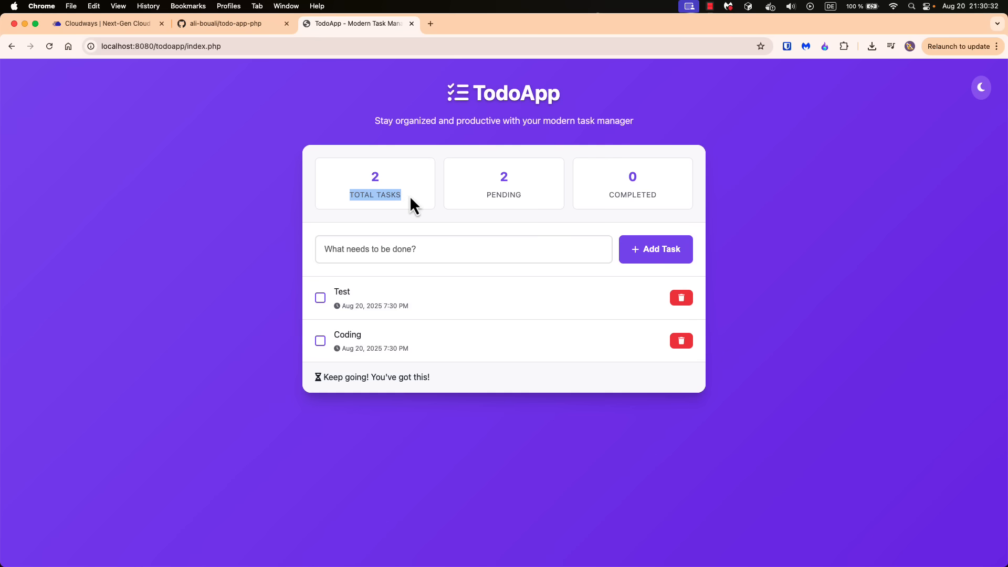
left_click_drag(485, 196, 525, 198)
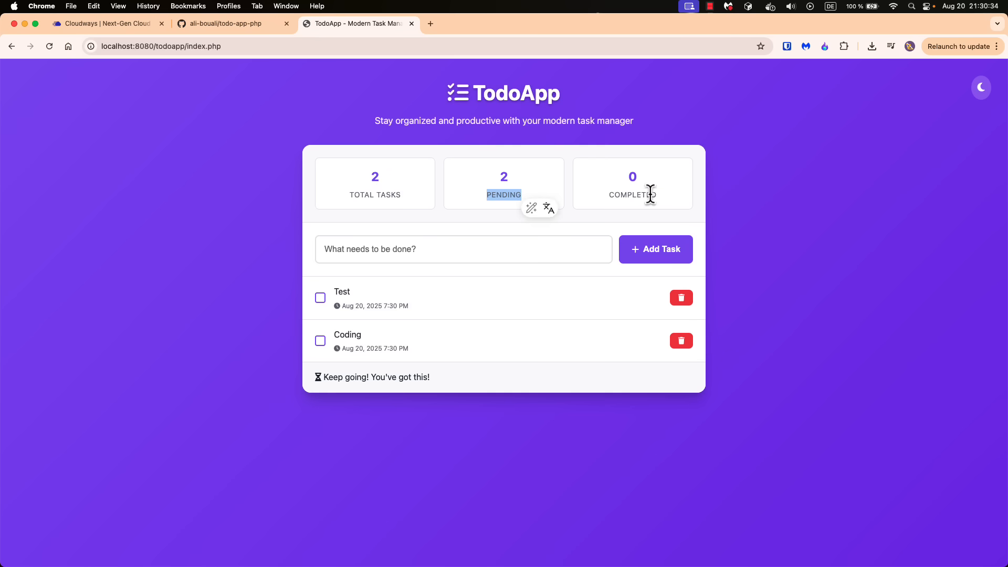
left_click_drag(609, 195, 654, 194)
left_click(675, 195)
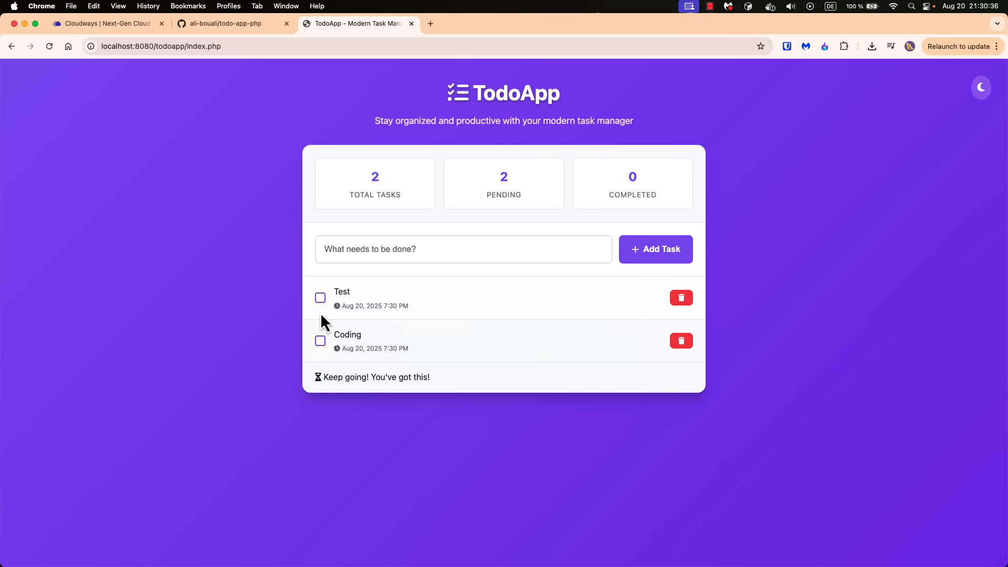
Mark both the "Test" and "Coding" tasks as completed and check the Completed counter
left_click(321, 303)
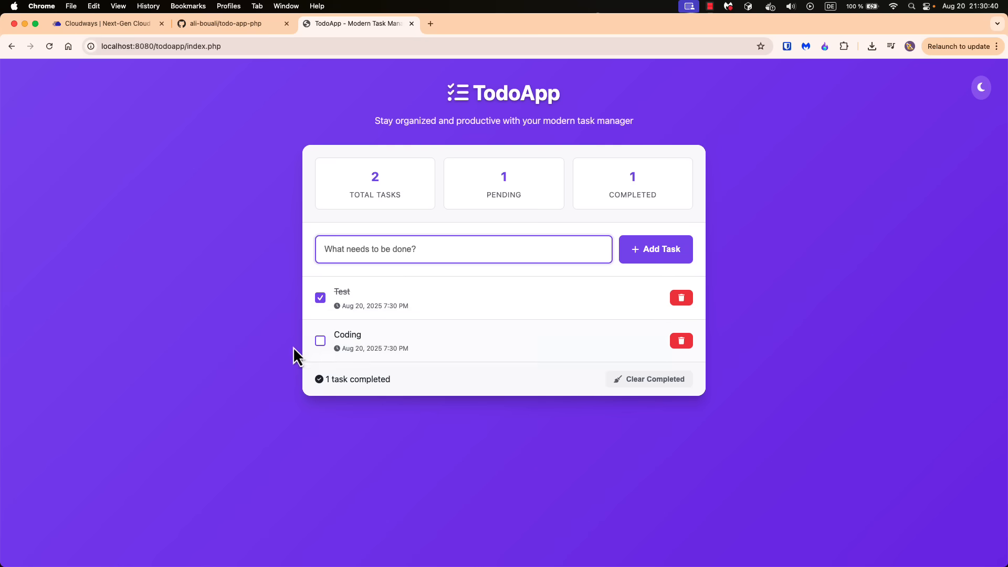
left_click(321, 341)
double_click(630, 178)
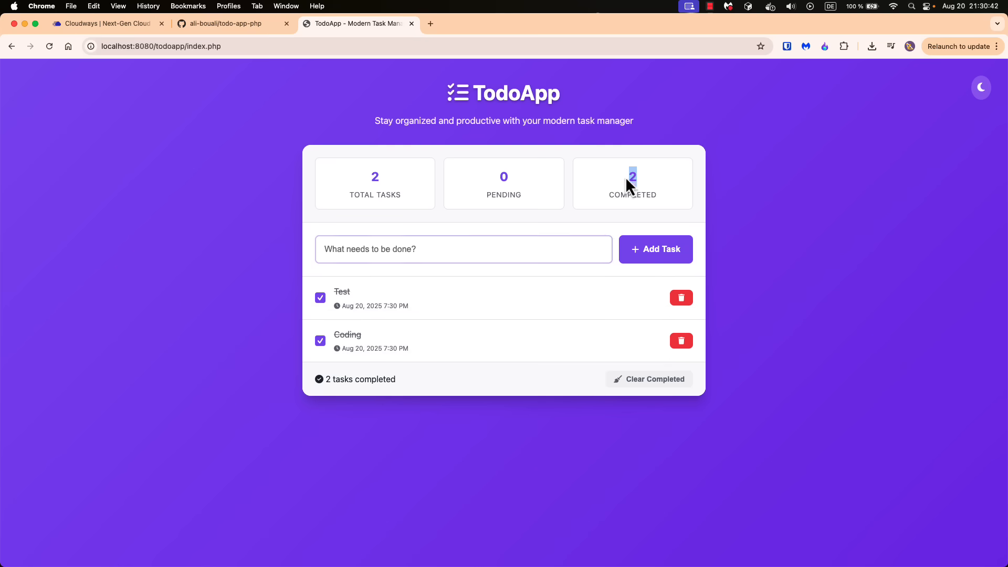
Delete the "Coding" task, then try dark mode and return the page to light mode
left_click(682, 342)
left_click(591, 113)
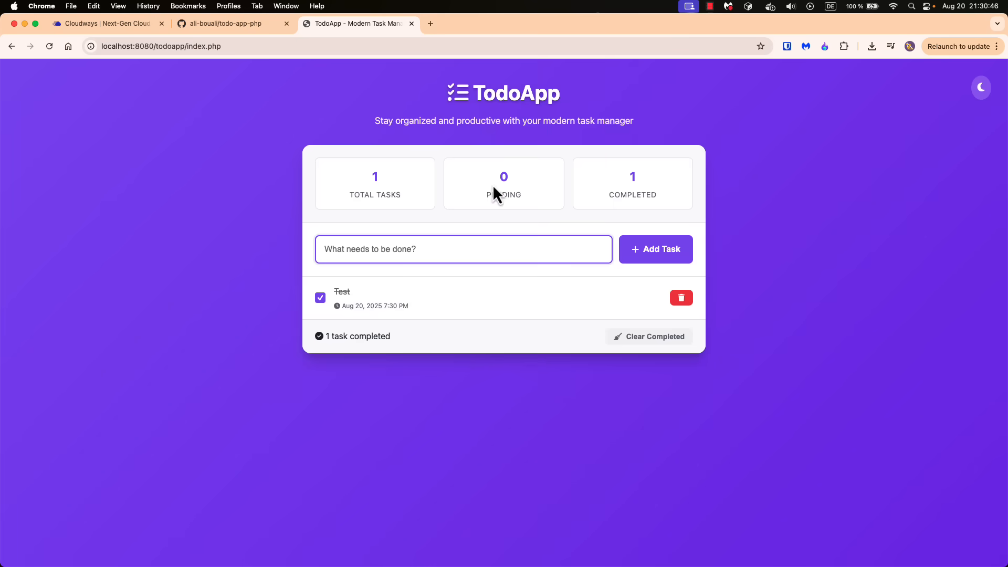
left_click(981, 89)
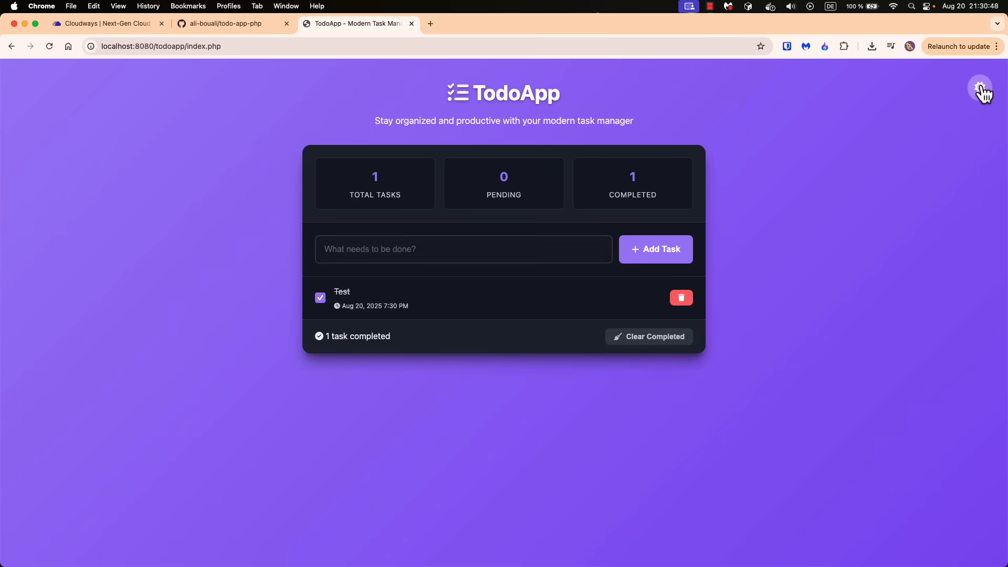
left_click(981, 90)
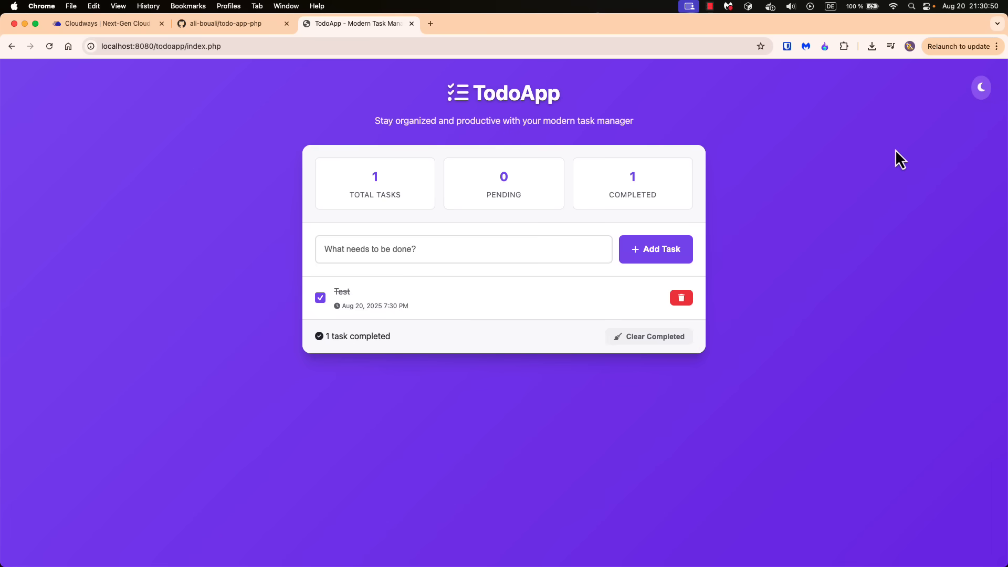
Open the developer tools with the Pixel 7 device preview and dock them to the right side
key("super+alt+i")
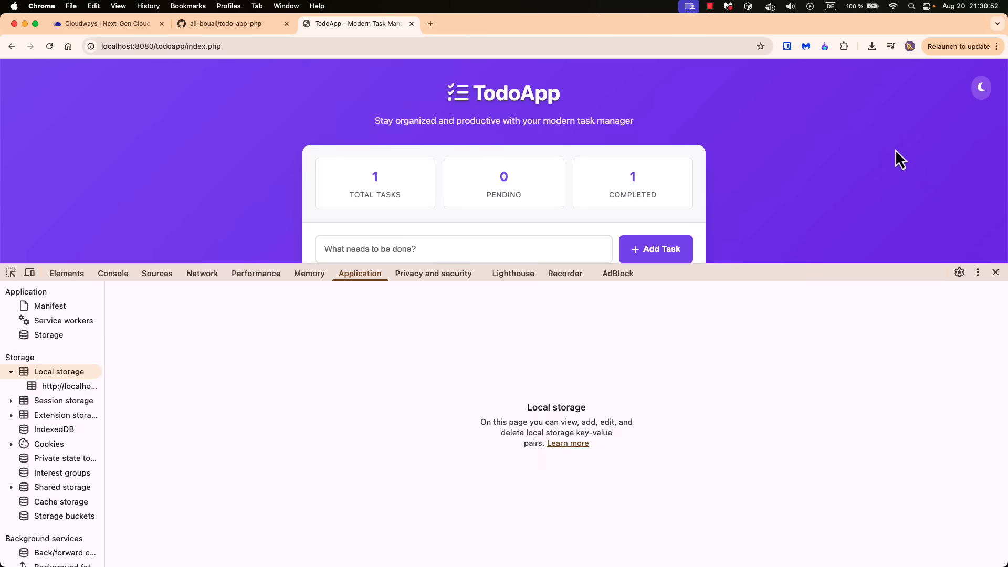
key("ctrl+super+space")
key("Escape")
key("Escape")
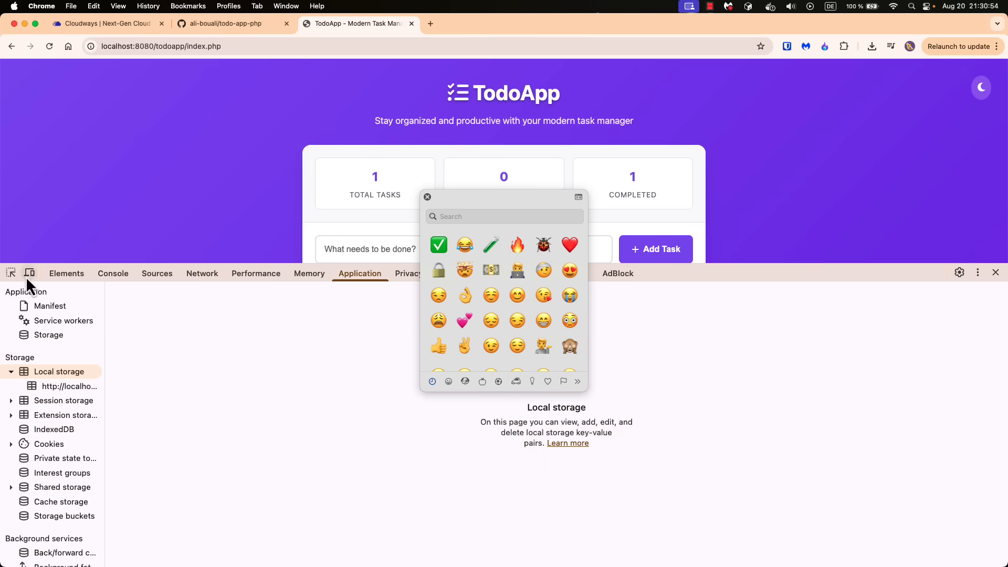
left_click(30, 273)
left_click(427, 198)
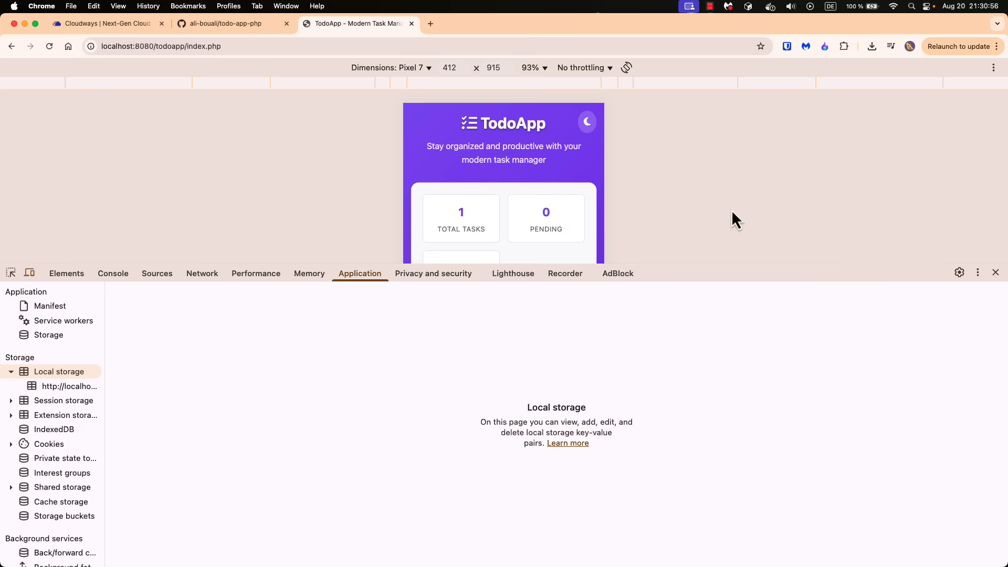
left_click(978, 272)
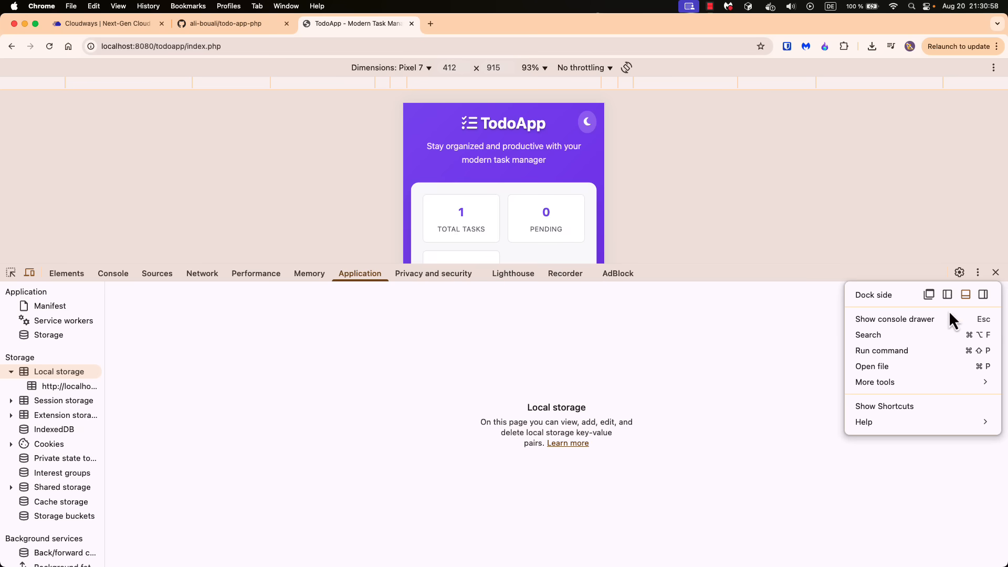
left_click(983, 294)
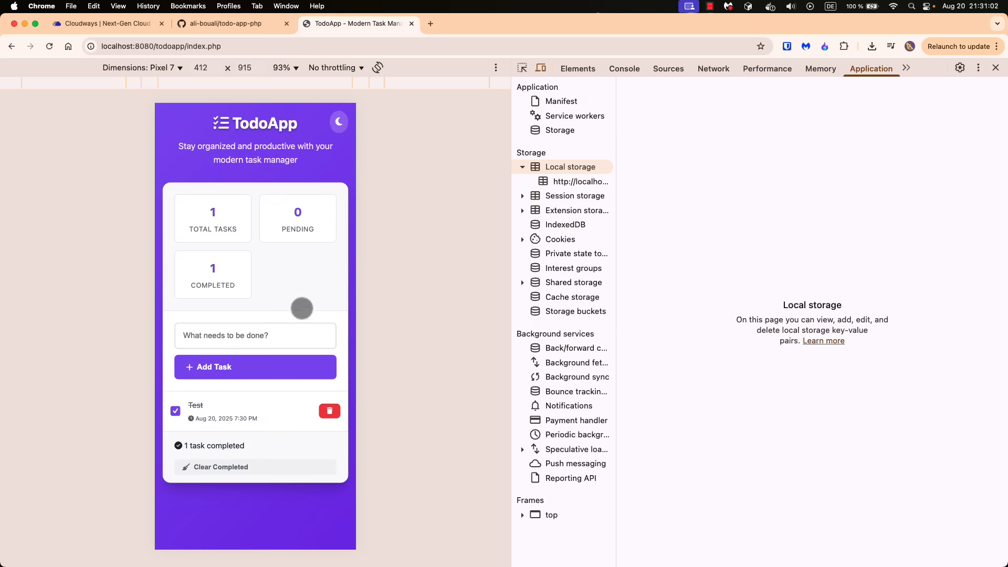
Try dark mode in the mobile preview, return to light mode, and close the developer tools
left_click(338, 122)
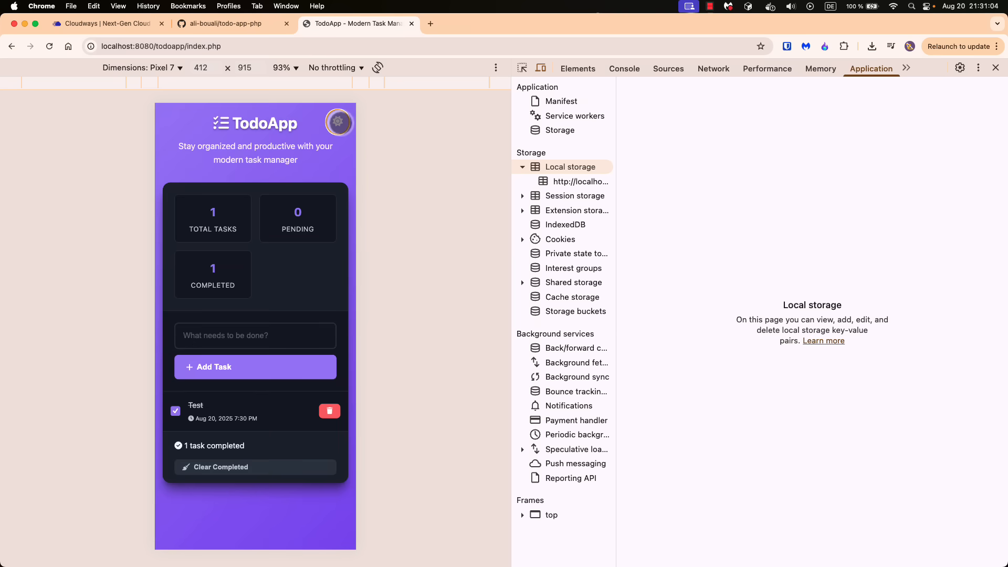
left_click(338, 122)
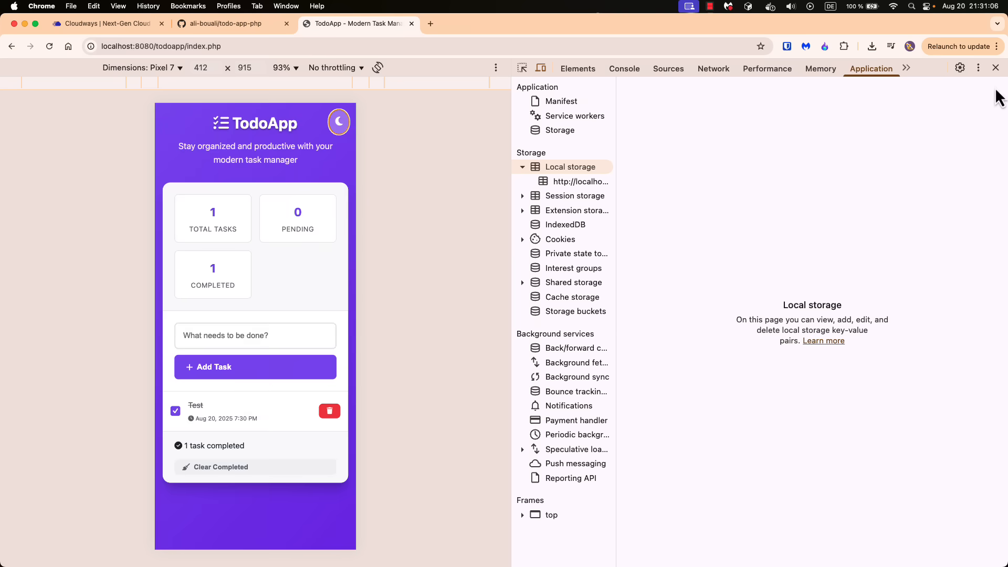
left_click(995, 69)
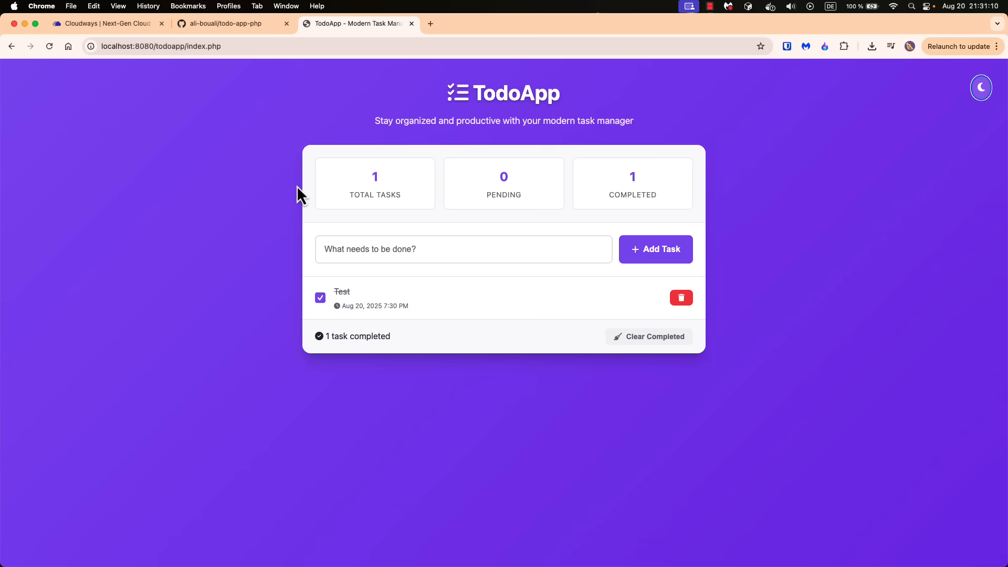
Switch to IntelliJ IDEA and open index.php and README.md from the todoapp folder
key("ctrl+Right")
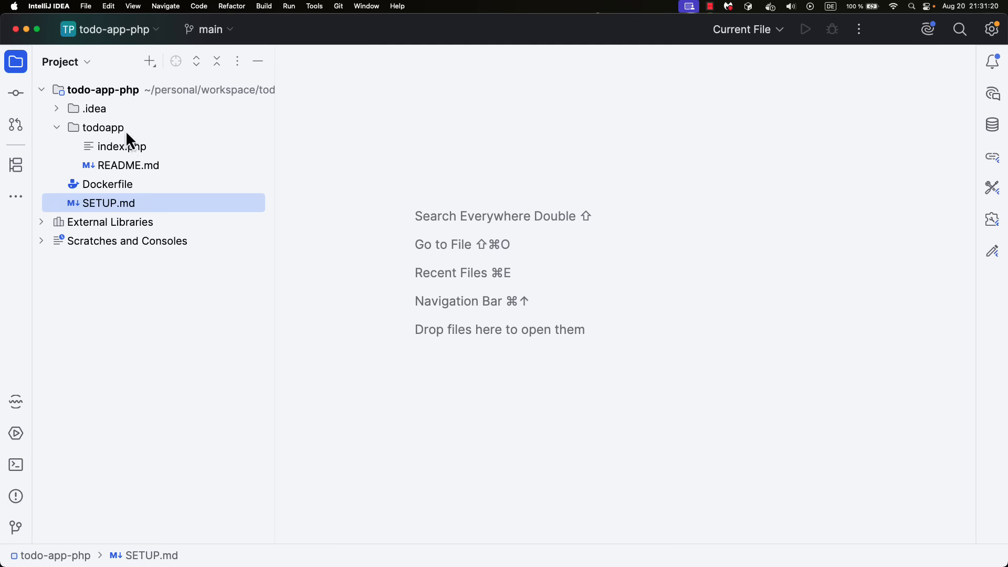
left_click(99, 132)
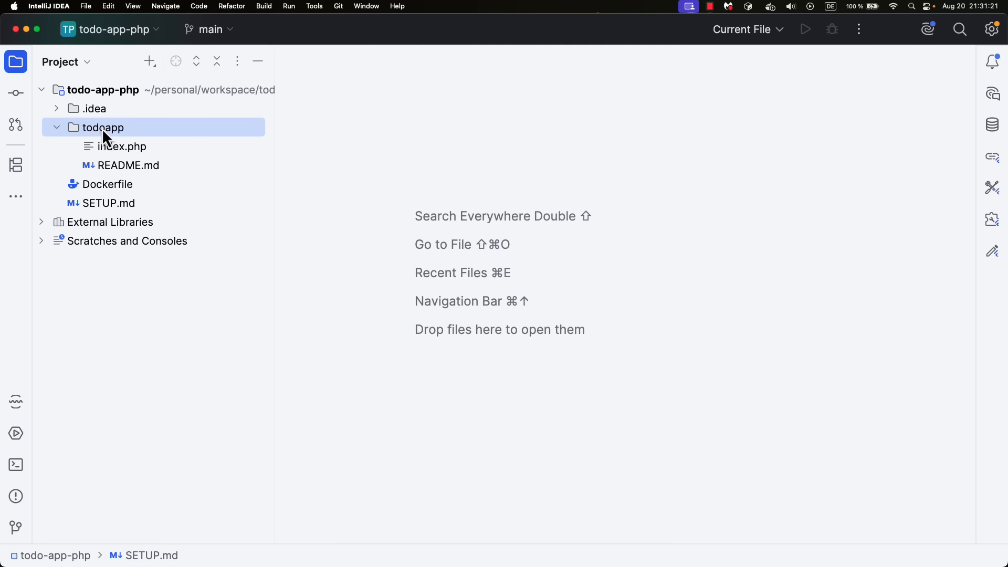
double_click(124, 148)
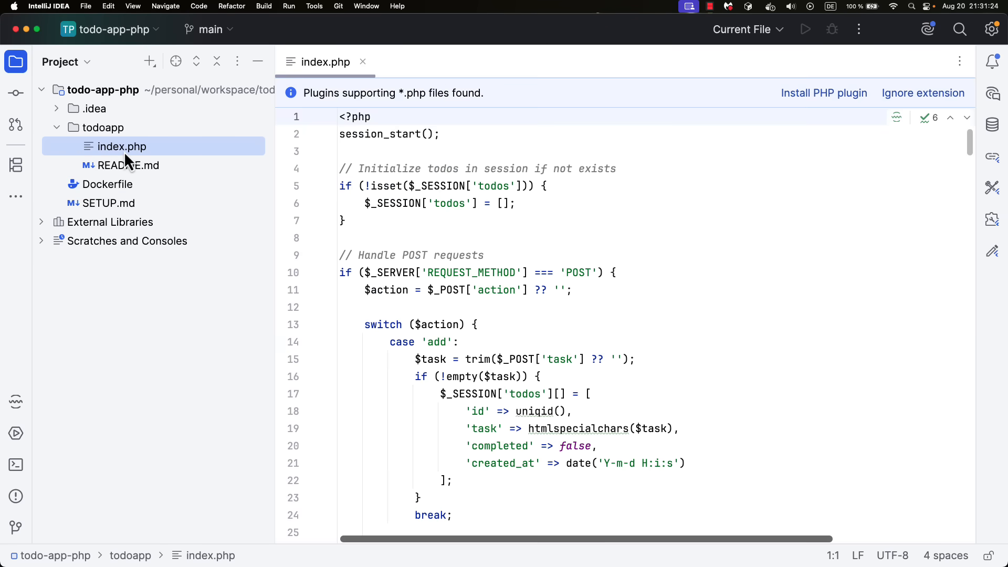
double_click(134, 166)
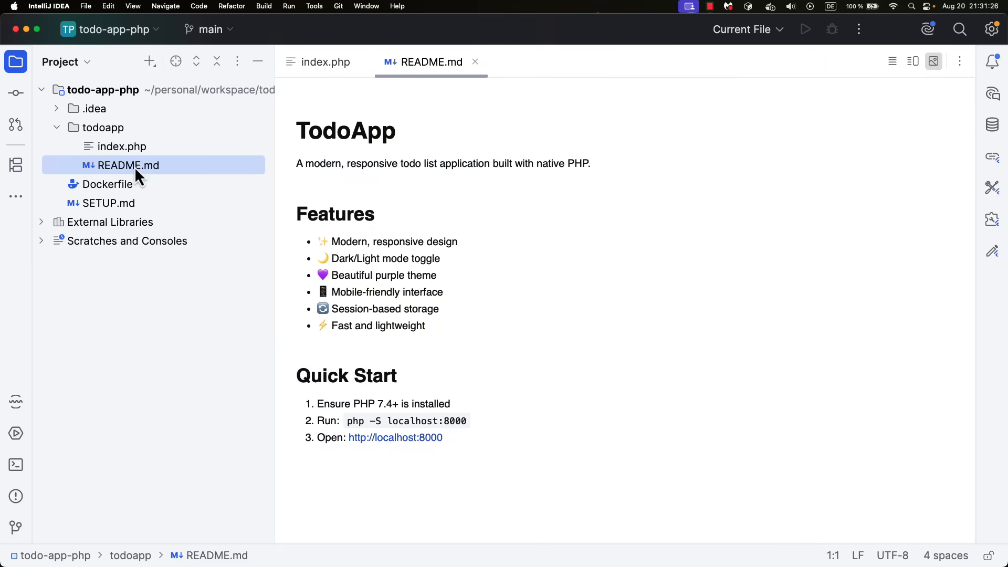
Return to index.php and look through its PHP, CSS and script code down to the end
double_click(125, 148)
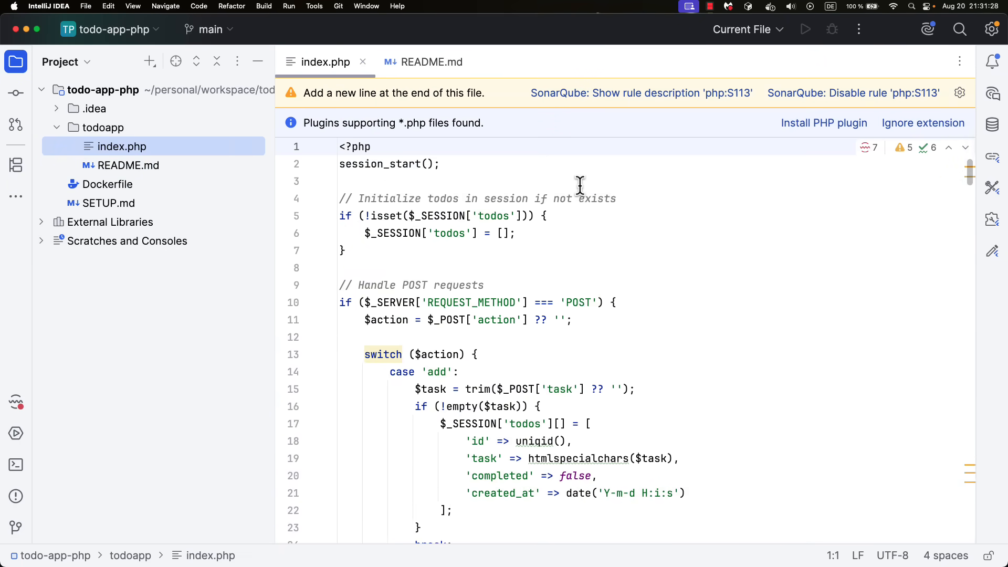
scroll(580, 185, "down", 20)
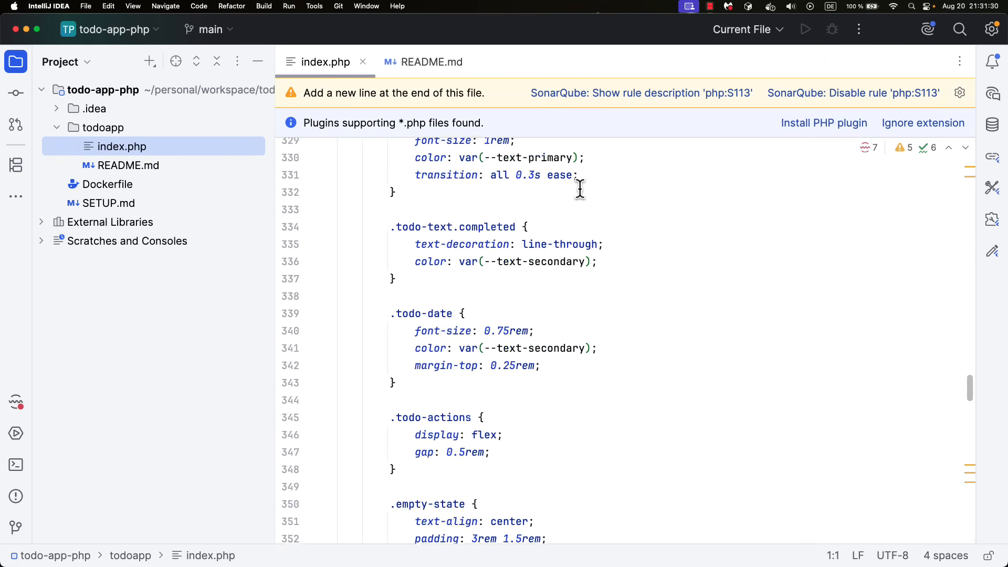
scroll(580, 189, "down", 20)
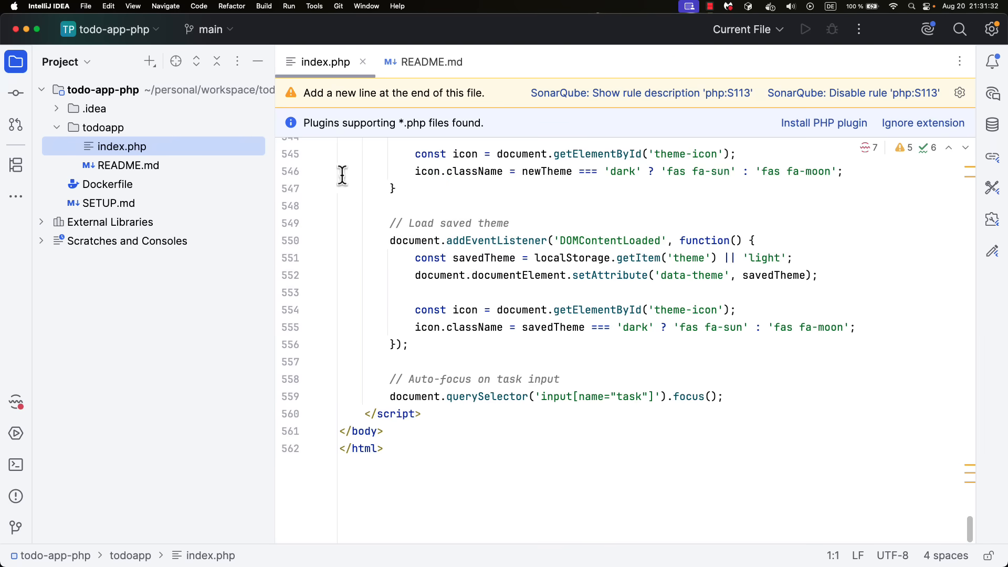
Open README.md and SETUP.md, and read the setup guide from the project structure to the running methods
double_click(112, 165)
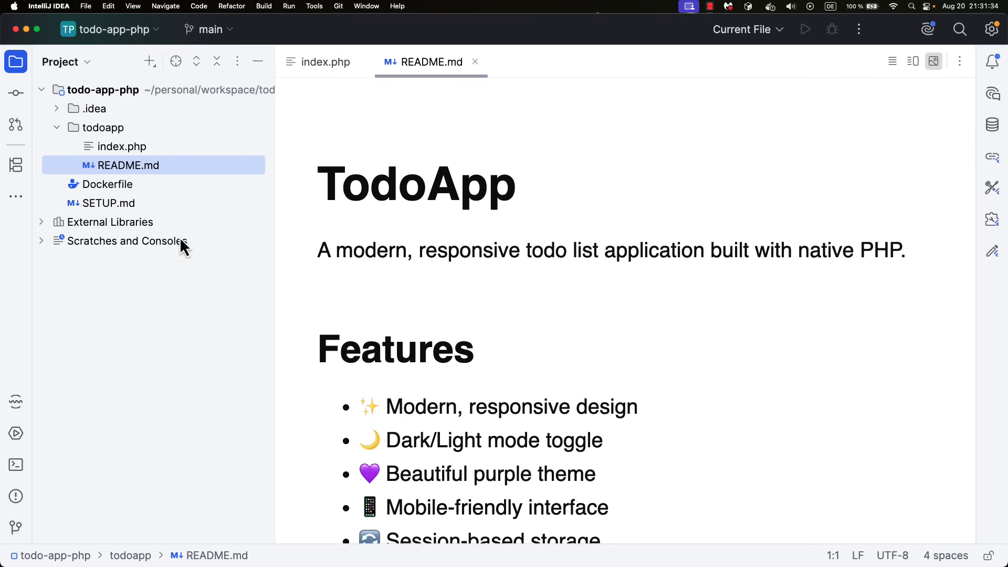
double_click(108, 204)
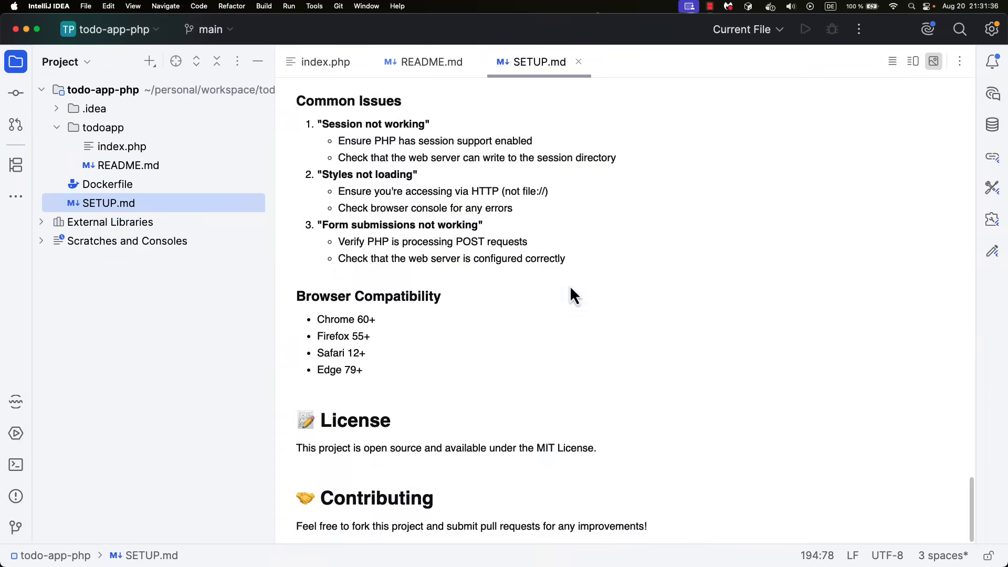
scroll(569, 285, "up", 20)
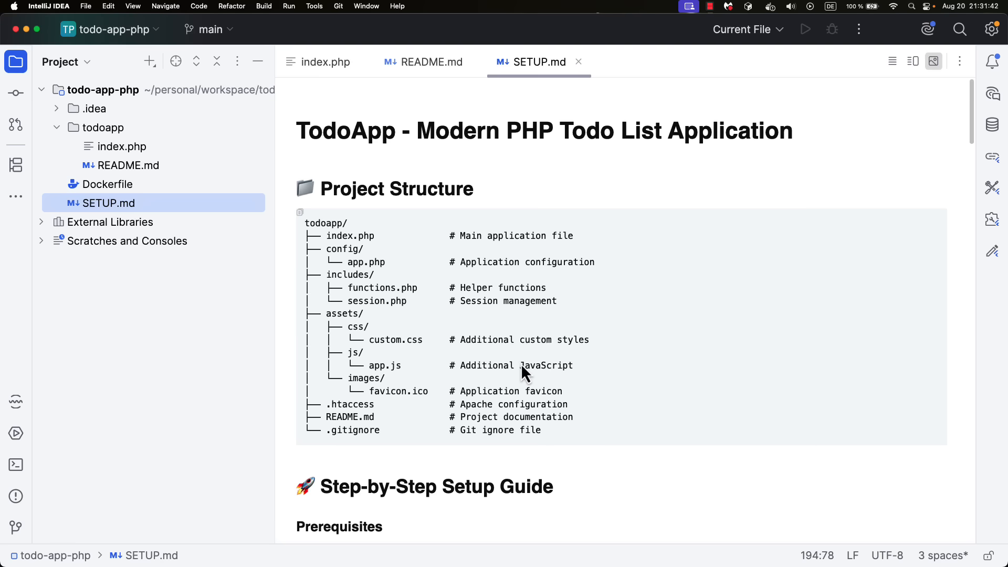
scroll(472, 350, "down", 15)
scroll(470, 349, "down", 15)
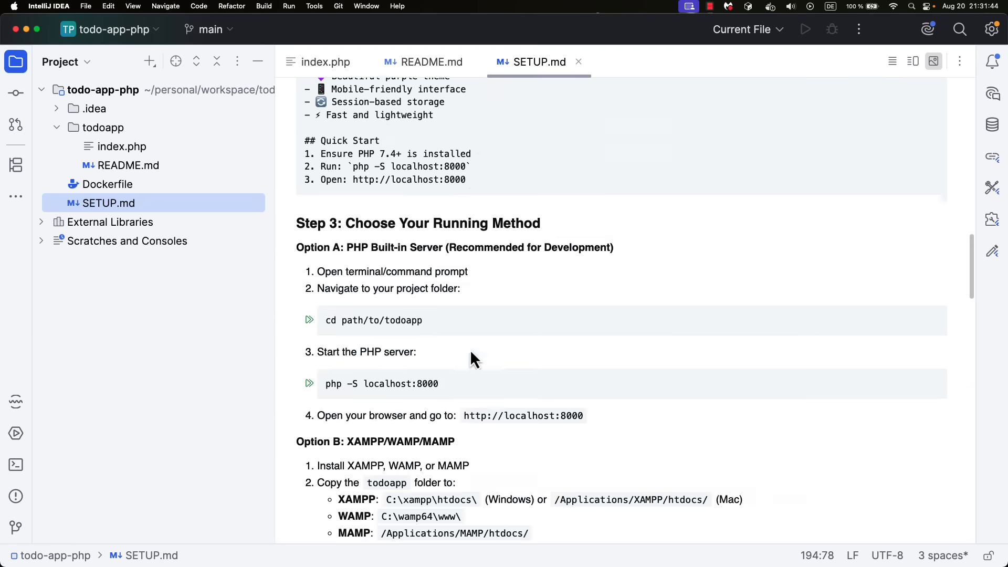
Open the Dockerfile and highlight its whole content
left_click_drag(365, 278, 117, 252)
double_click(108, 187)
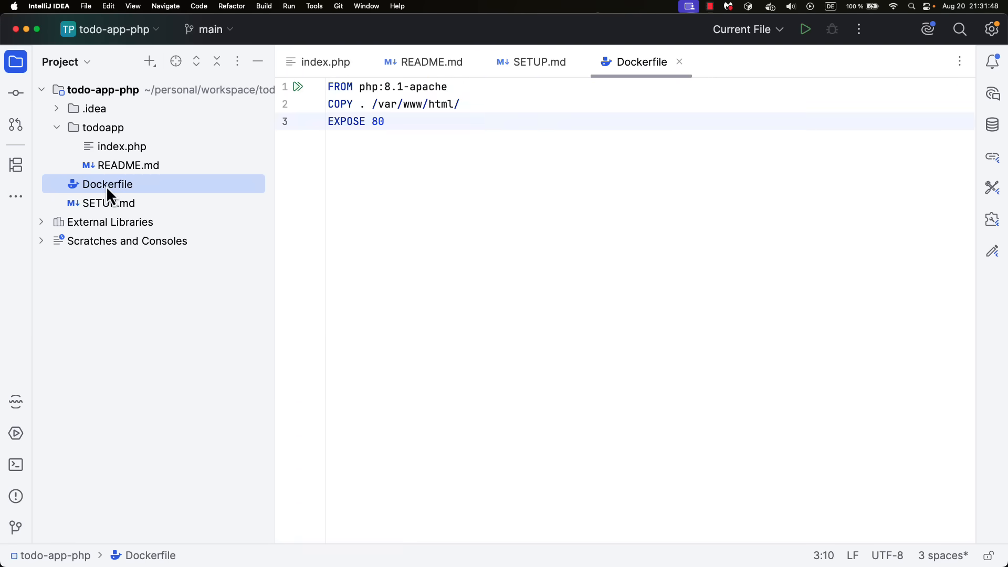
left_click_drag(384, 122, 313, 80)
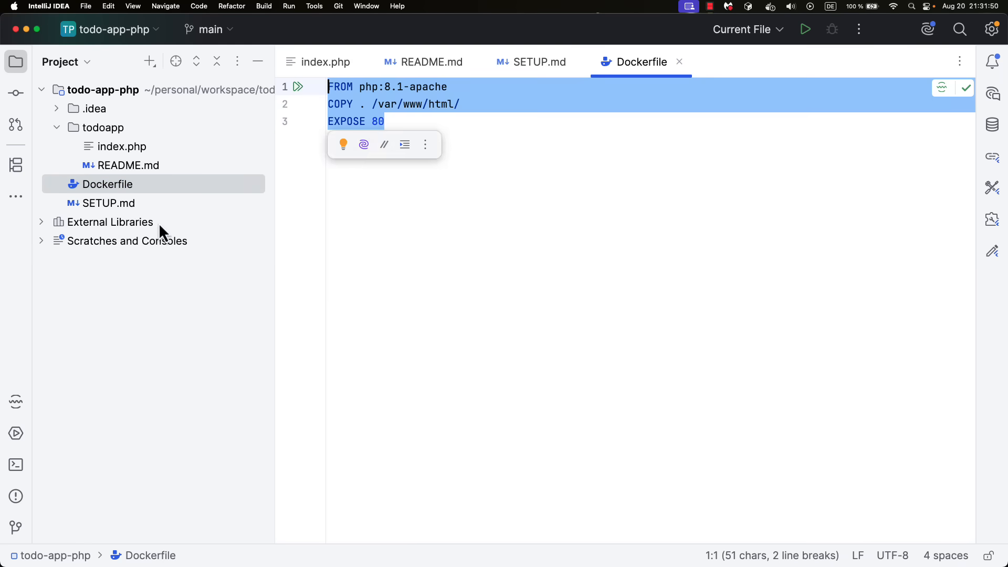
Return to SETUP.md and examine the Dockerfile content and the docker build and run commands under Option C
double_click(109, 204)
scroll(322, 342, "down", 5)
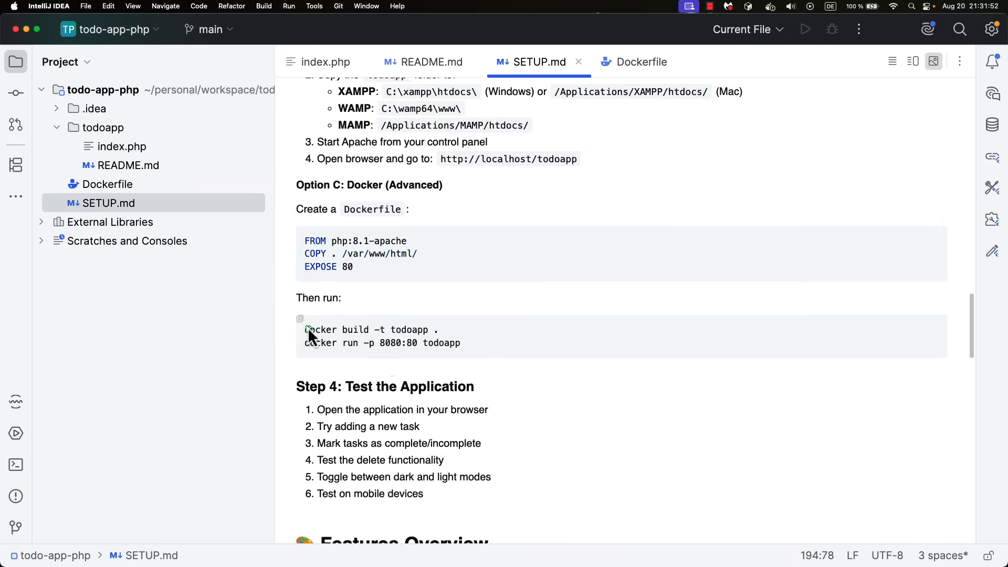
scroll(388, 268, "up", 2)
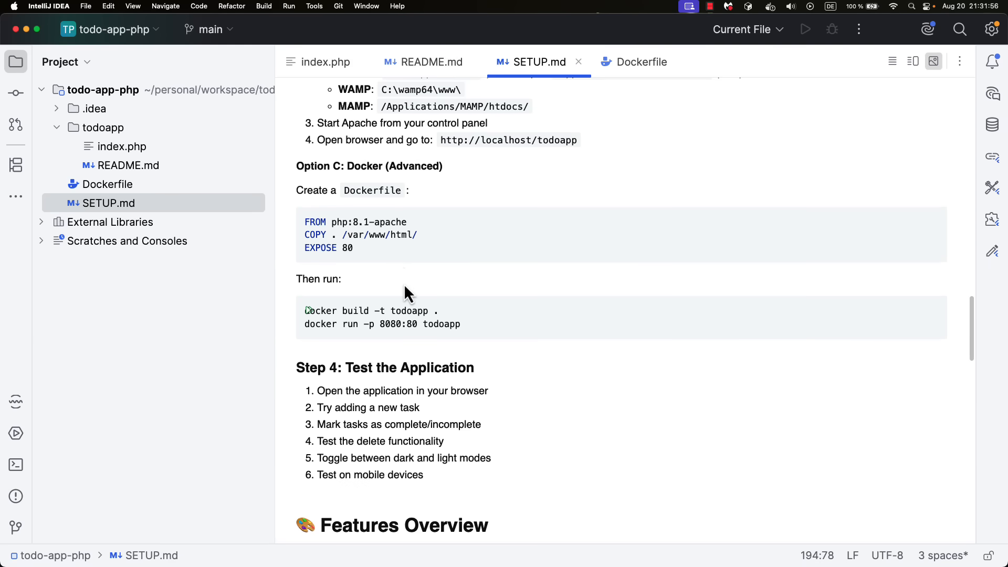
left_click_drag(375, 258, 294, 222)
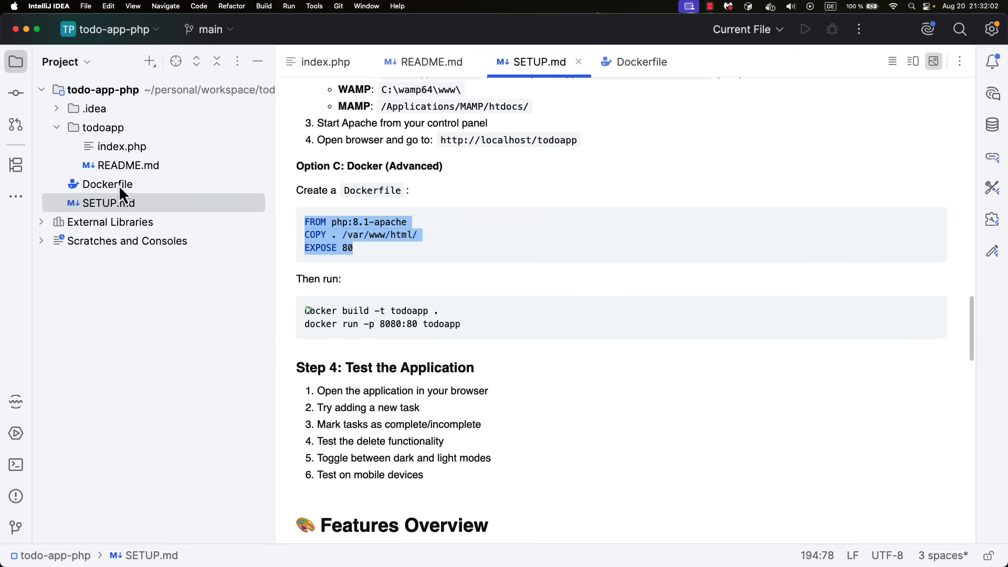
left_click_drag(467, 317, 307, 314)
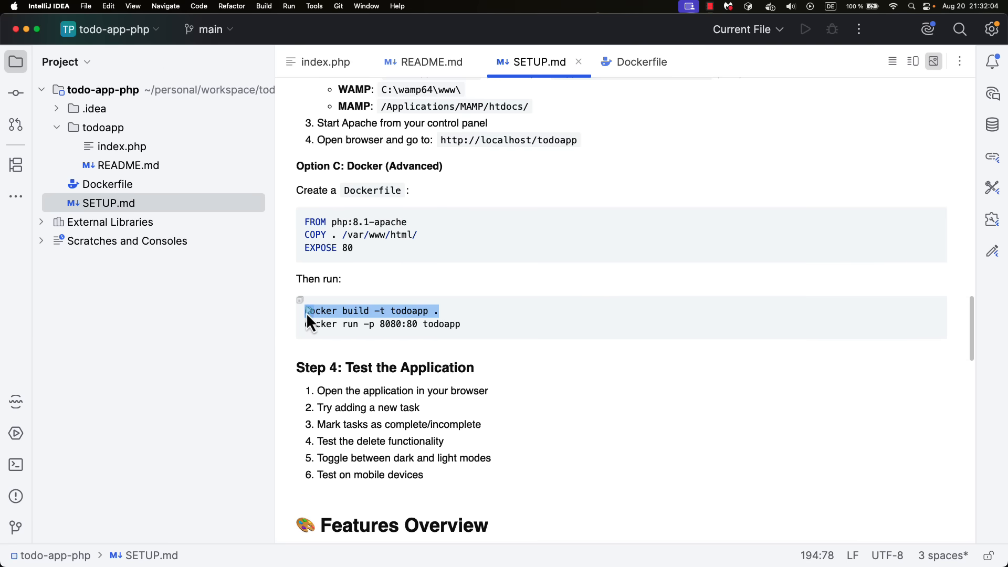
left_click_drag(500, 328, 281, 324)
left_click(519, 330)
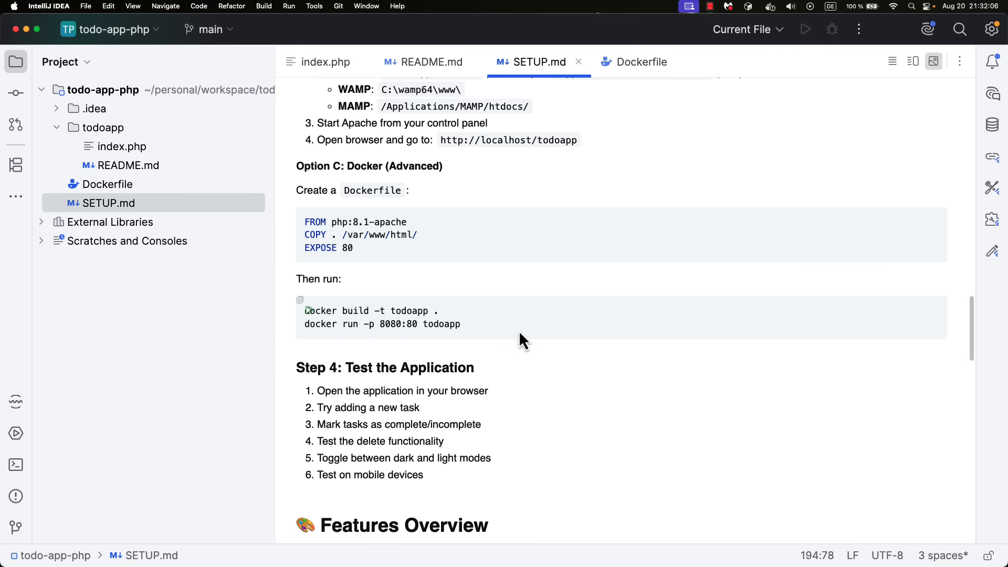
Switch to Chrome and highlight localhost in the TodoApp page's address
key("ctrl+Left")
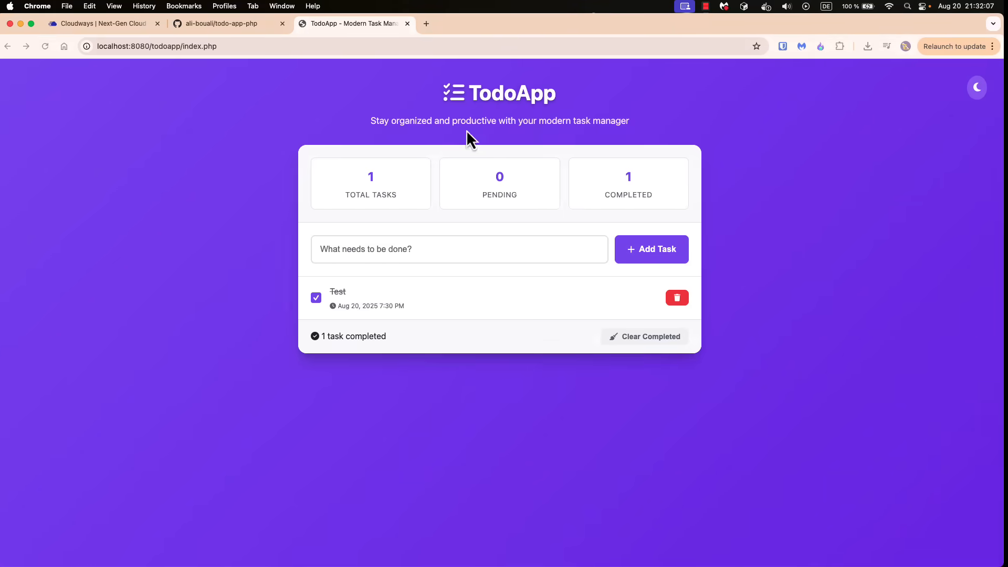
left_click(231, 45)
left_click(118, 61)
left_click(116, 48)
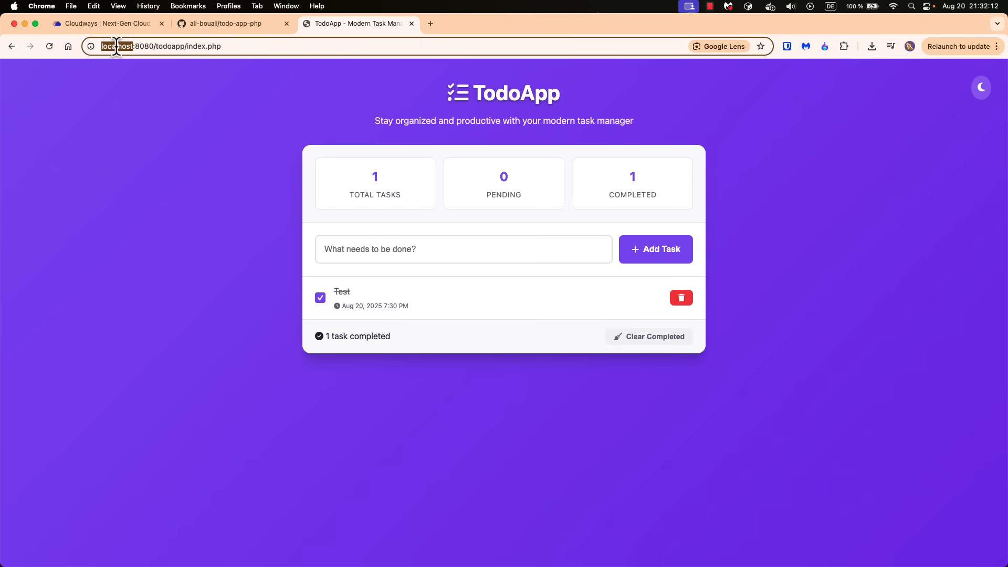
left_click(133, 105)
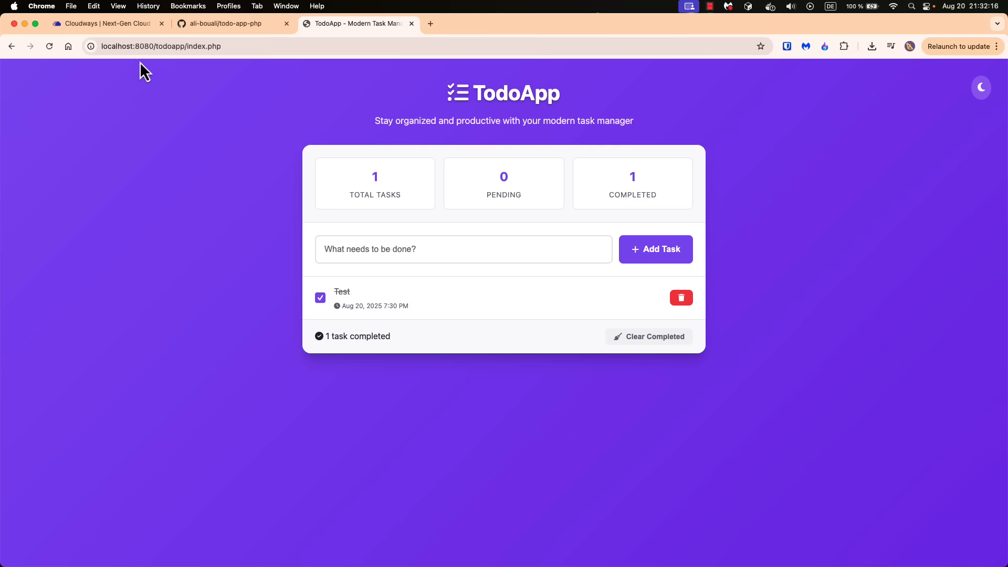
Go to the Cloudways dashboard, open My Servers and start launching a new managed server
left_click(98, 24)
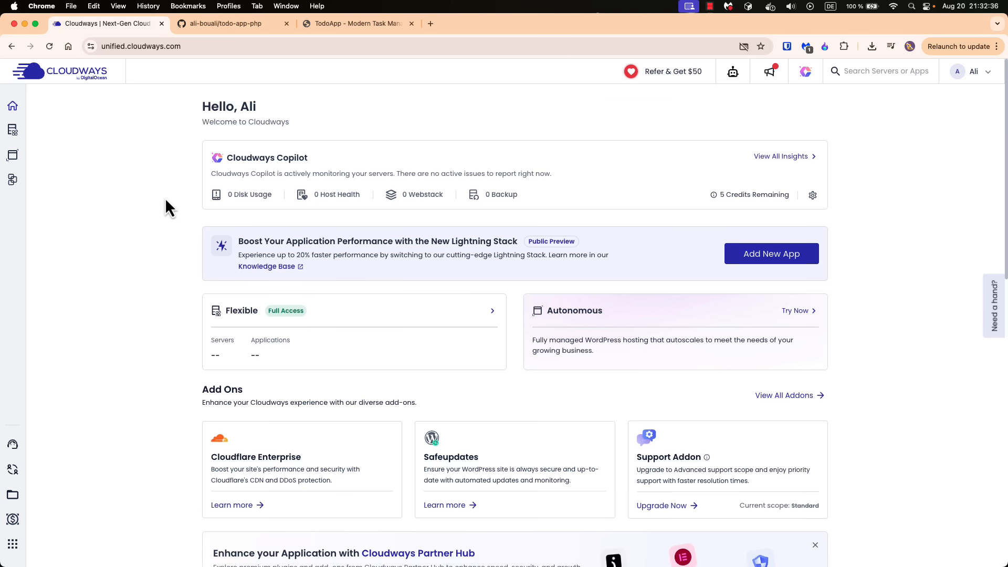
scroll(164, 198, "down", 5)
scroll(165, 198, "up", 5)
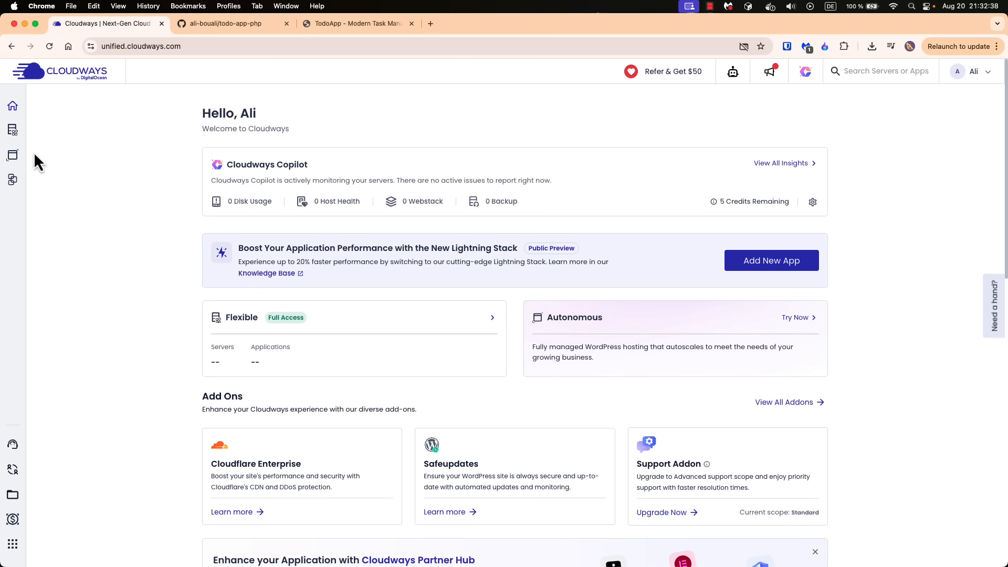
mouse_move(15, 134)
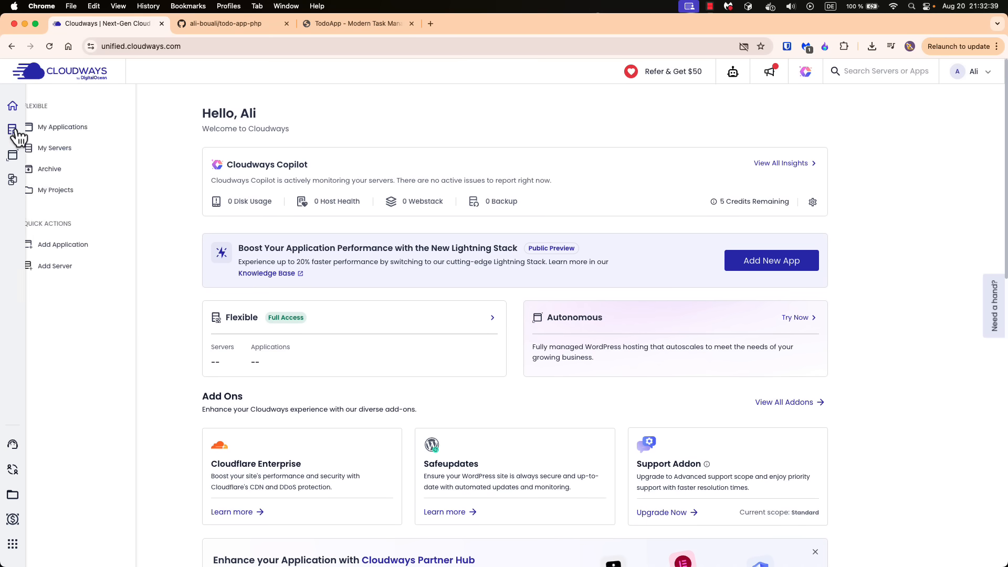
left_click(70, 154)
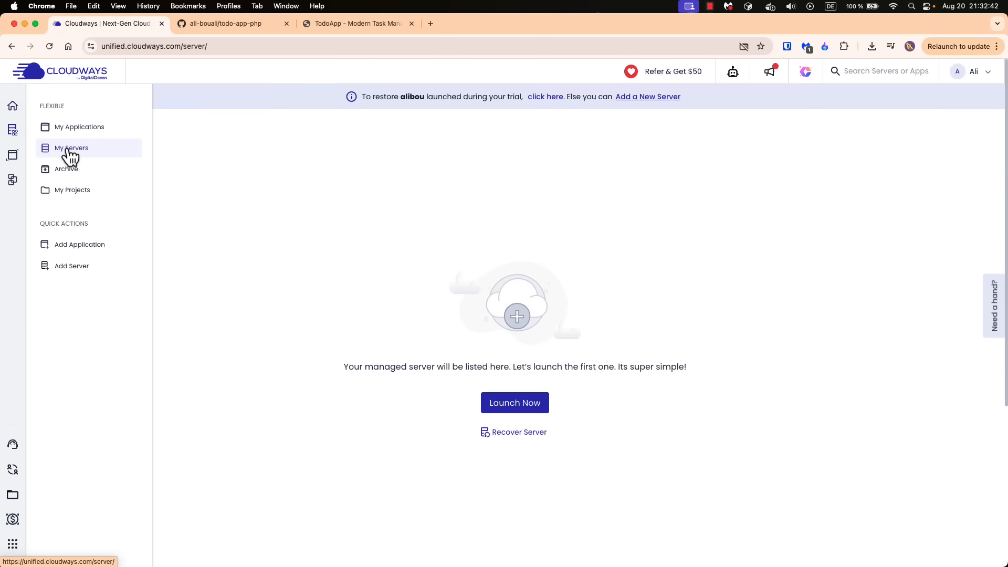
left_click(507, 407)
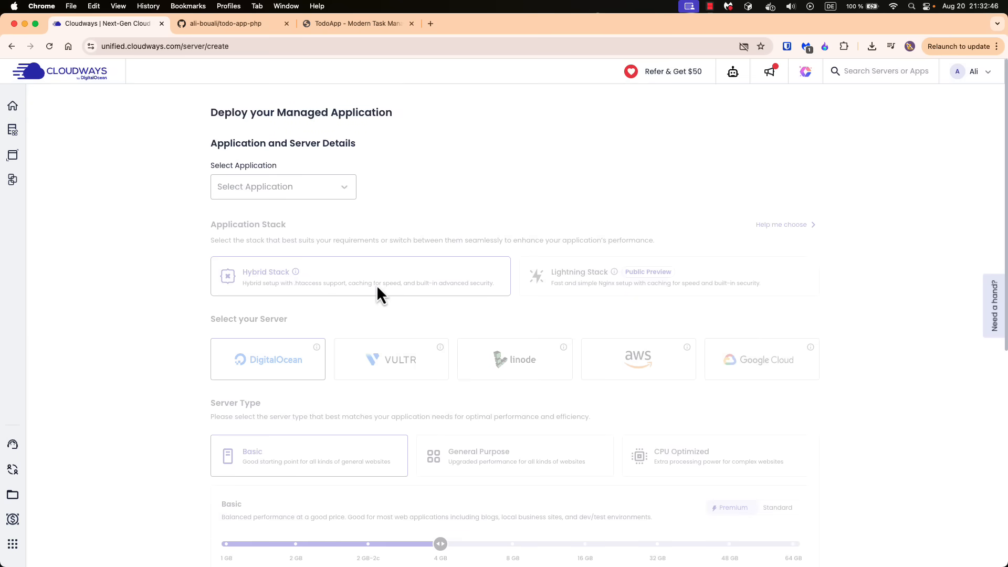
Select PHP Custom App as the application and name it todo-app-v1
left_click(281, 188)
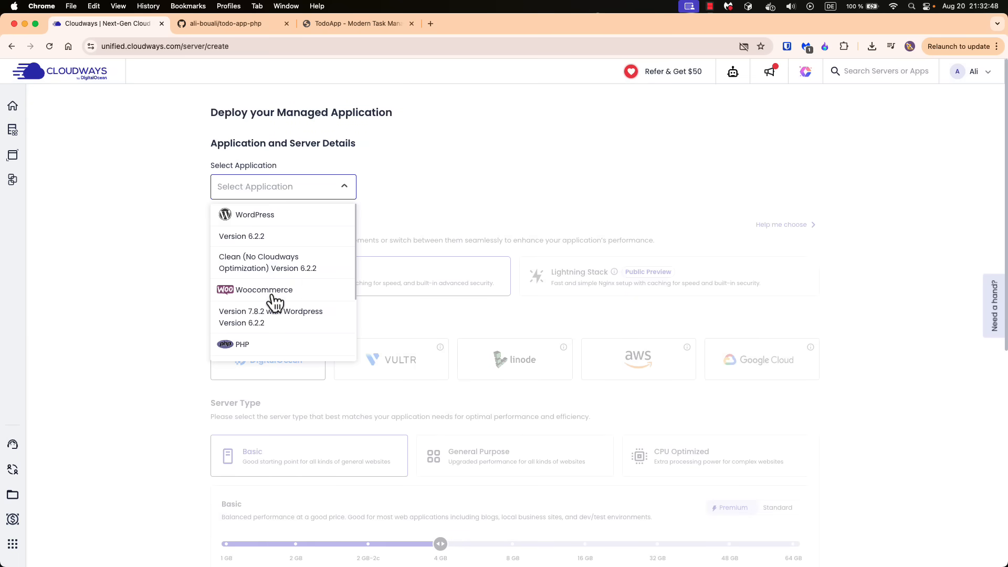
scroll(276, 303, "down", 2)
left_click(242, 310)
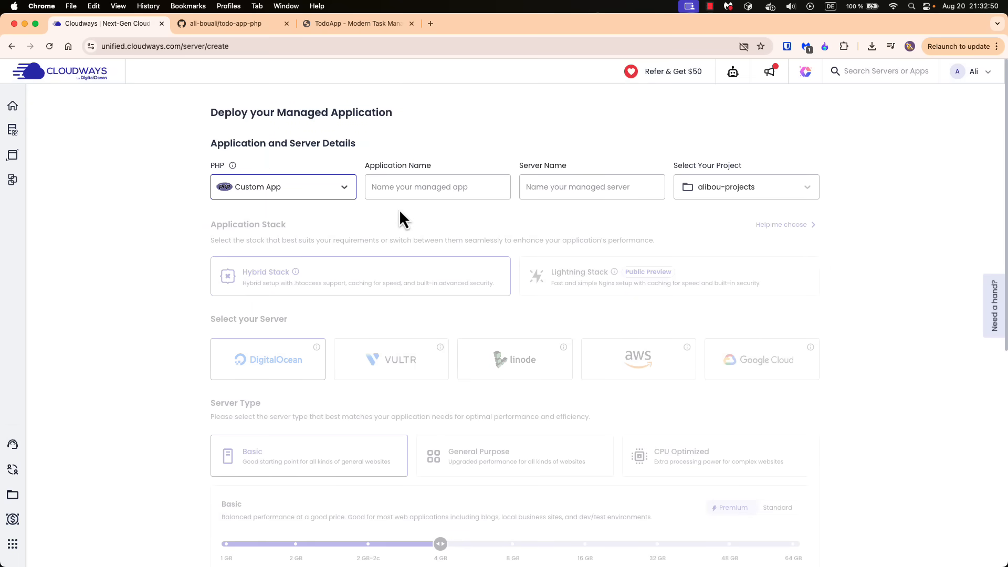
left_click(402, 188)
type("todo-app")
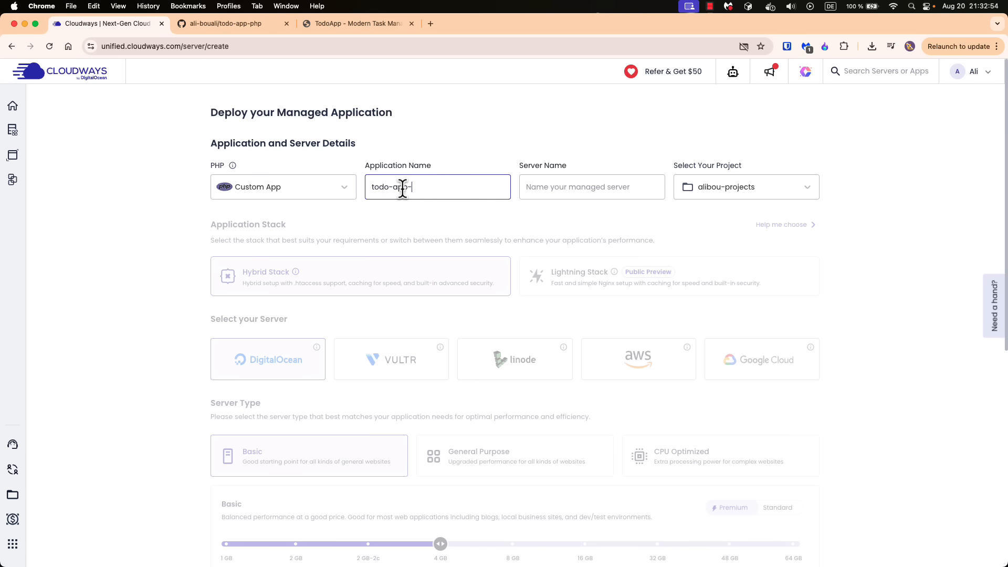
type("-v1")
key("Tab")
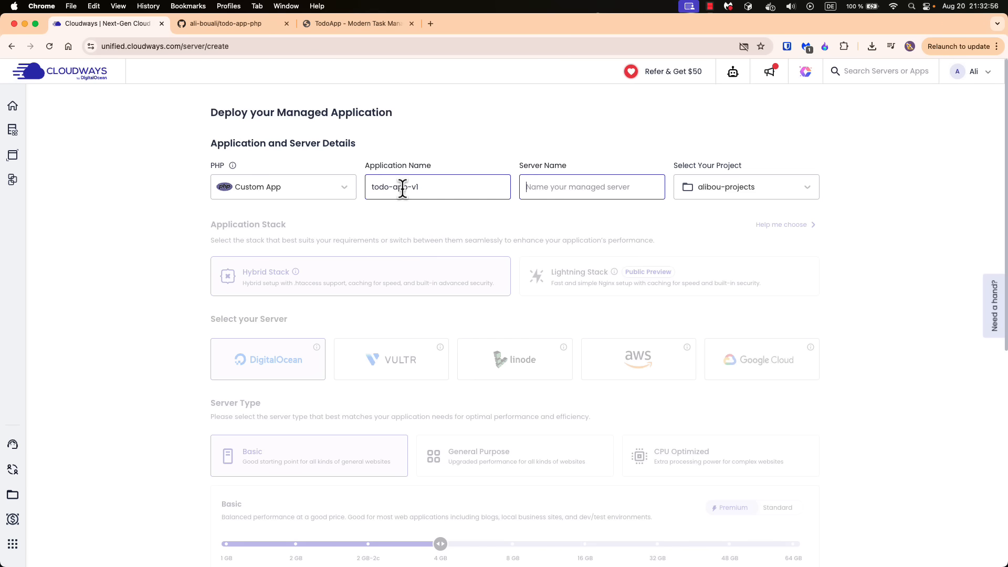
Name the managed server todo-app-server
type("todo-app")
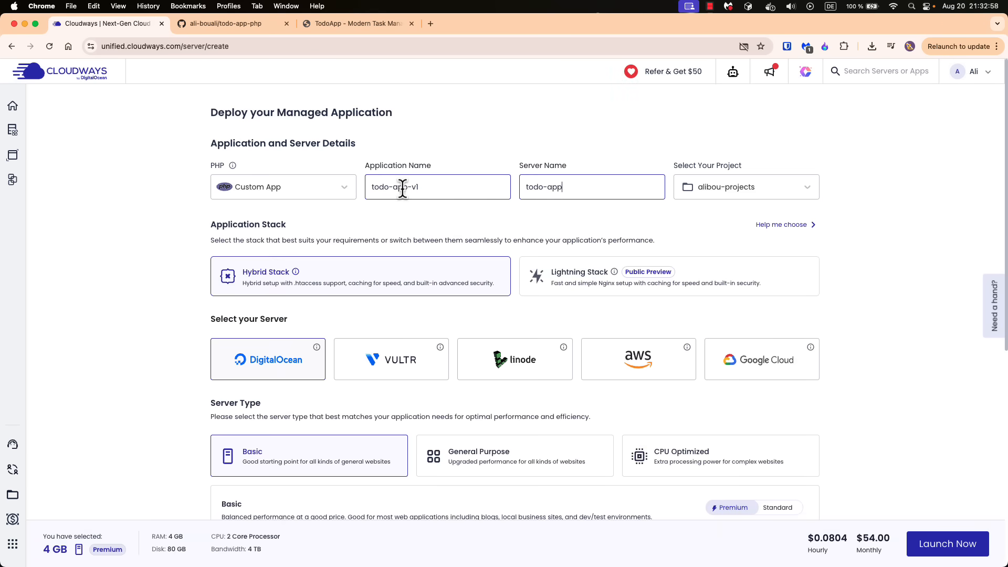
type("-servier")
key("BackSpace")
key("BackSpace")
key("BackSpace")
type("er")
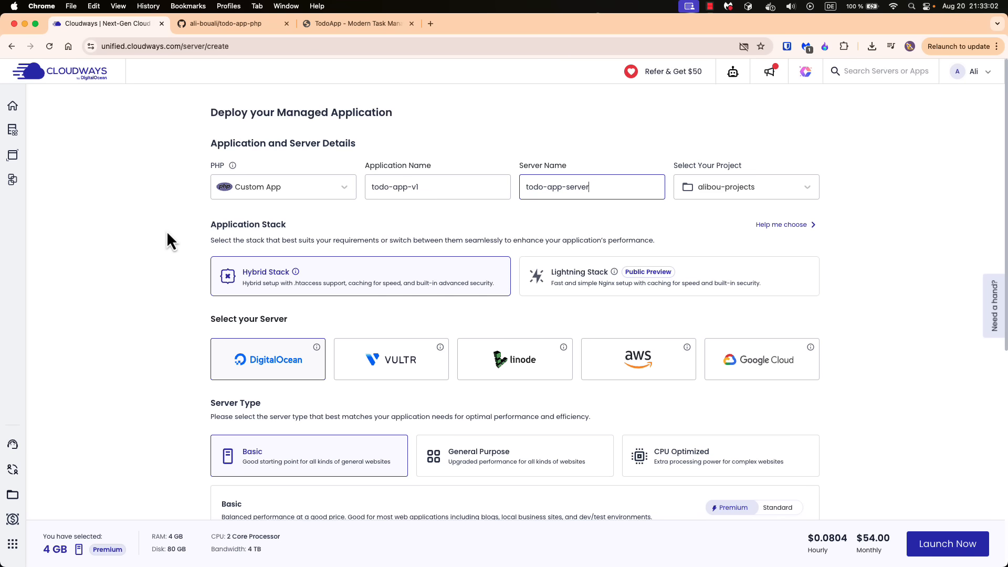
Review the application stack, cloud provider, server type and size options, and the selected plan's disk, CPU and bandwidth
scroll(158, 234, "down", 4)
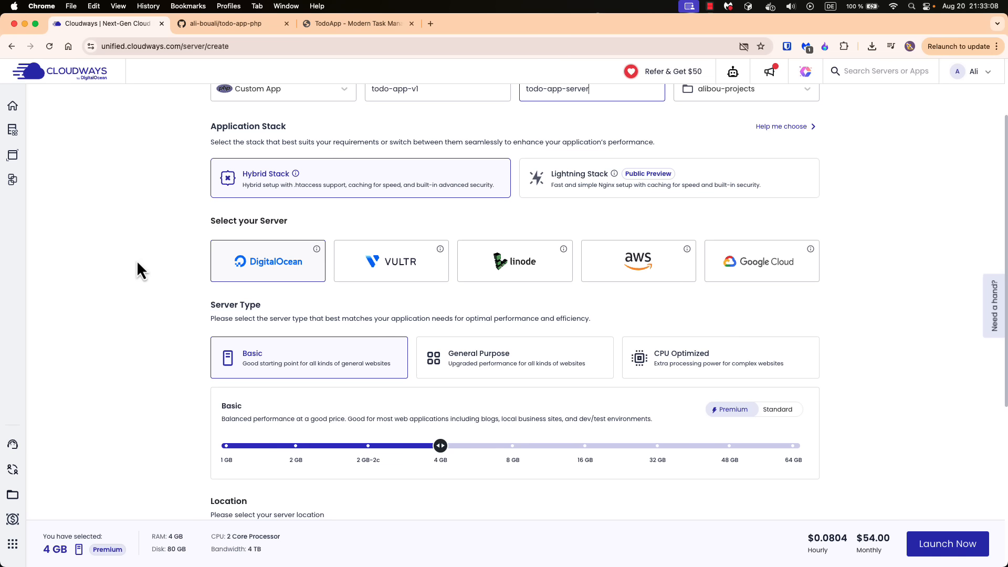
scroll(137, 259, "up", 2)
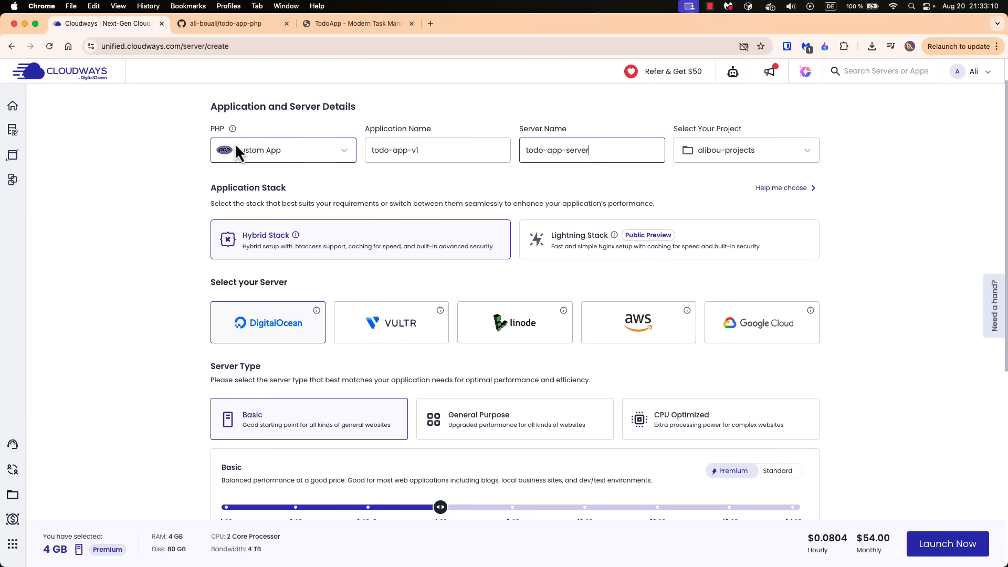
scroll(187, 271, "down", 5)
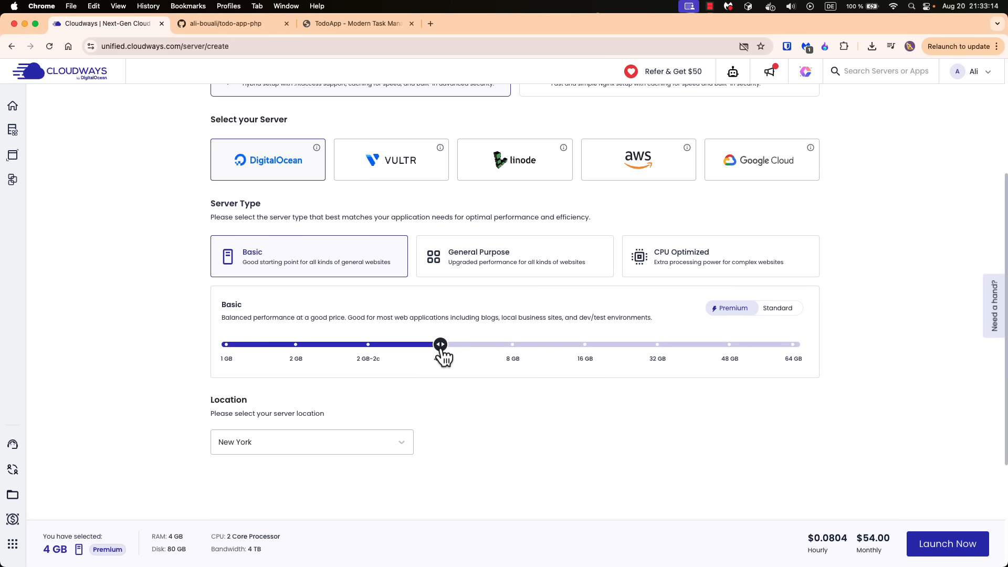
scroll(268, 268, "up", 2)
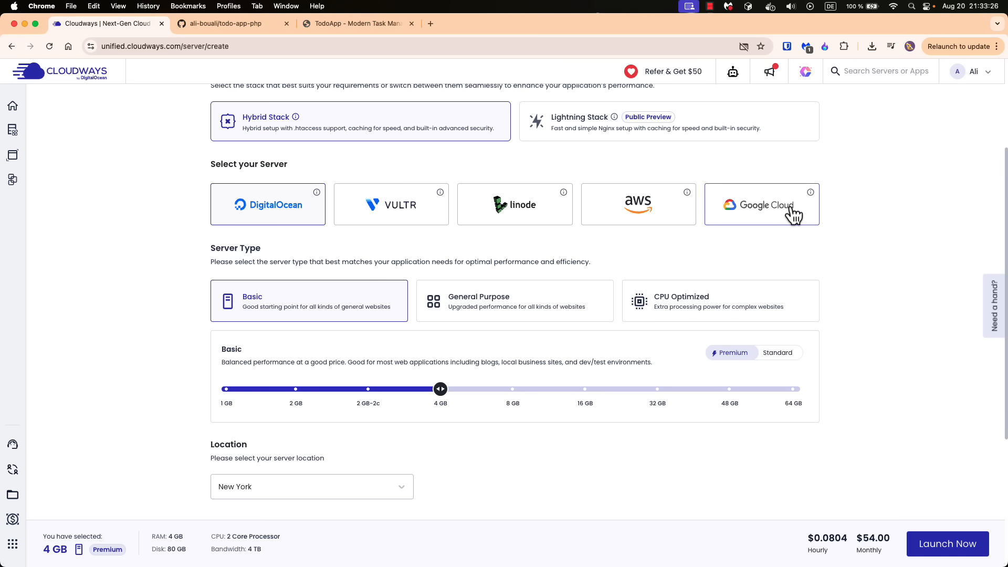
scroll(198, 313, "down", 2)
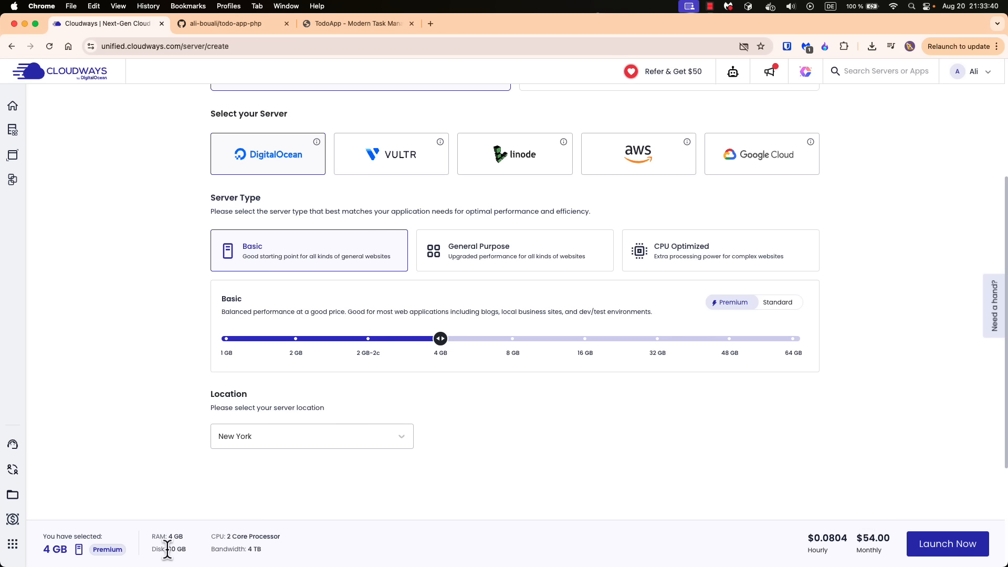
left_click_drag(167, 550, 189, 552)
left_click(263, 536)
left_click_drag(251, 550, 264, 551)
left_click(273, 549)
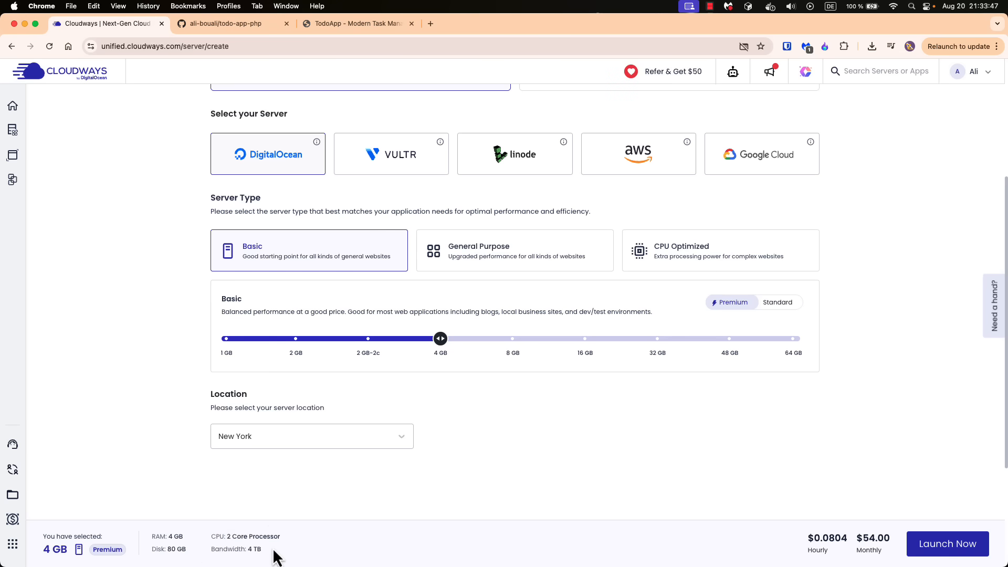
Set the server location to Frankfurt and launch the server
left_click(268, 445)
left_click(247, 336)
left_click(938, 549)
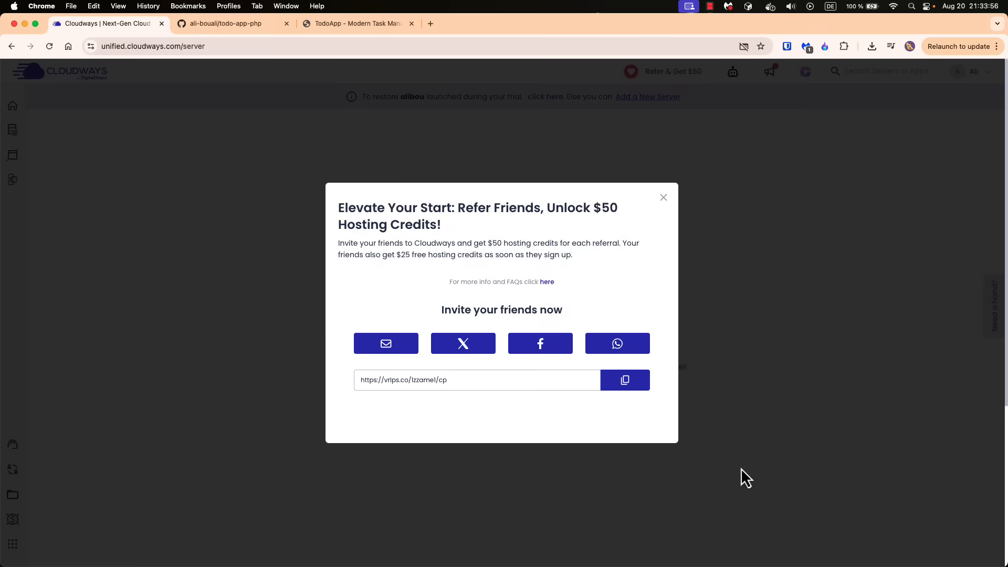
Close the referral offer and open the todo-app-server entry to show its master credentials
left_click(665, 199)
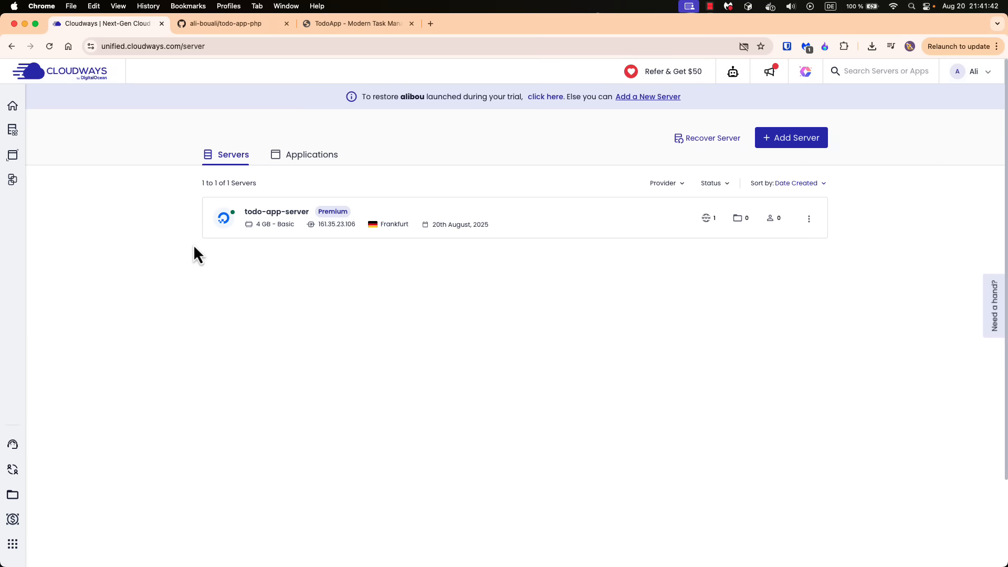
left_click(279, 218)
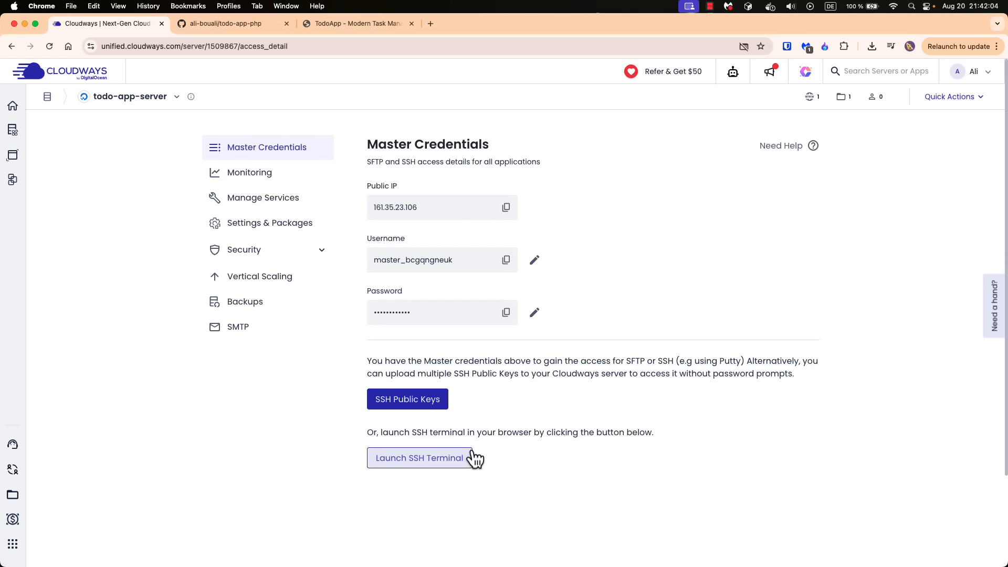
Try to launch the server's SSH terminal and always allow pop-ups and redirects from unified.cloudways.com
left_click(420, 462)
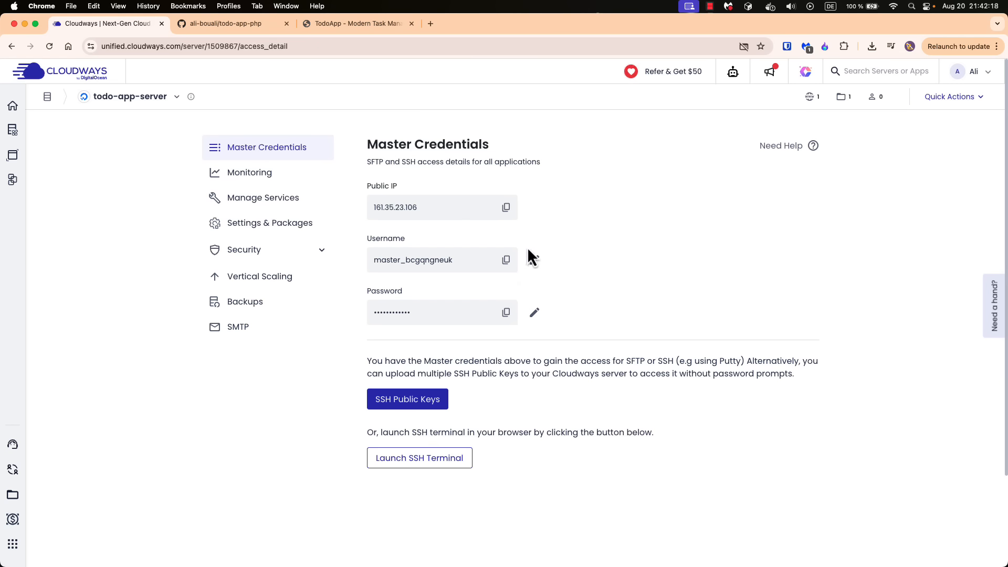
left_click(415, 465)
left_click(744, 46)
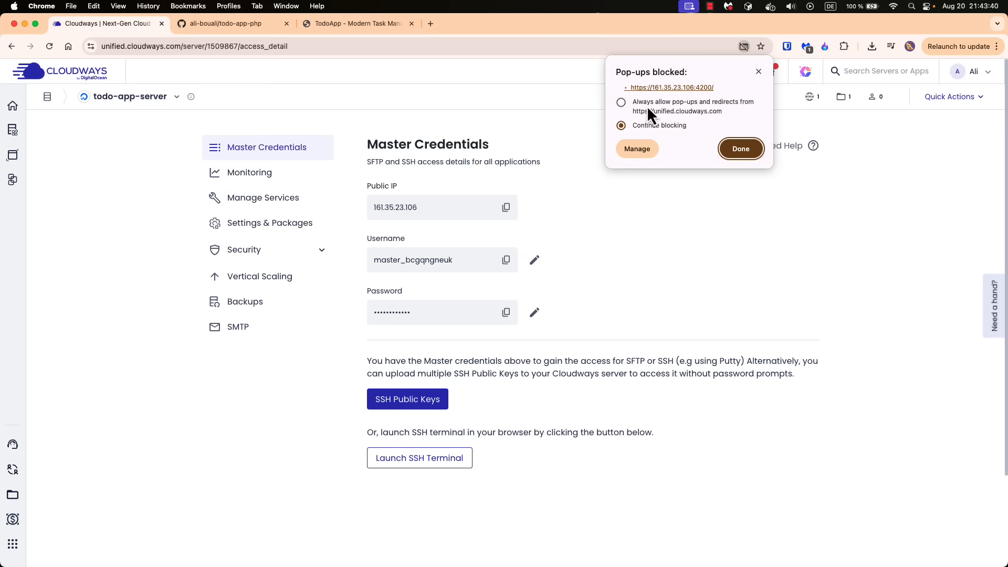
left_click(621, 102)
left_click(725, 153)
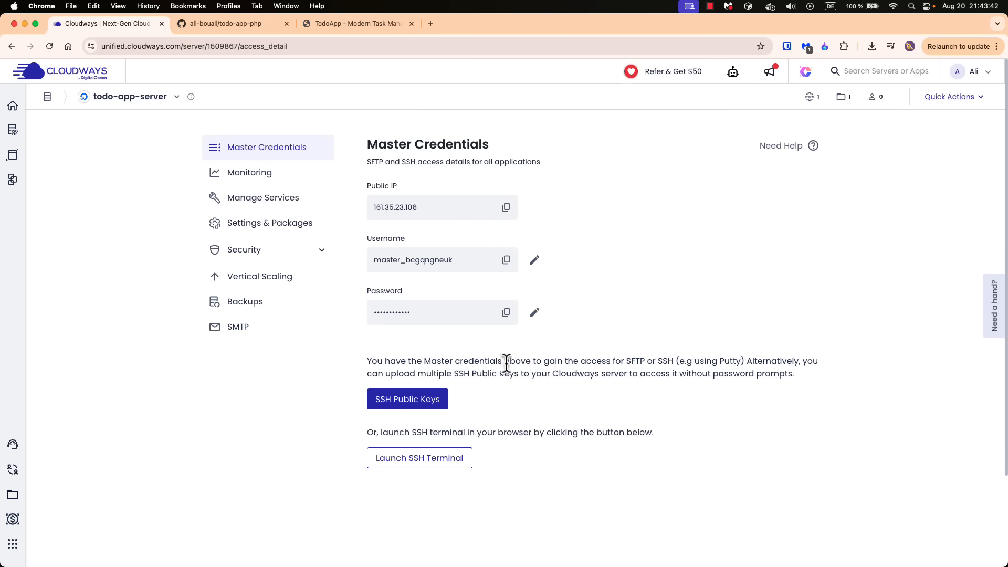
Launch the SSH terminal for todo-app-server and proceed past the browser's certificate warning to its login prompt
left_click(432, 462)
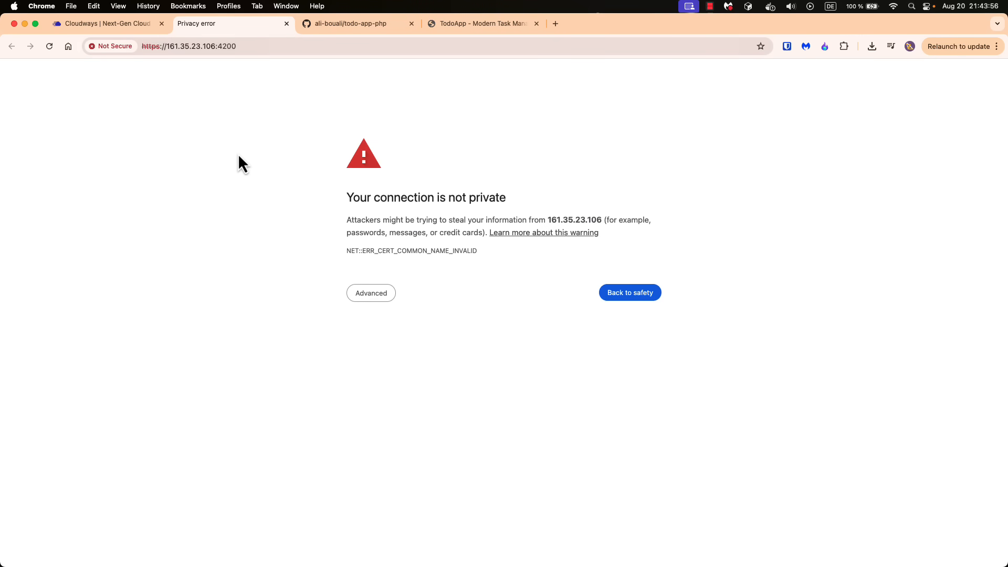
left_click(374, 294)
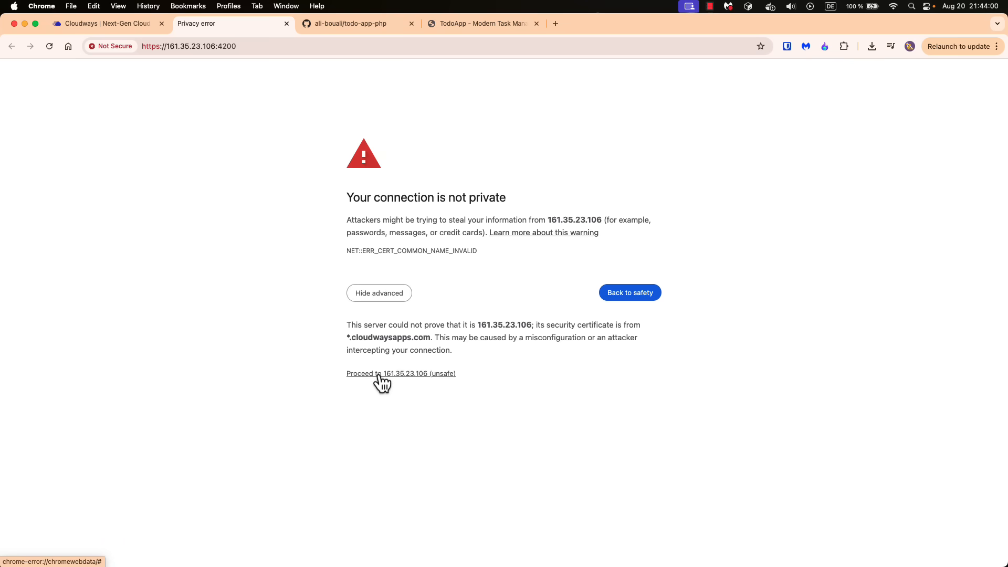
left_click(372, 298)
left_click(372, 297)
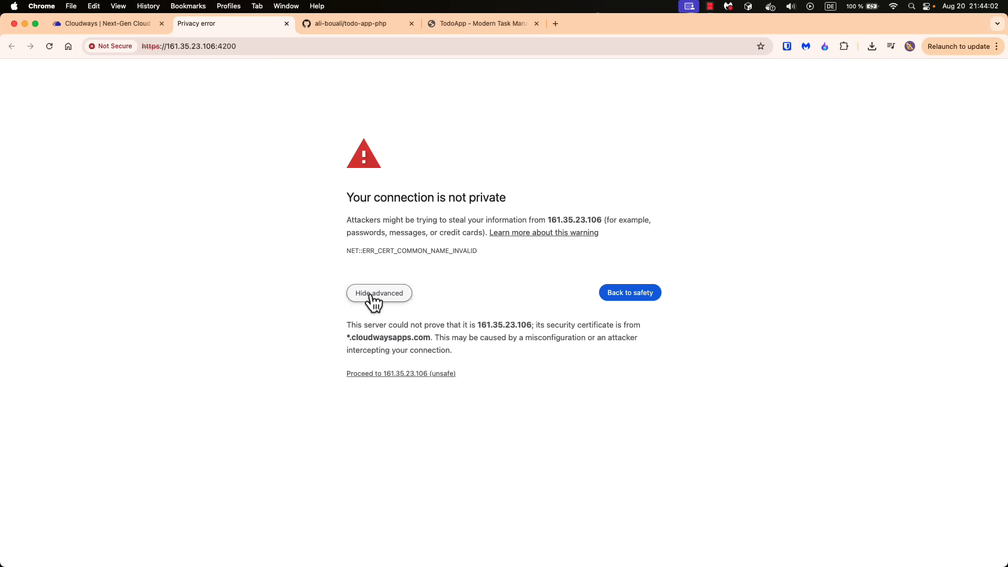
left_click(391, 374)
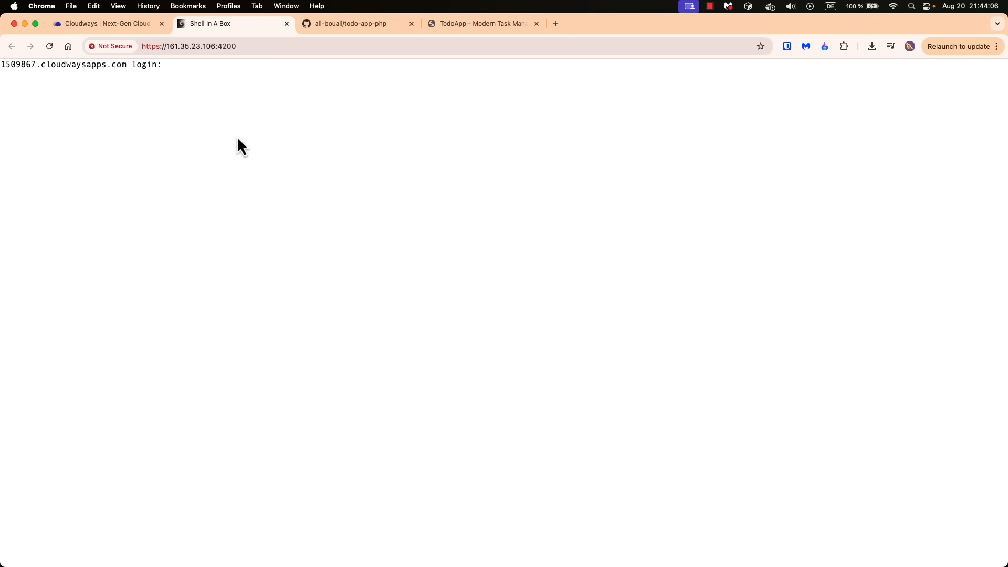
Copy the master username from the server credentials and submit it at the SSH terminal's login prompt
left_click(100, 23)
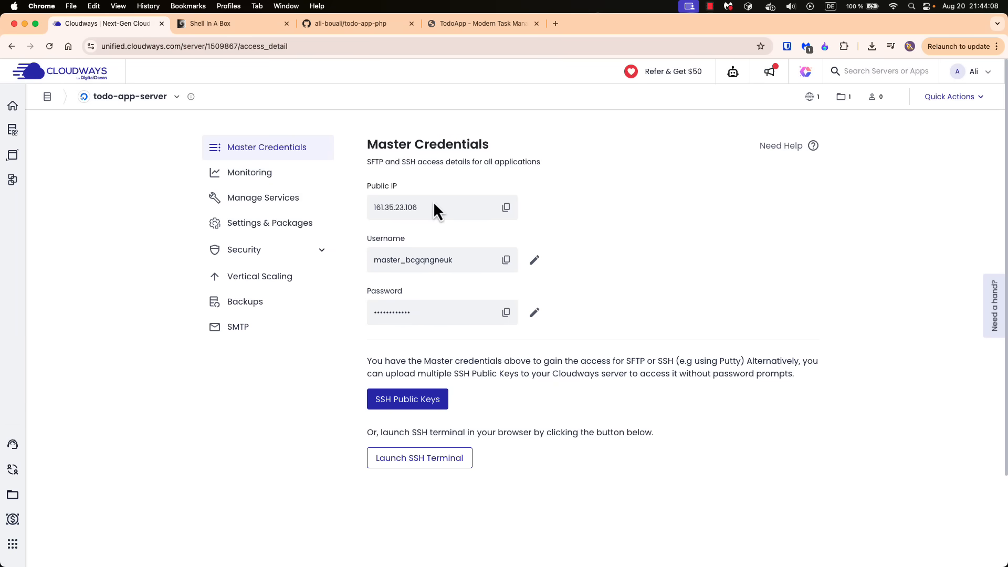
left_click(506, 260)
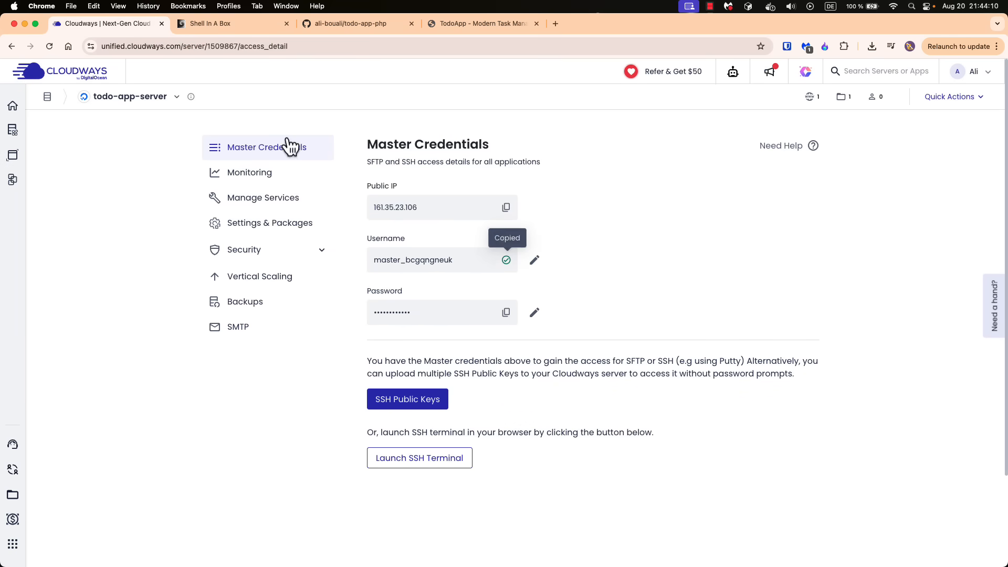
left_click(214, 27)
key("super+v")
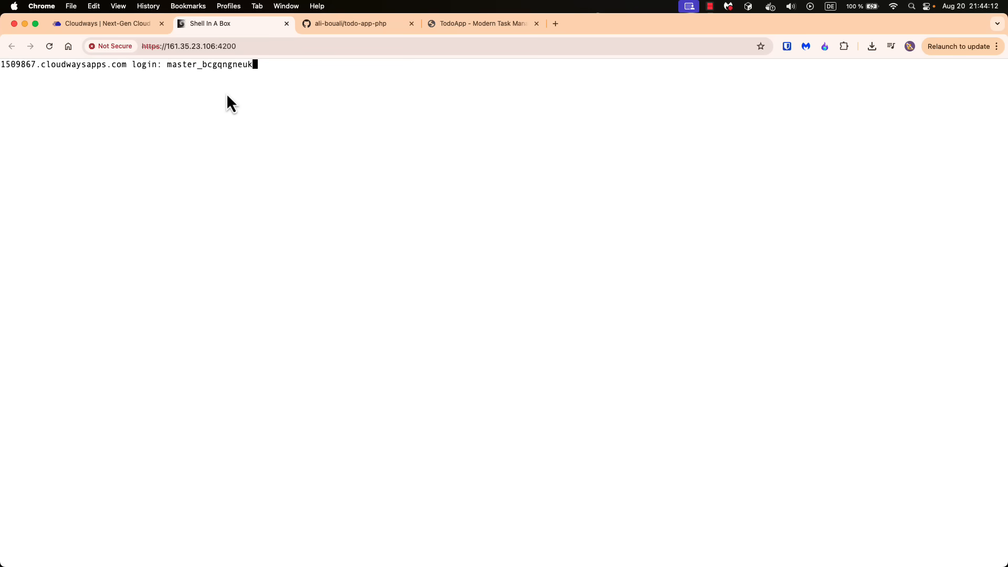
key("Return")
Copy the master password from the server credentials and submit it at the SSH terminal's password prompt
left_click(127, 23)
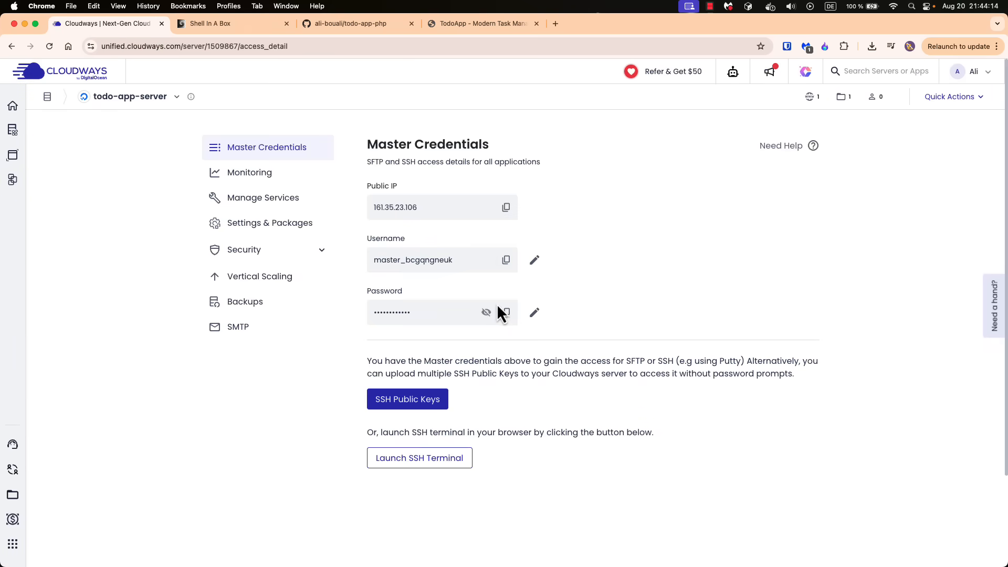
left_click(507, 313)
left_click(215, 23)
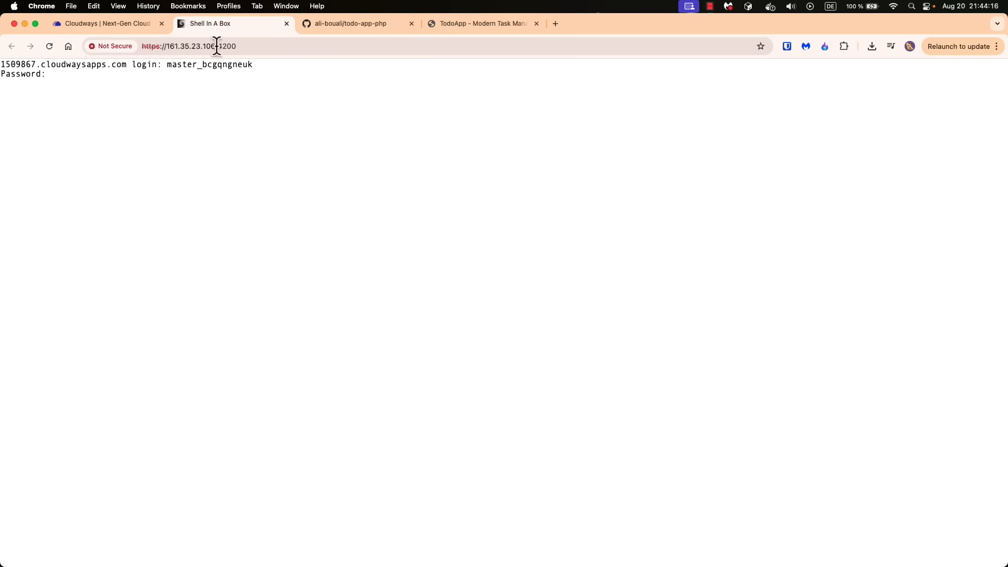
key("super+v")
key("Return")
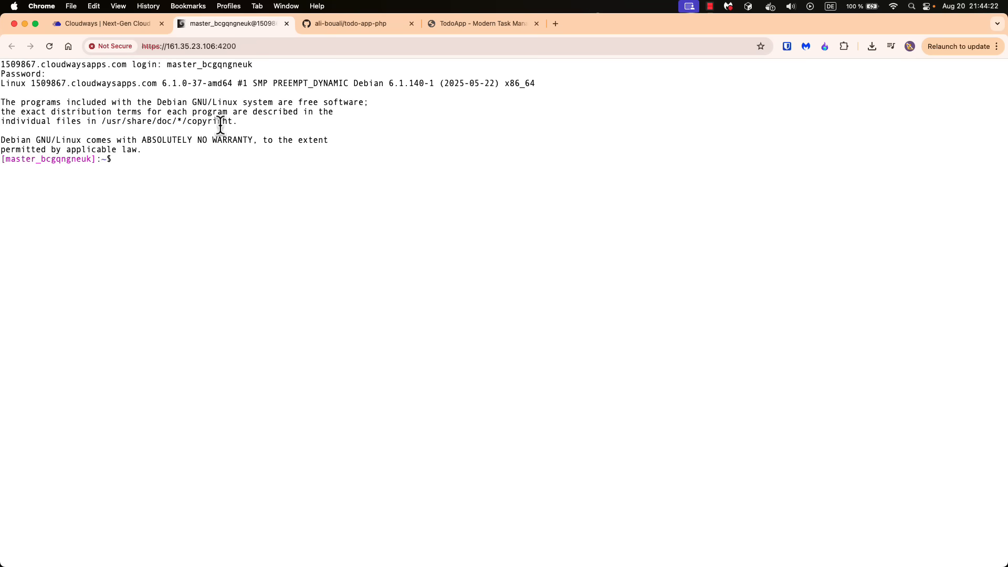
Close the SSH terminal, check the server and application lists, and open the access details of todo-app-v1
left_click(286, 24)
left_click(541, 219)
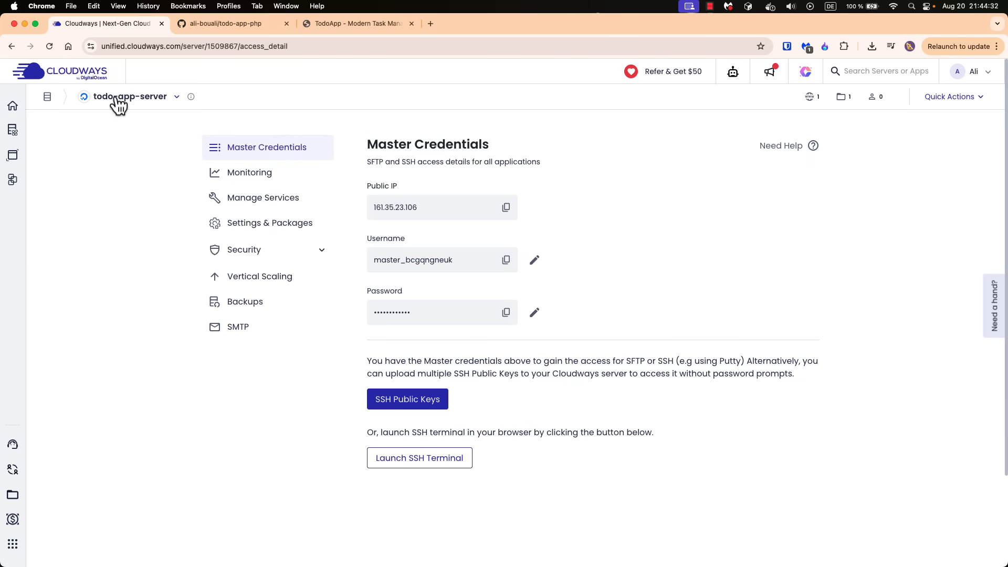
left_click(70, 129)
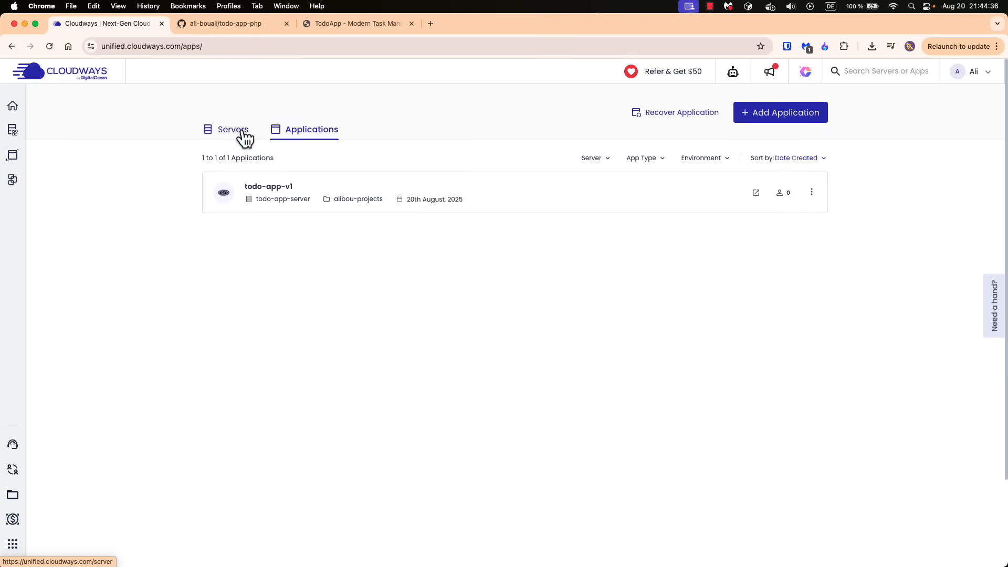
left_click(236, 135)
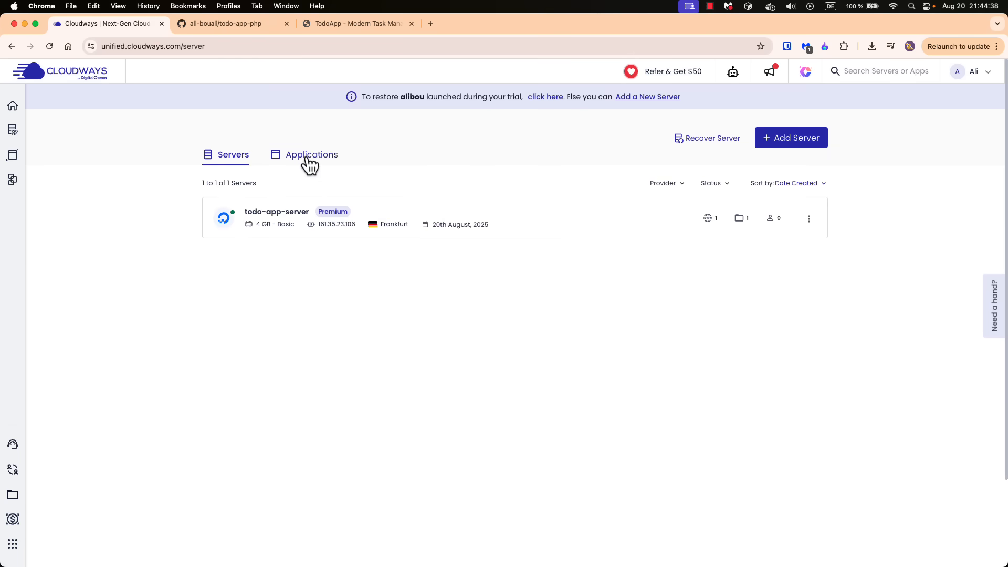
left_click(308, 157)
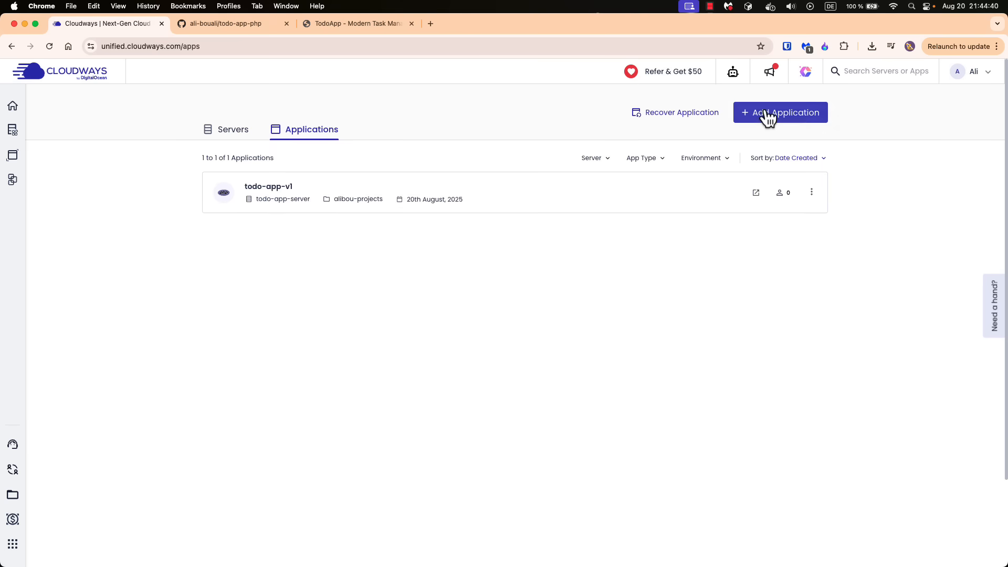
left_click(281, 185)
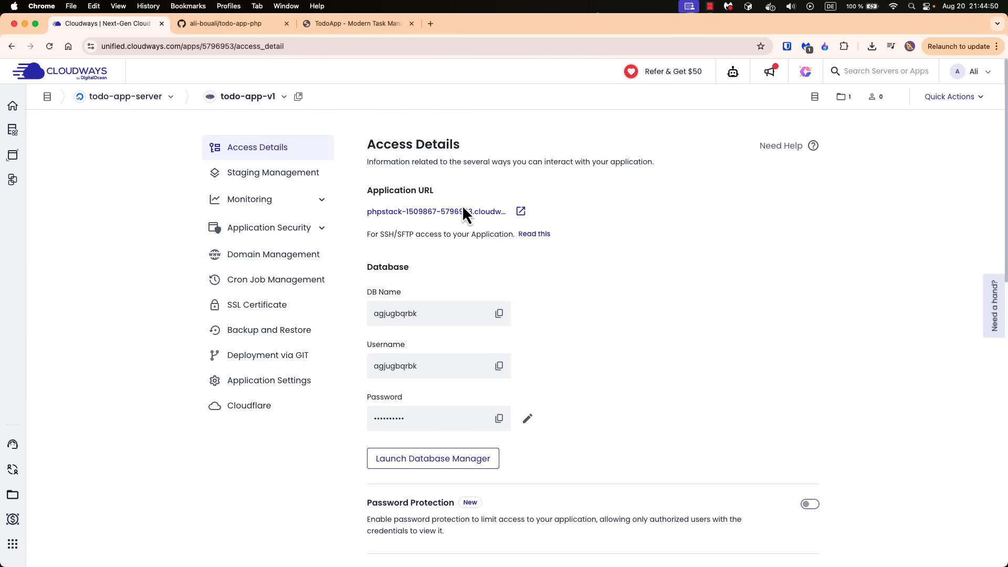
Open the todo-app-v1 application URL, look through its default page, and review the application's access details
left_click(522, 212)
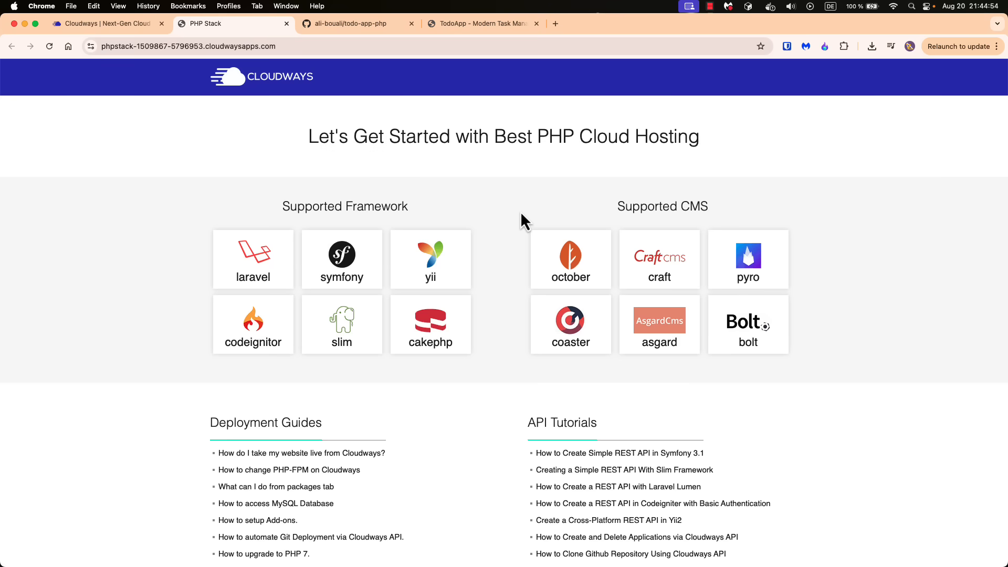
scroll(169, 315, "down", 15)
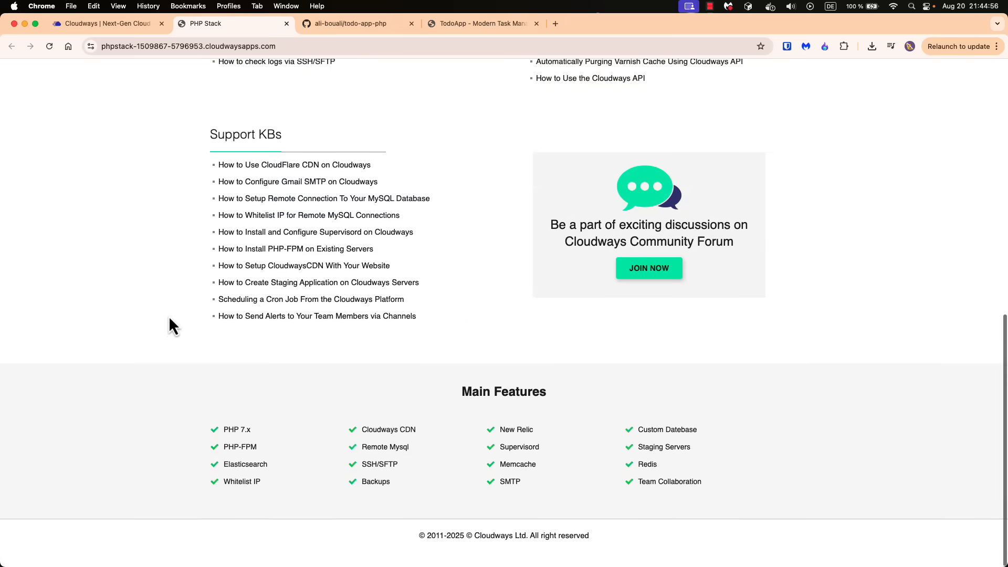
scroll(175, 291, "up", 15)
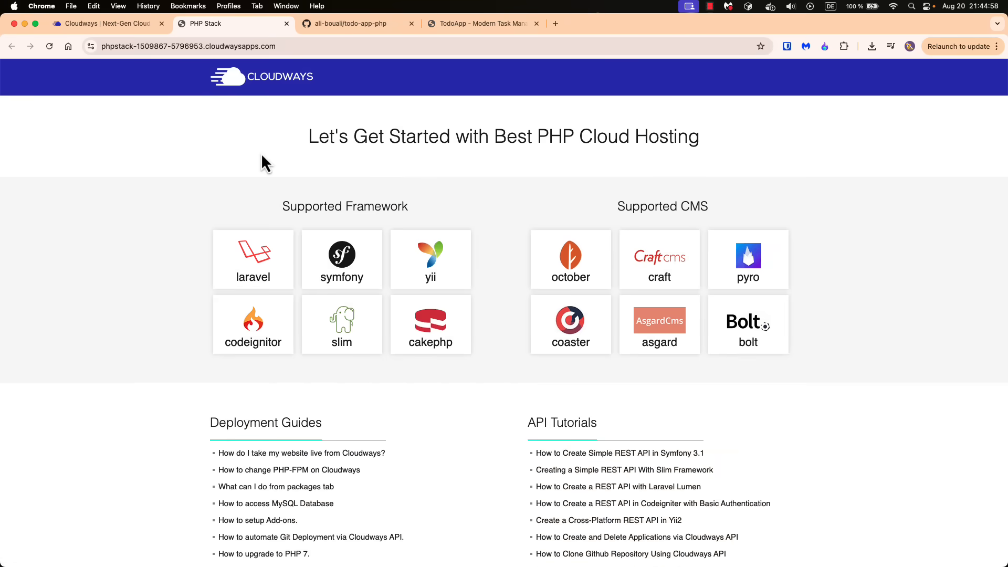
left_click(112, 24)
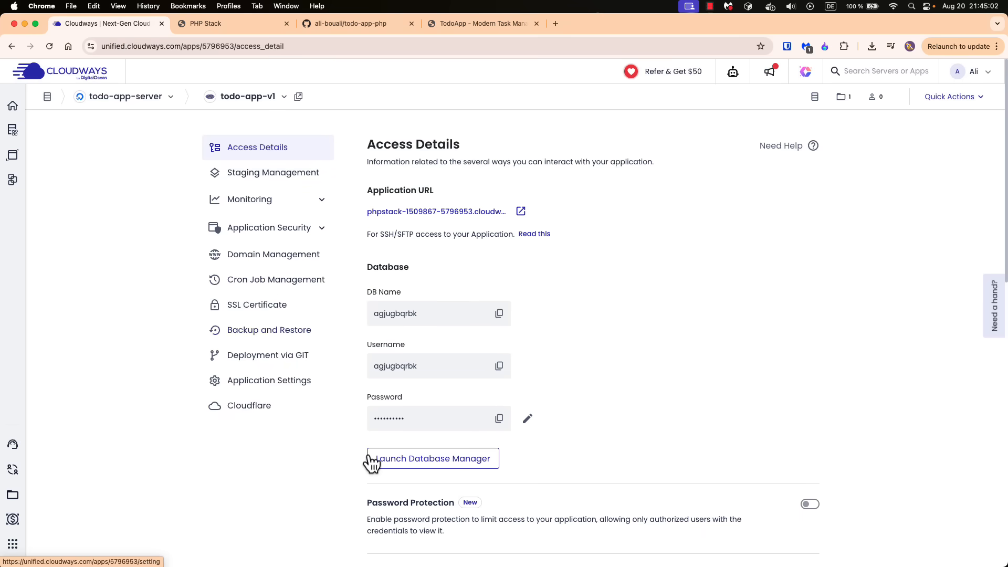
scroll(365, 463, "down", 1)
scroll(315, 305, "up", 1)
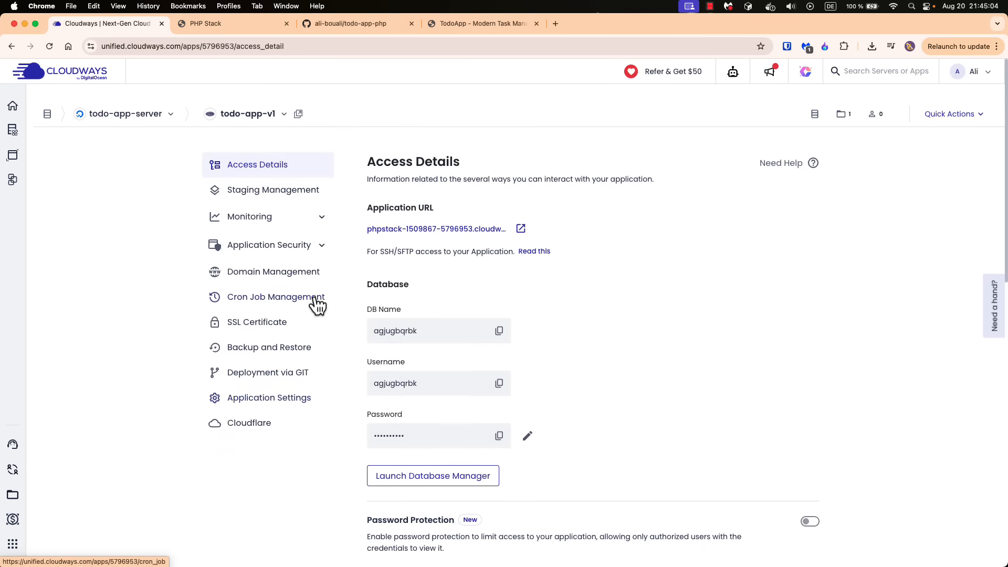
Return to todo-app-server's master credentials and relaunch its SSH terminal in the browser
mouse_move(13, 108)
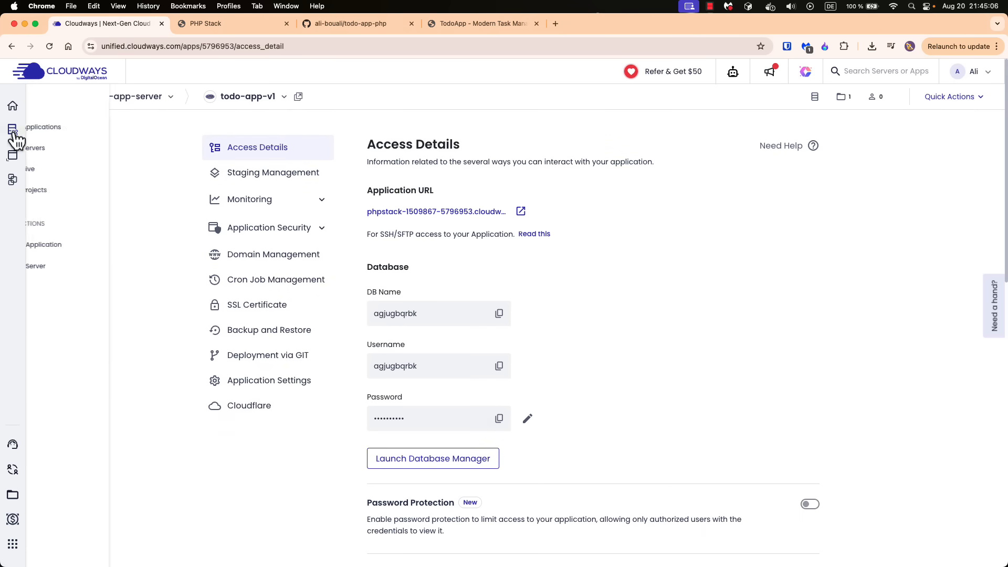
left_click(63, 155)
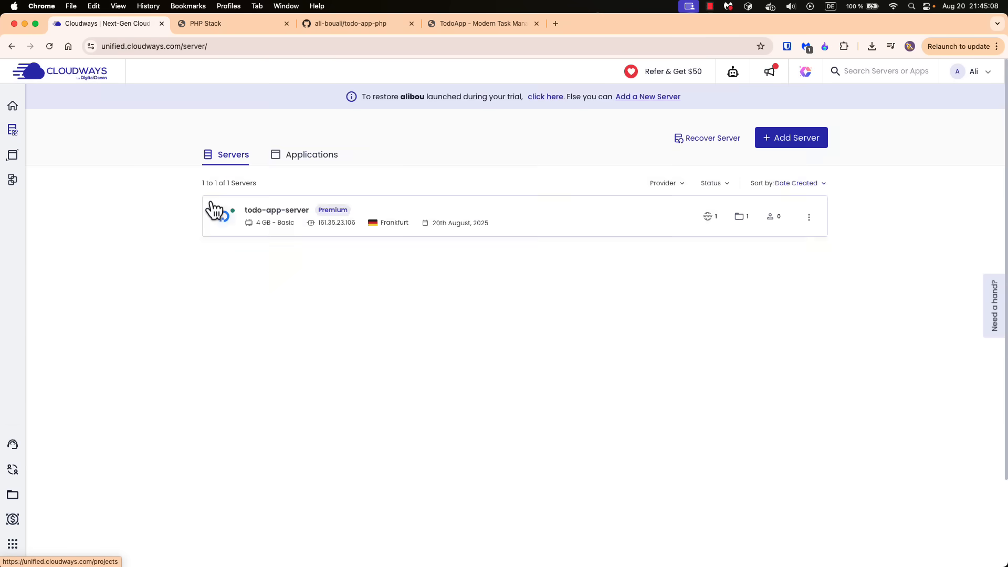
left_click(255, 226)
left_click(415, 458)
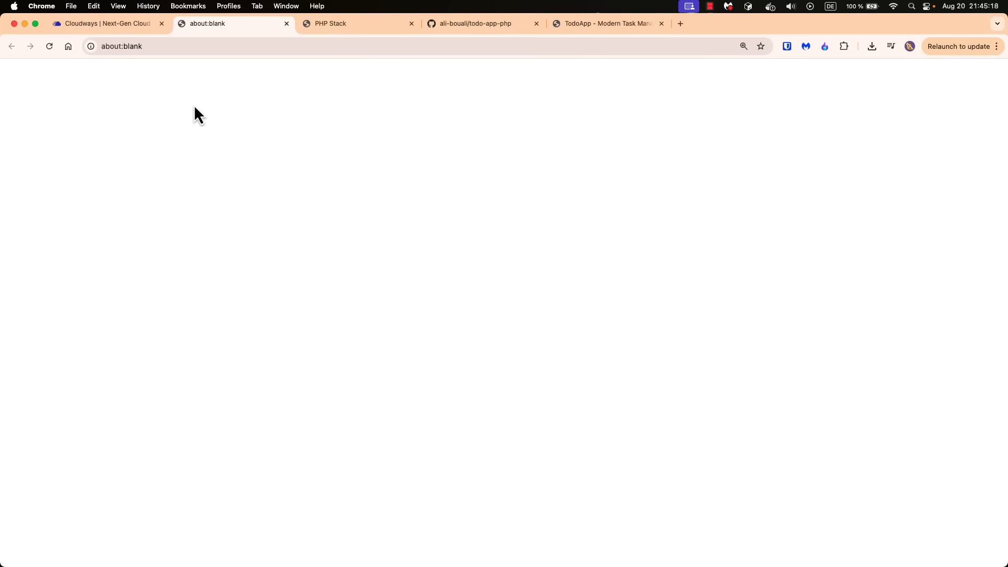
left_click(286, 23)
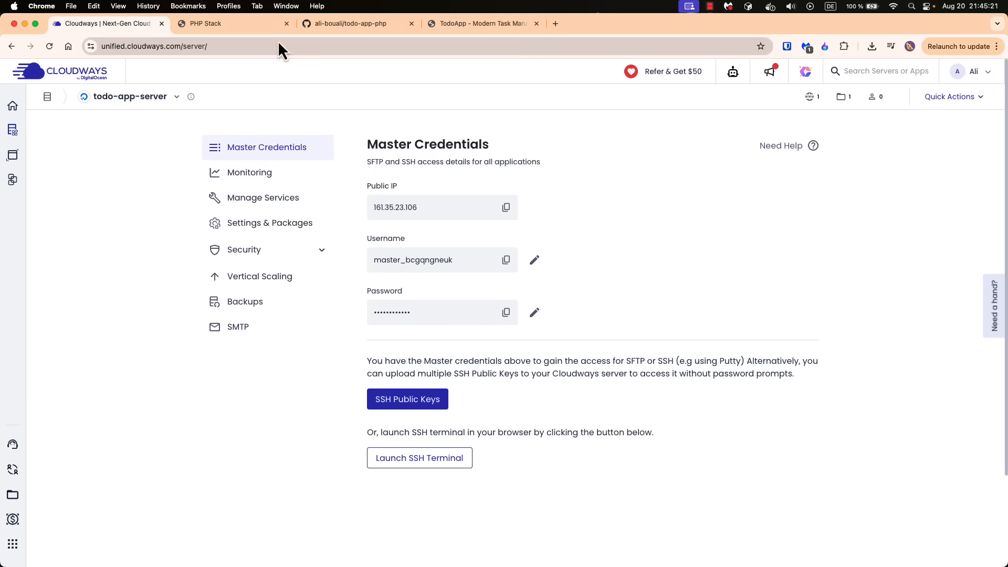
left_click(424, 462)
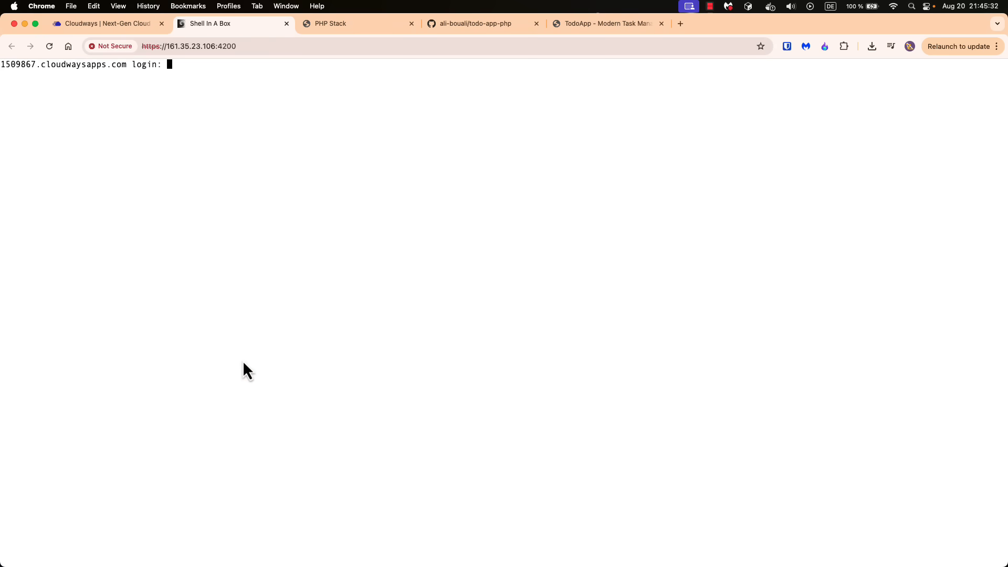
Try to log in to the SSH terminal by submitting the copied master password at the login prompt
left_click(105, 24)
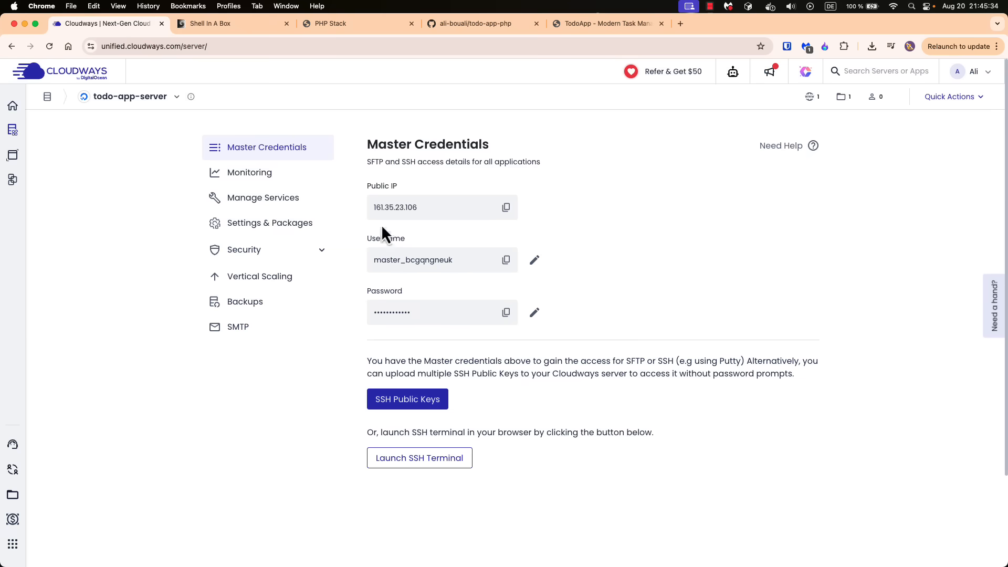
left_click(207, 23)
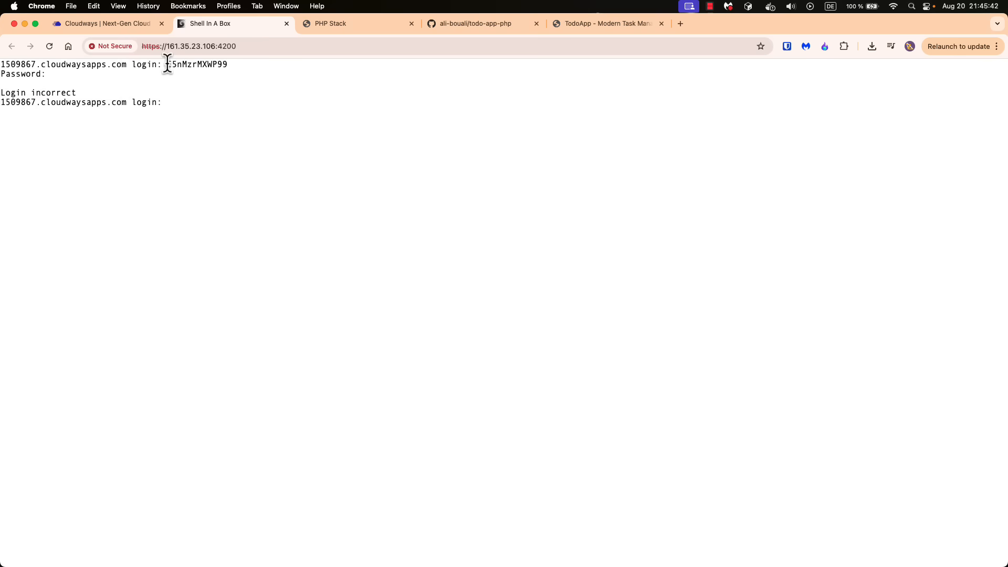
left_click(108, 24)
left_click(506, 313)
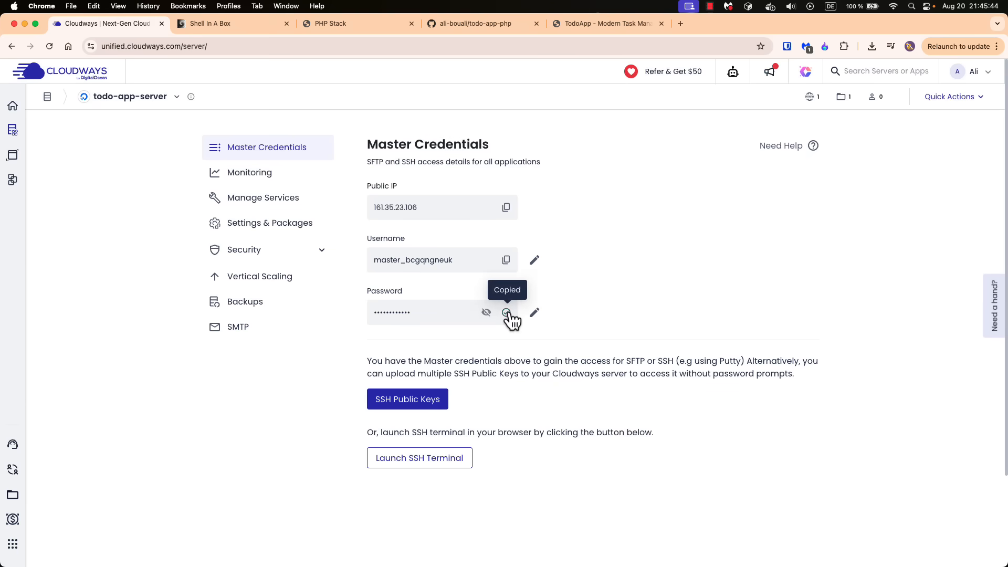
left_click(235, 25)
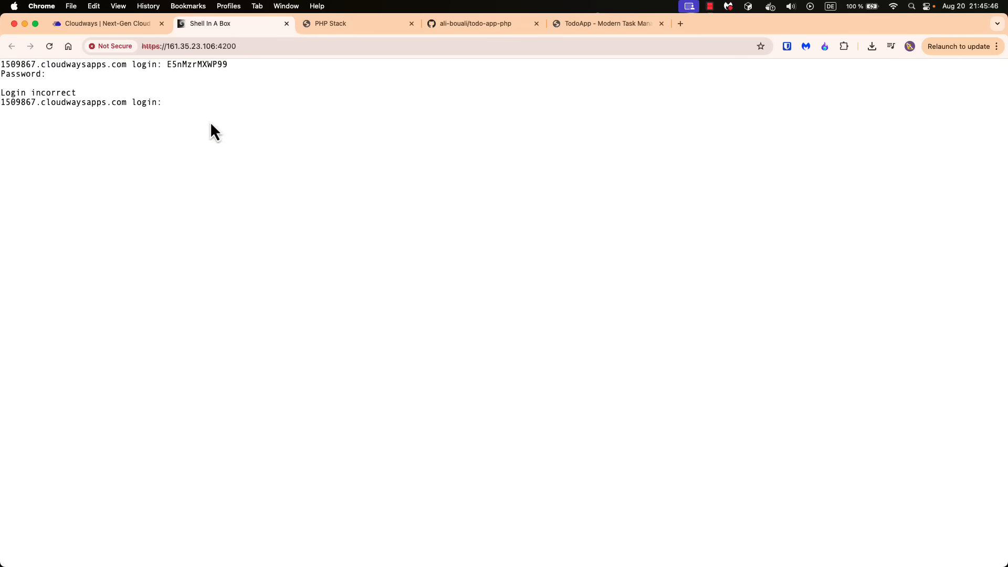
key("super+v")
key("Return")
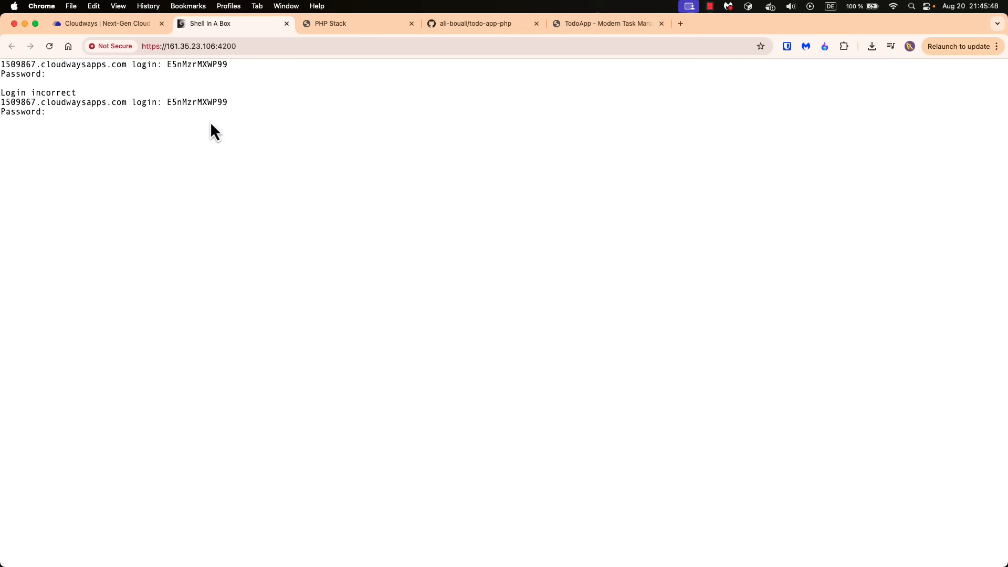
Copy the master username from the Cloudways credentials, dismiss the pending password prompt, and submit the username at the terminal's login prompt
left_click(105, 24)
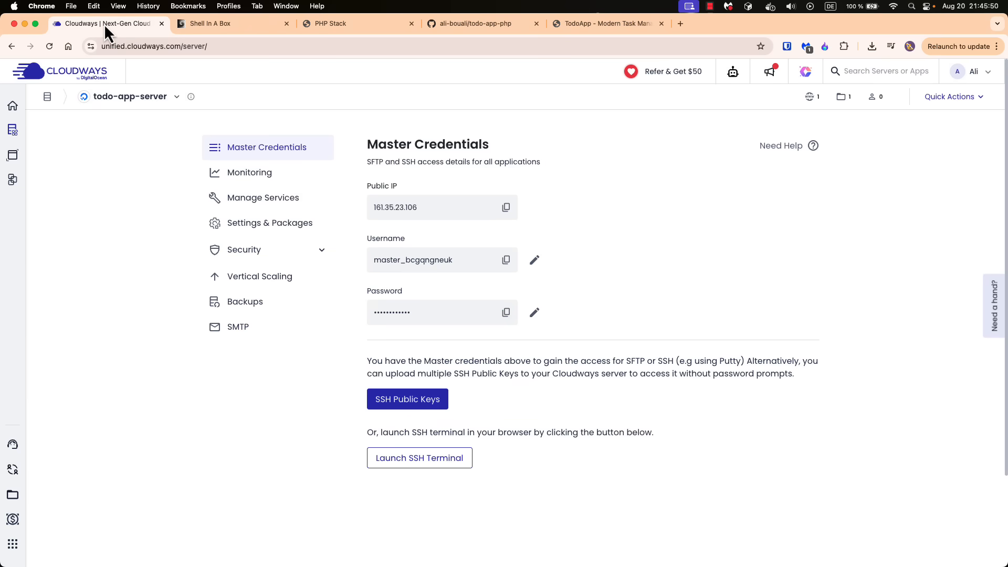
left_click(506, 260)
left_click(226, 29)
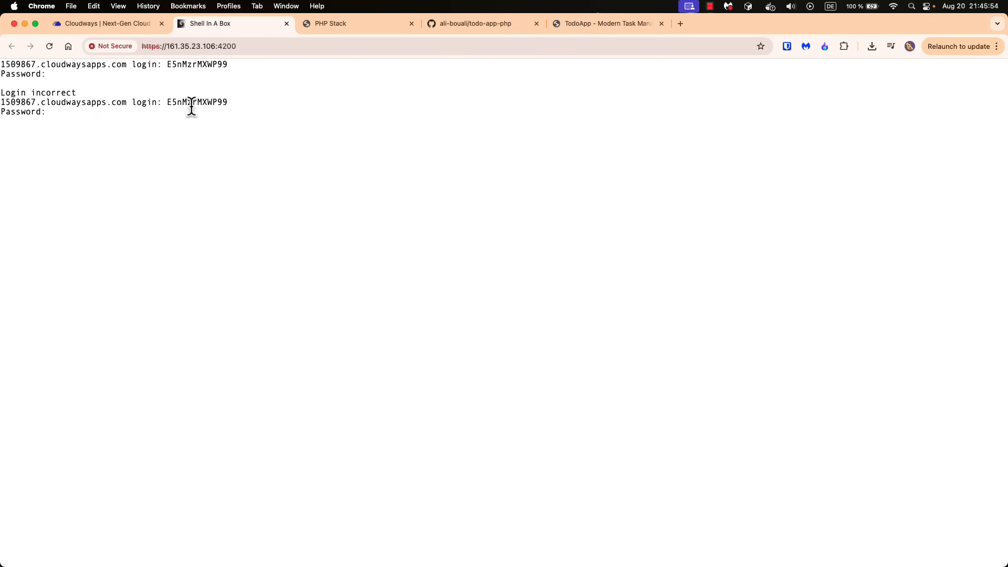
key("Return")
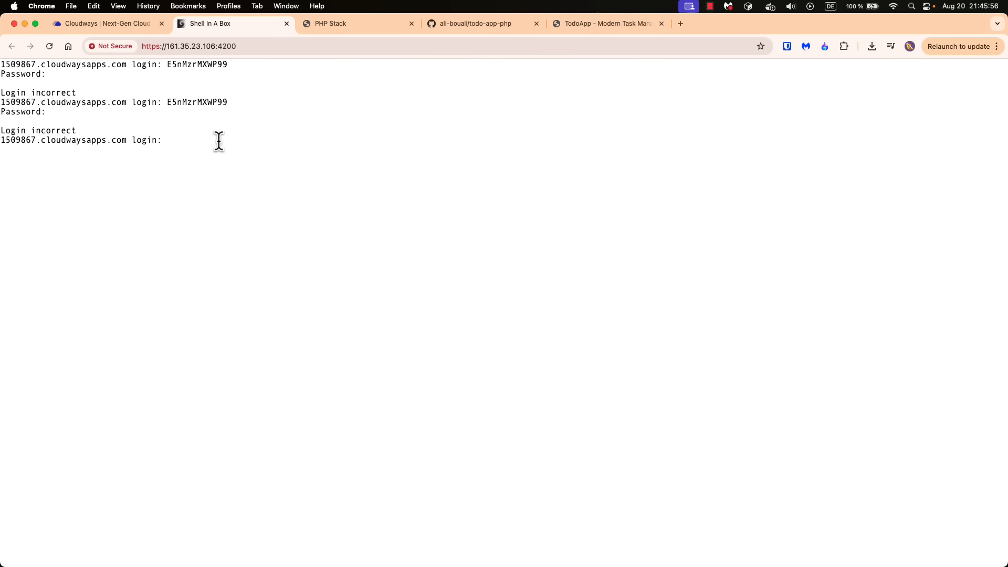
key("super+v")
key("Return")
Copy the master password from the Cloudways credentials and submit it at the SSH terminal's password prompt
left_click(113, 24)
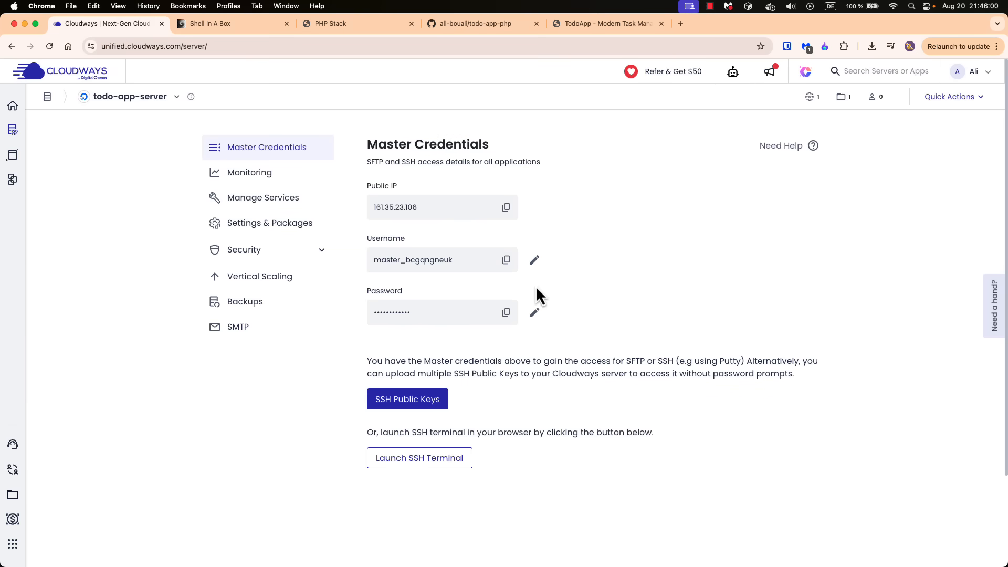
left_click(505, 313)
left_click(205, 23)
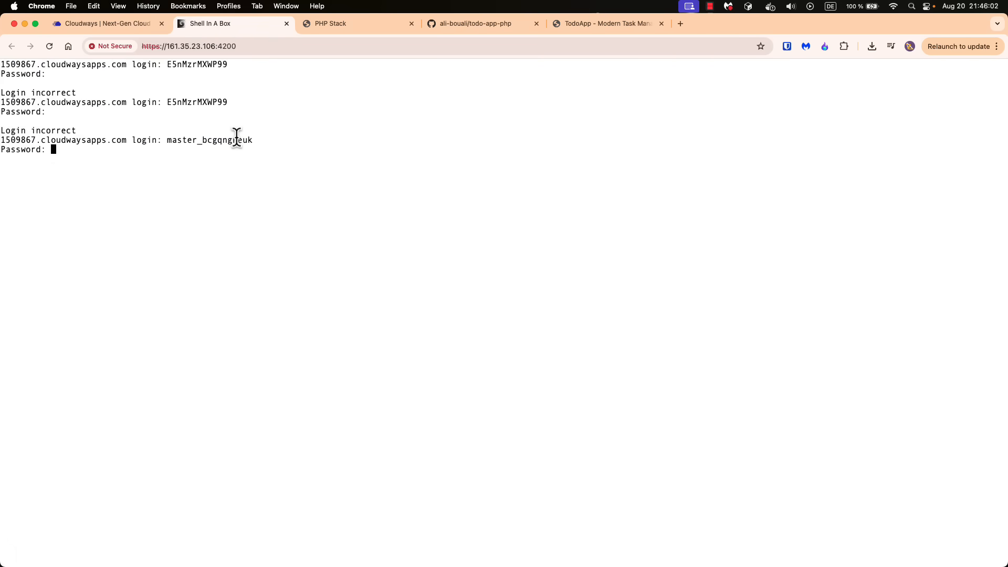
key("super+v")
key("Return")
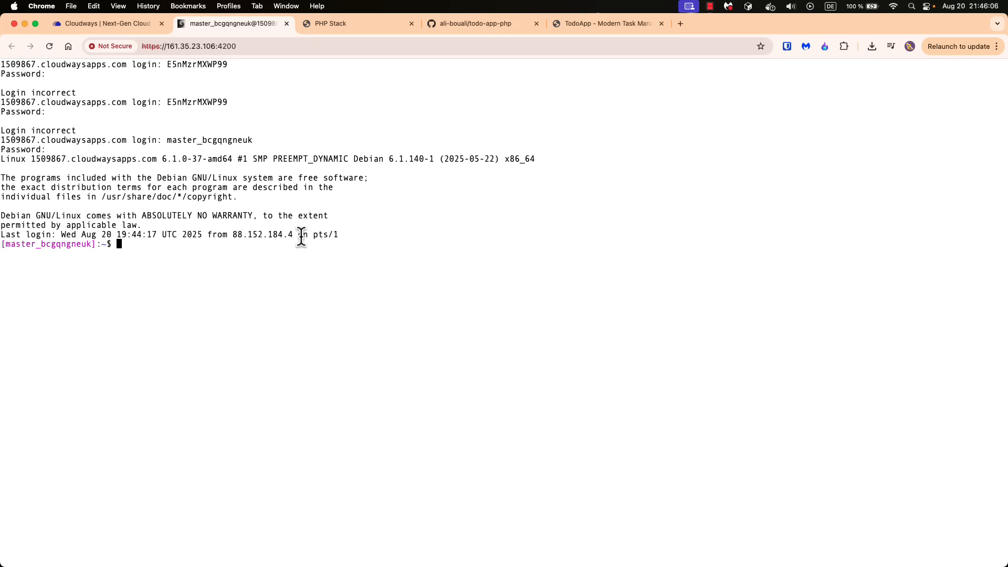
Print the working directory with pwd on a cleared terminal and list its contents with ls
type("pwd")
key("Return")
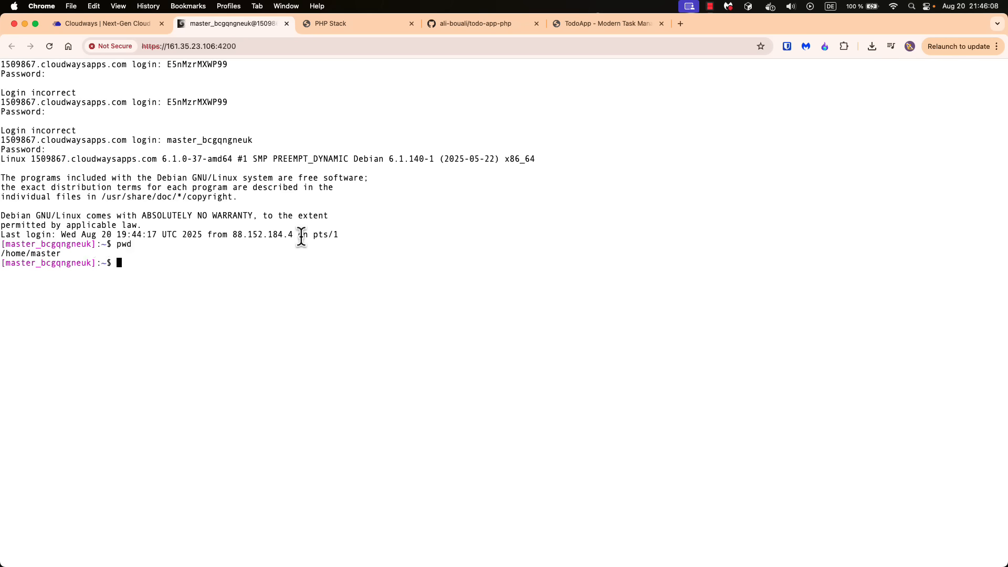
type("clear")
key("Return")
type("pwd")
key("Return")
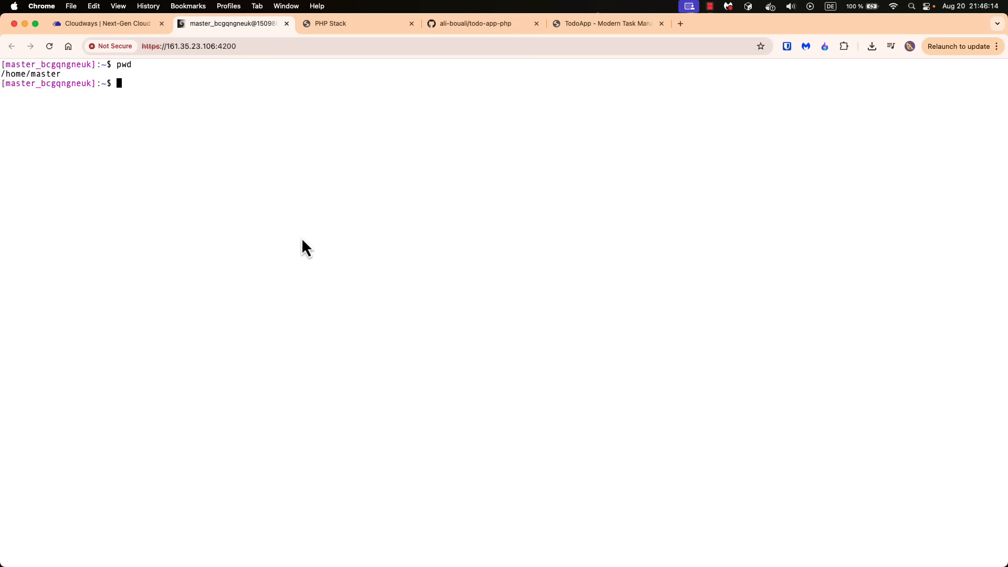
type("ls")
key("Return")
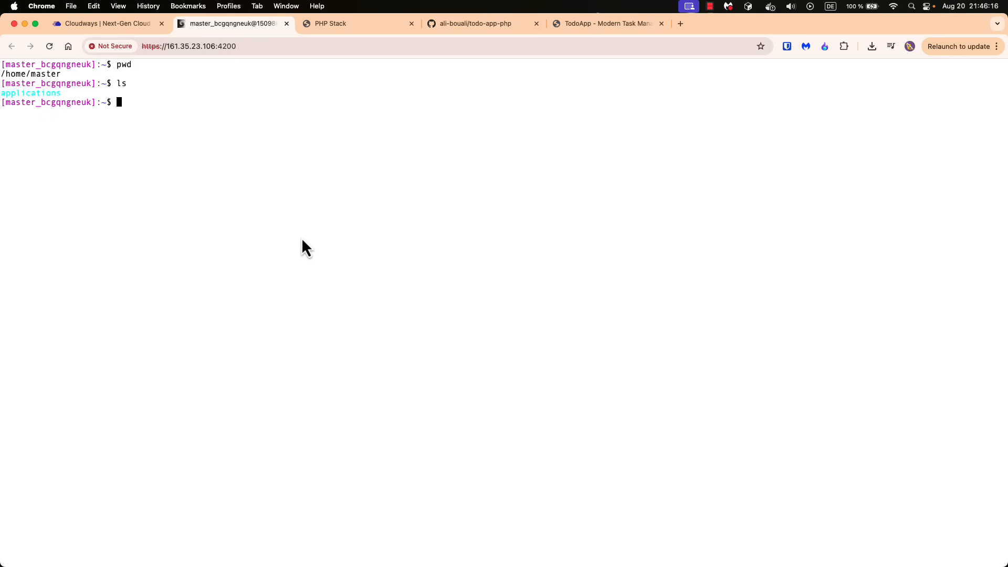
Change into the applications directory and list its contents, with the terminal text enlarged
type("cd applications")
key("super+plus")
key("super+plus")
key("super+plus")
key("super+plus")
key("super+plus")
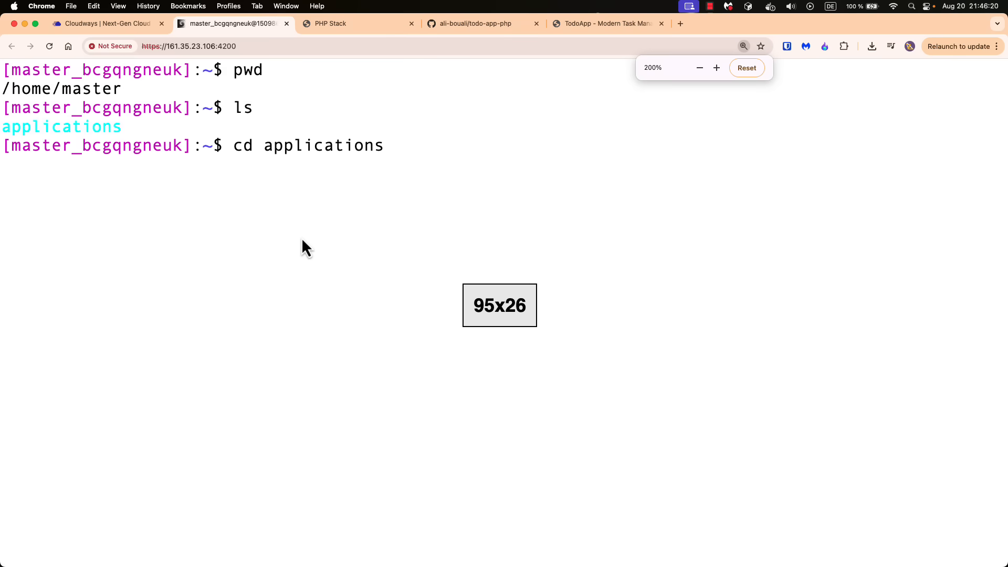
key("Return")
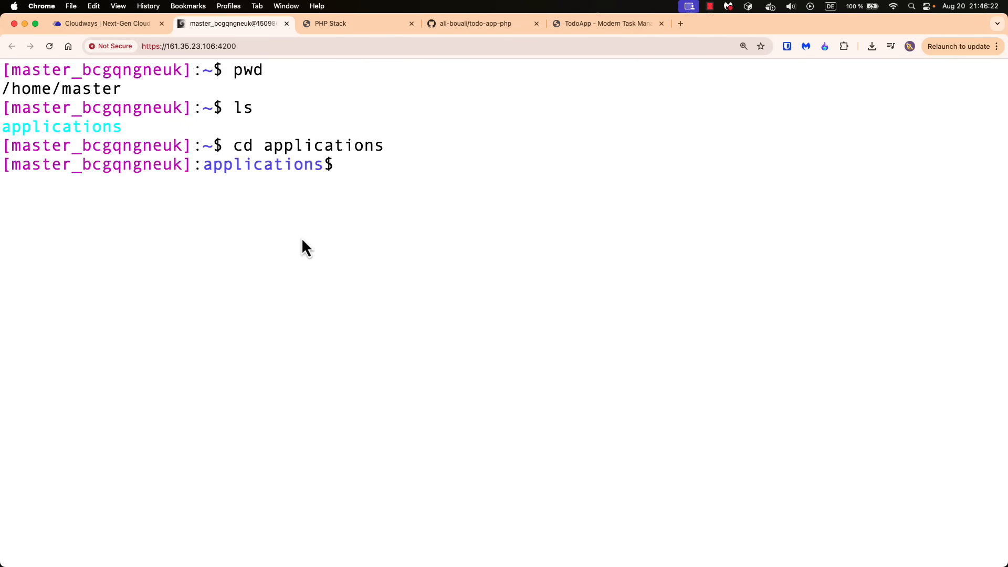
type("ls")
key("Return")
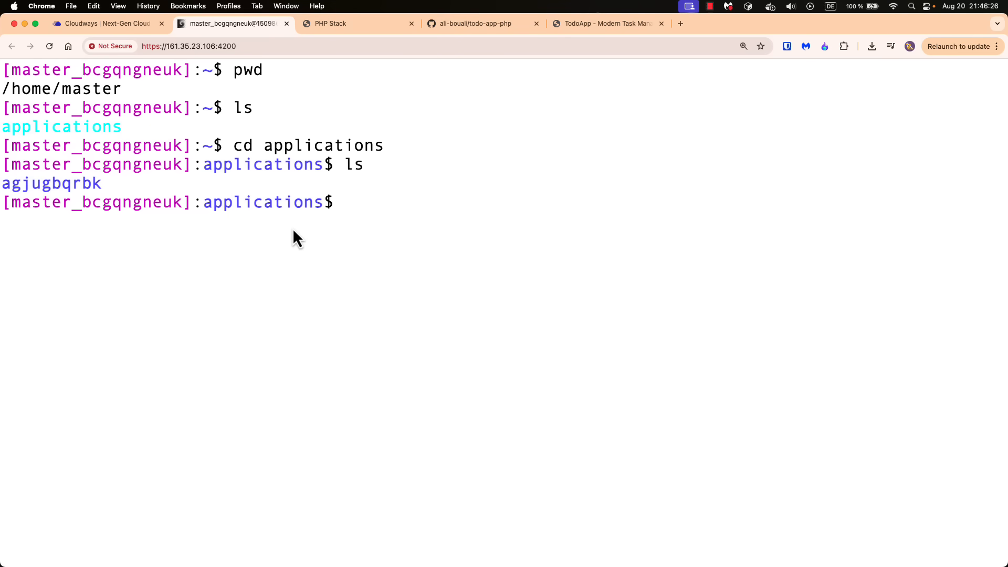
Change into the application folder agjugbqrbk and list its contents
left_click_drag(135, 185, 23, 185)
left_click(198, 240)
left_click(310, 270)
type("cd a")
key("Tab")
key("Return")
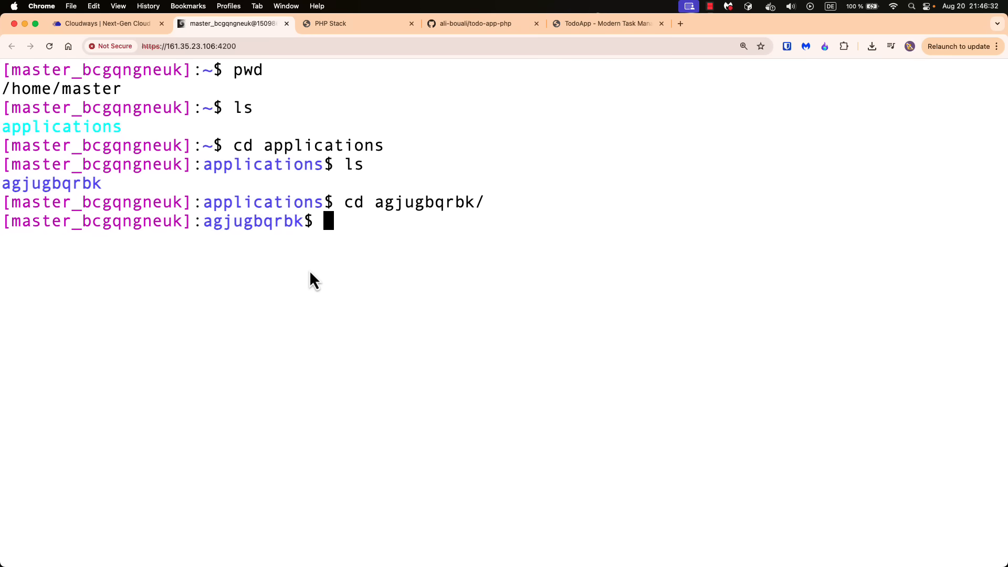
type("ls")
key("Return")
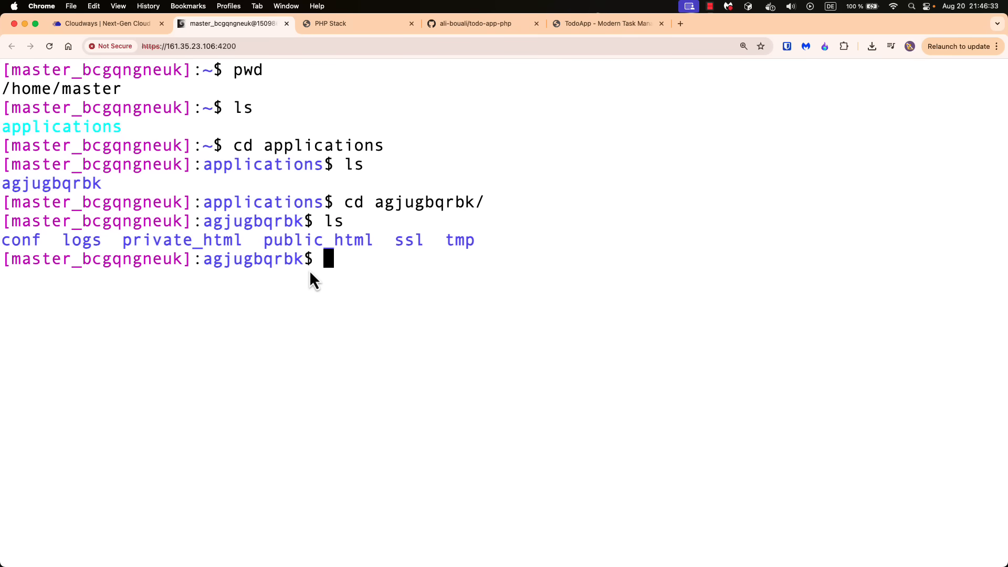
Change into the application's public_html directory and list the files in it
left_click_drag(264, 239, 373, 240)
left_click(342, 265)
type("cd pa")
key("BackSpace")
type("u")
key("Tab")
key("Return")
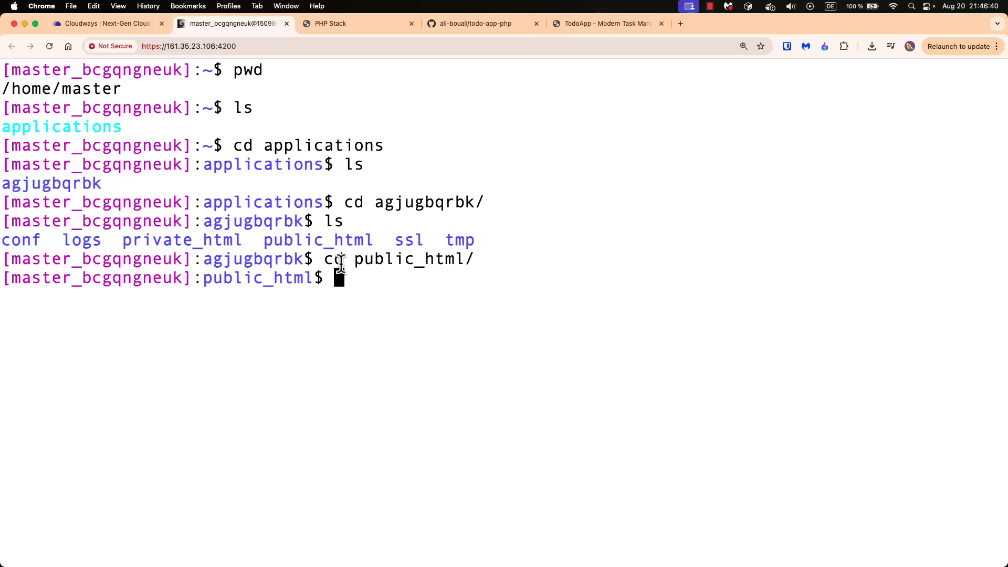
type("ls")
key("Return")
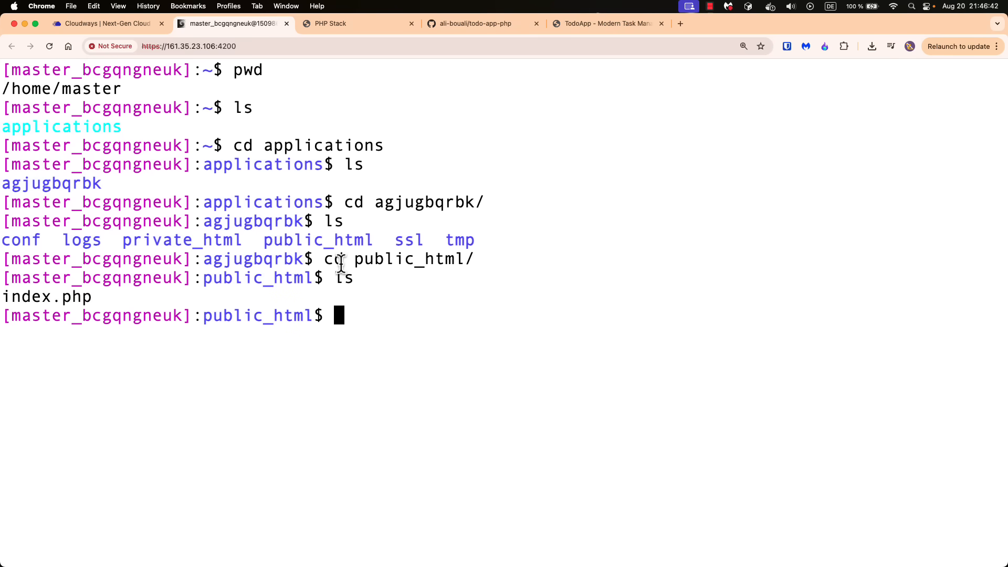
Compare the index.php file listed in the terminal with the application's default PHP Stack page
left_click_drag(102, 298, 5, 300)
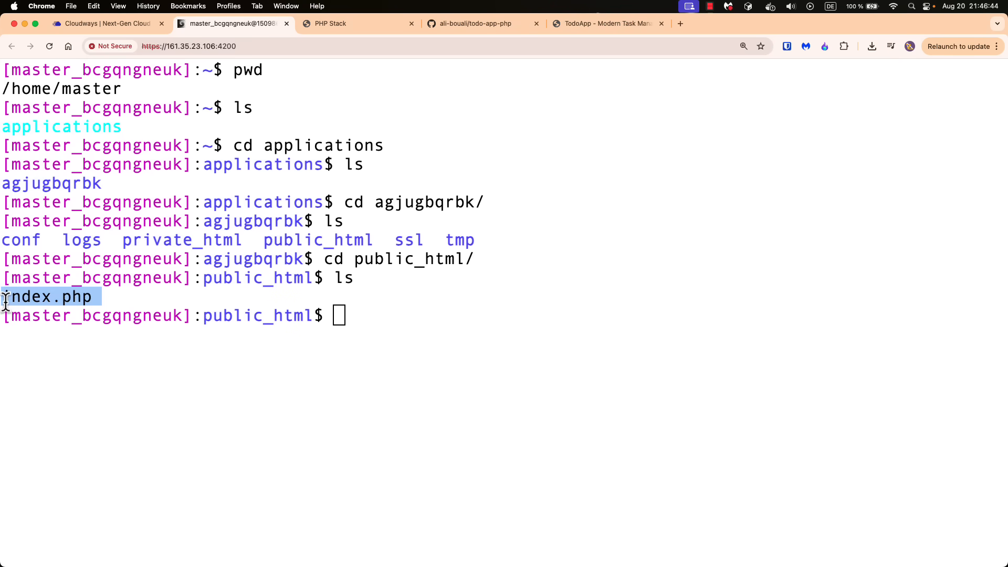
left_click(344, 25)
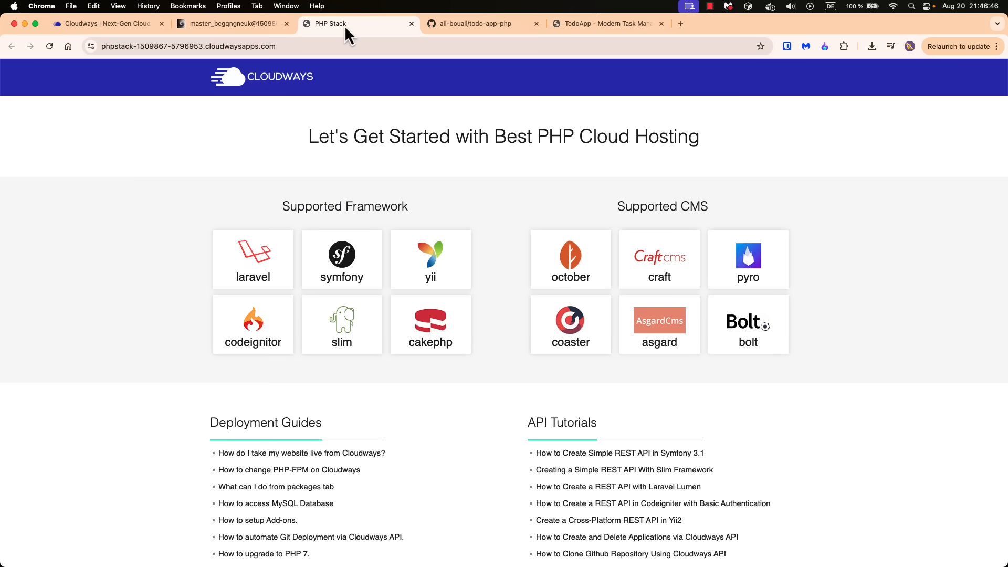
scroll(349, 315, "down", 10)
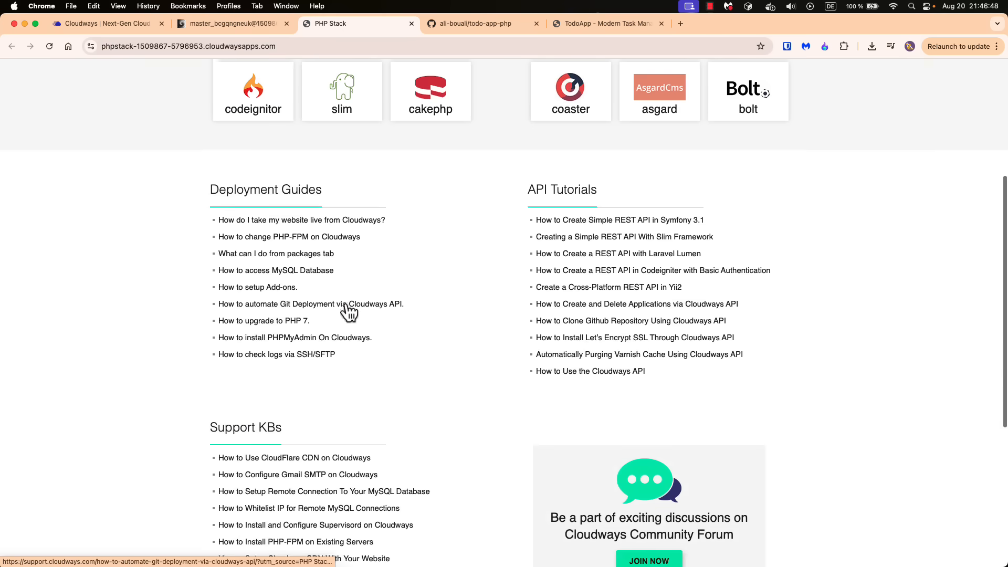
scroll(199, 213, "up", 10)
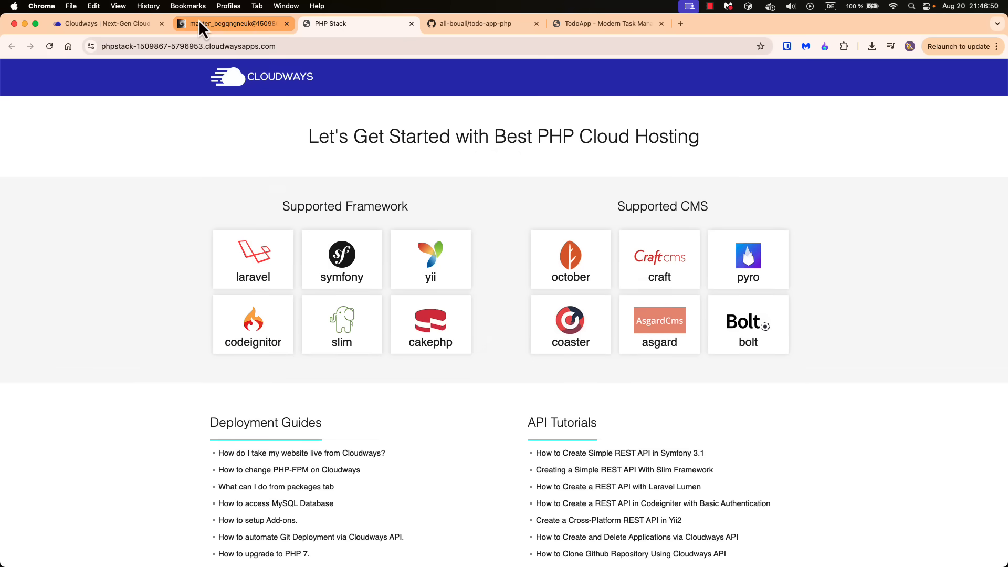
left_click(198, 22)
left_click_drag(132, 296, 1, 295)
left_click(99, 296)
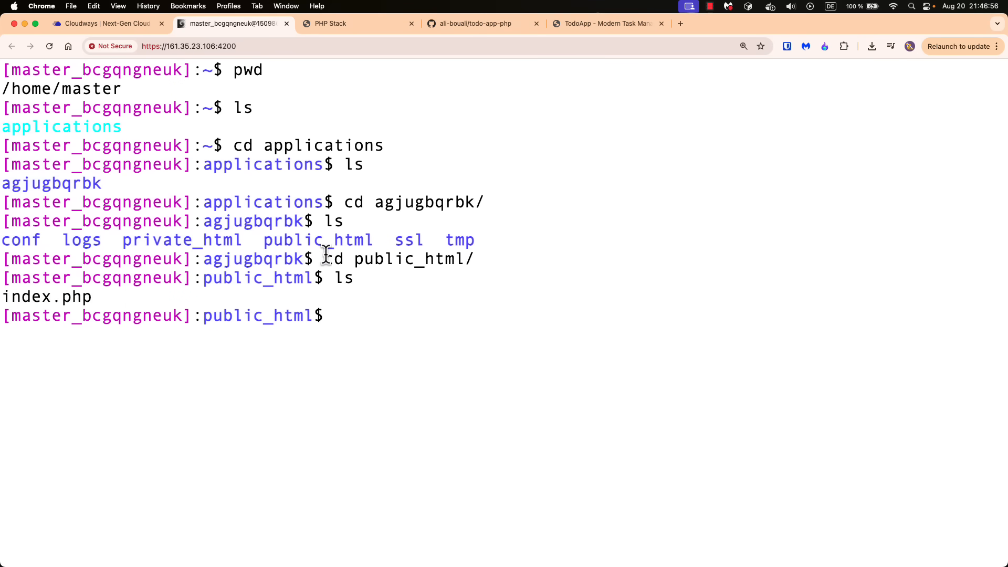
Return to Cloudways, open todo-app-v1 from the applications list, and go to its Deployment via GIT settings
left_click(101, 24)
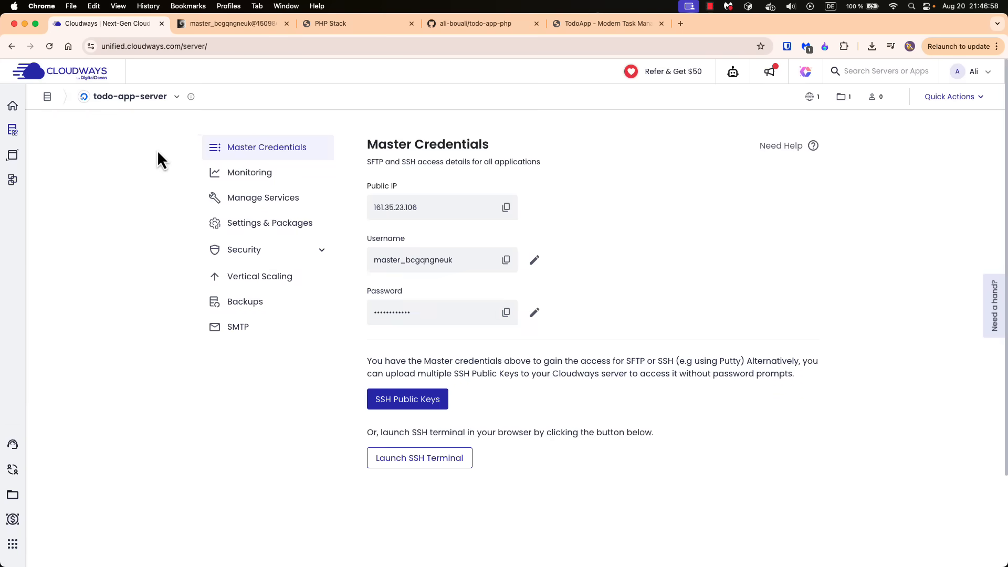
mouse_move(15, 134)
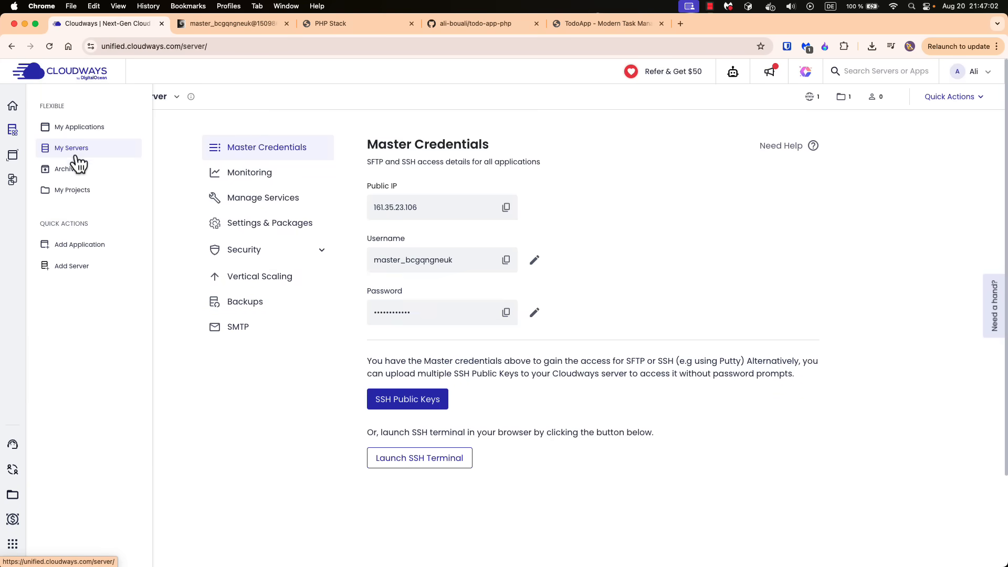
left_click(76, 127)
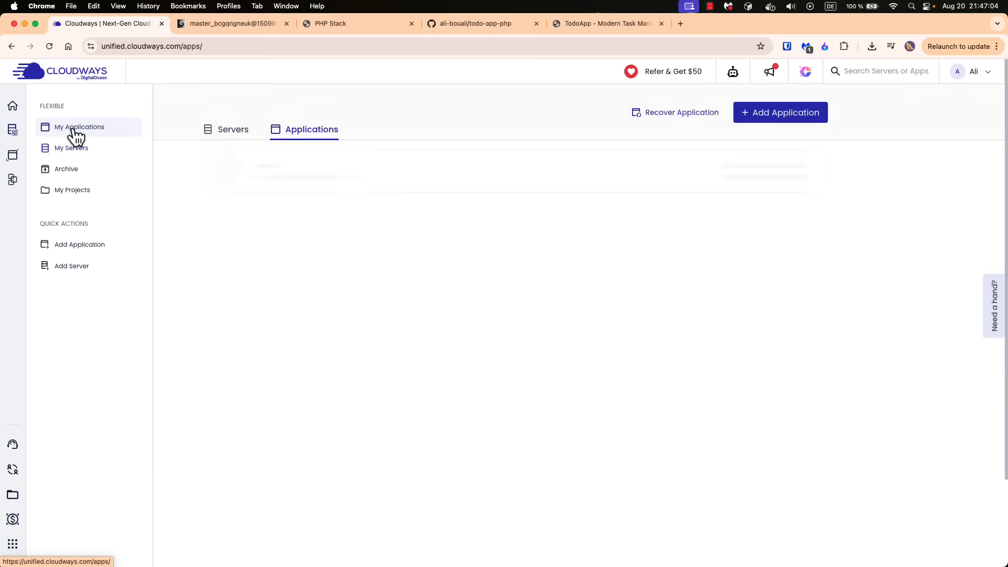
left_click(235, 132)
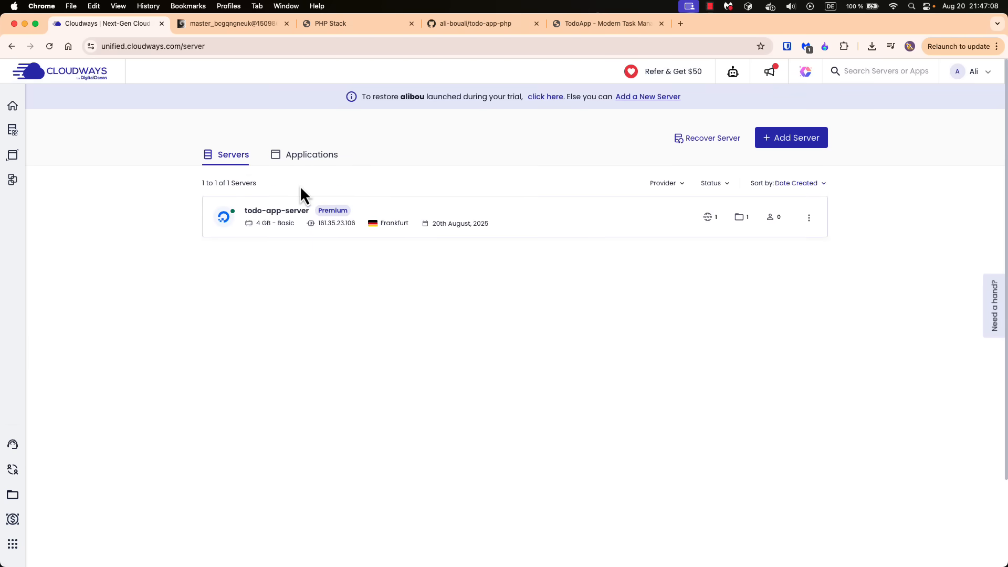
left_click(313, 157)
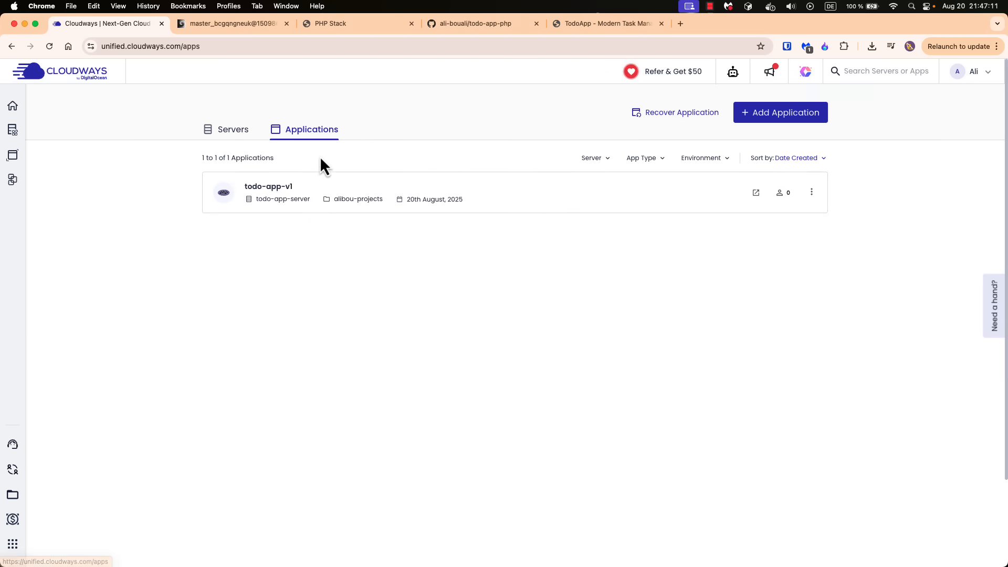
left_click(287, 196)
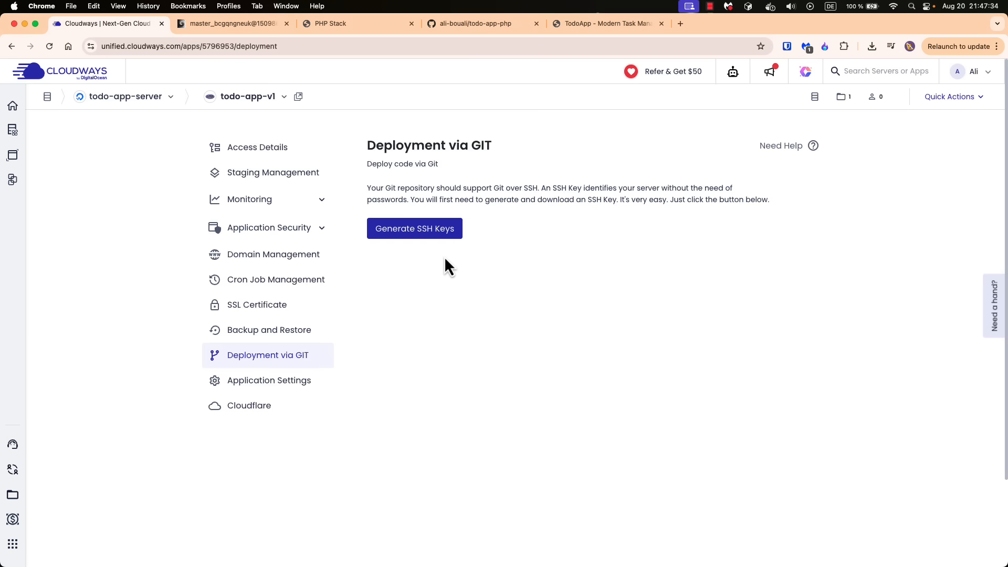
Generate SSH keys for todo-app-v1's Git deployment and copy the generated public key
left_click(412, 232)
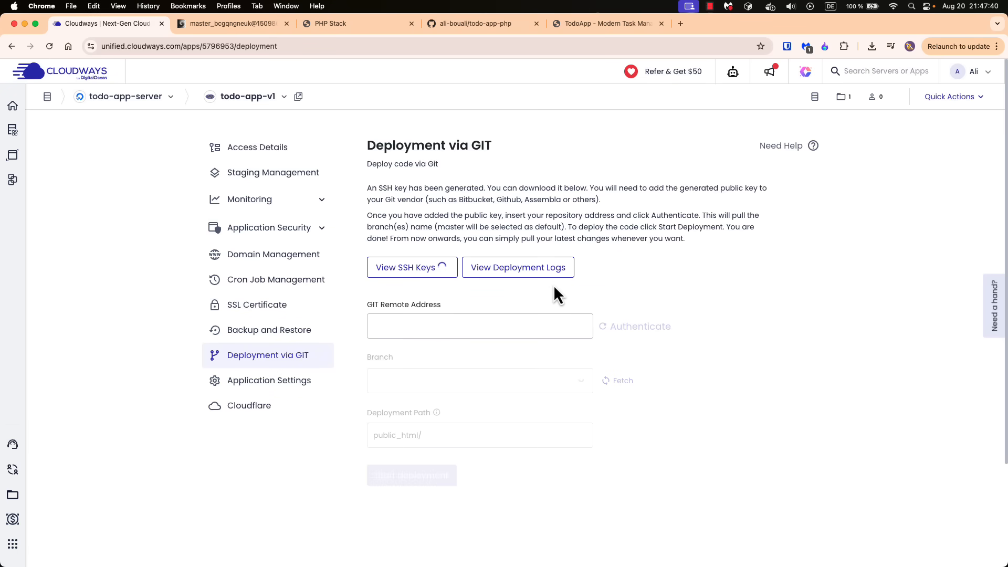
left_click(403, 269)
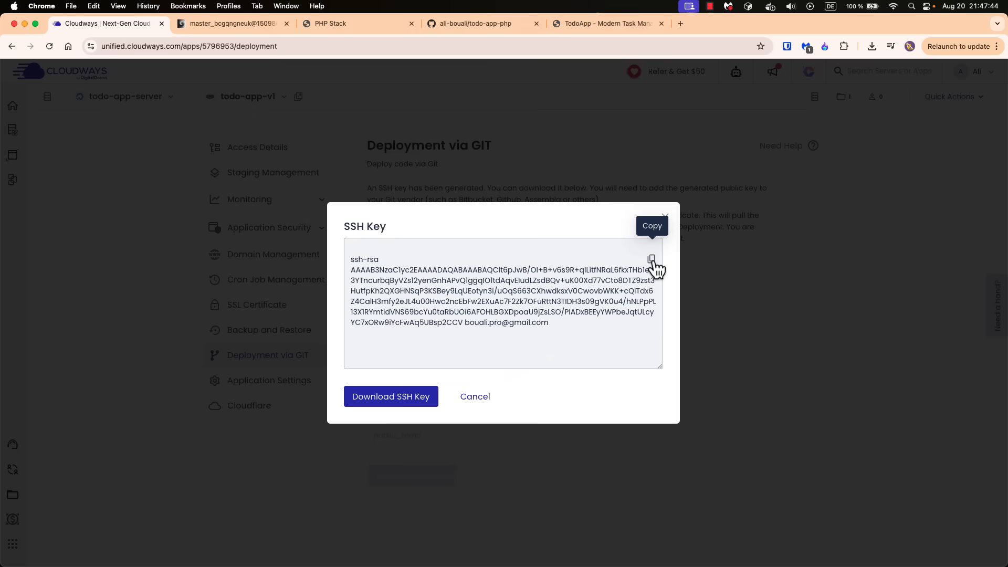
left_click(652, 259)
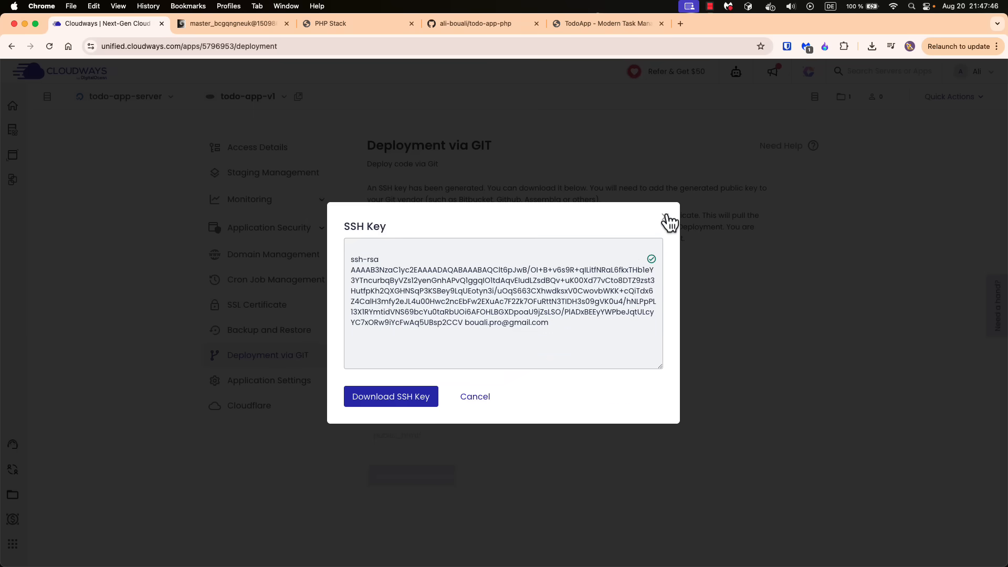
left_click(667, 218)
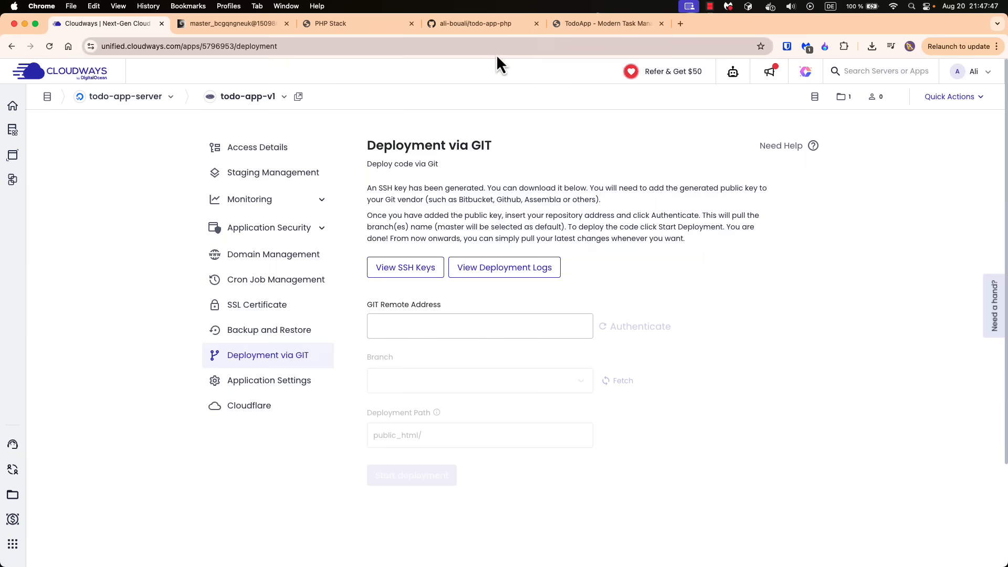
Switch to GitHub and open the form for adding a new SSH key in the account settings
left_click(477, 24)
left_click(989, 74)
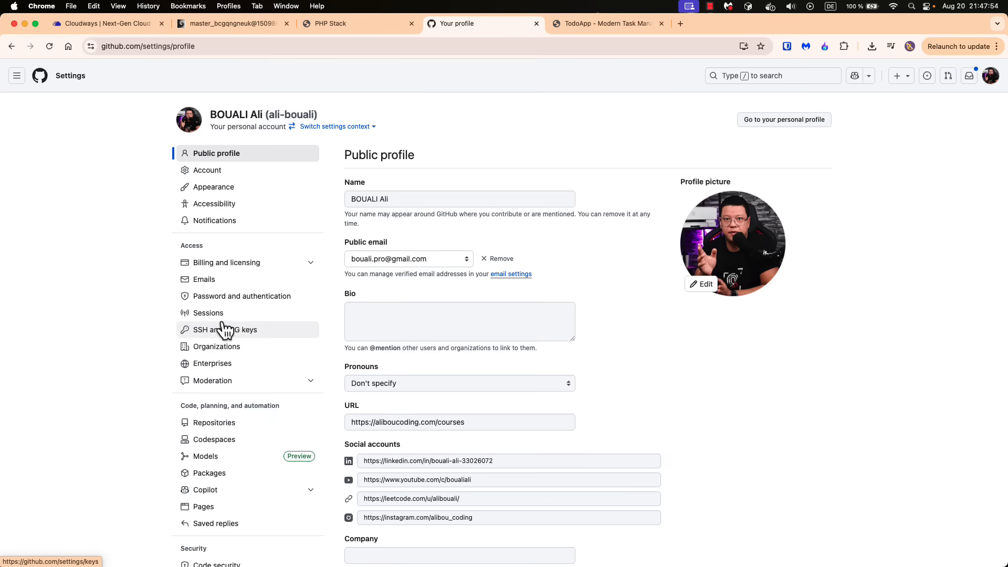
key("super+plus")
key("super+plus")
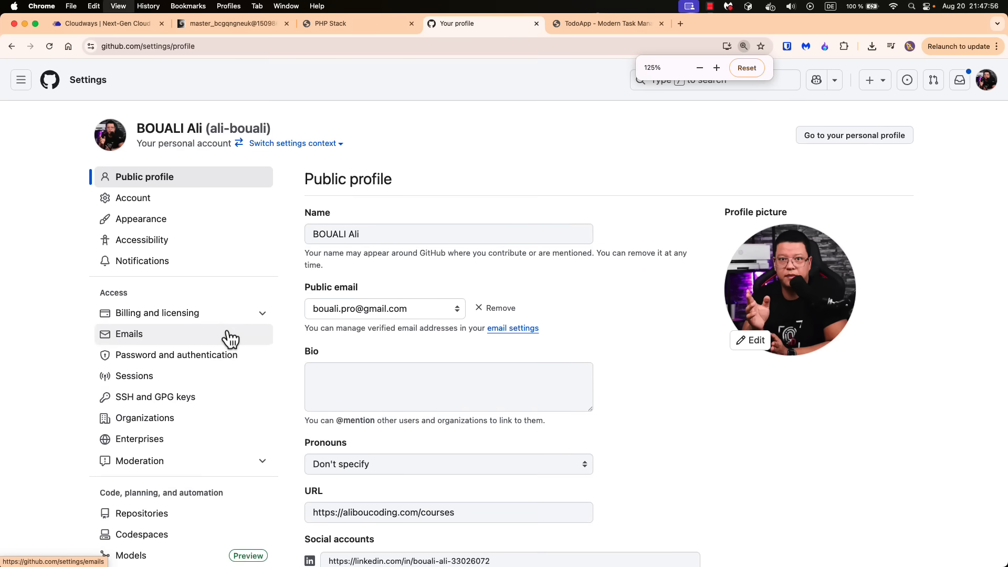
left_click(163, 398)
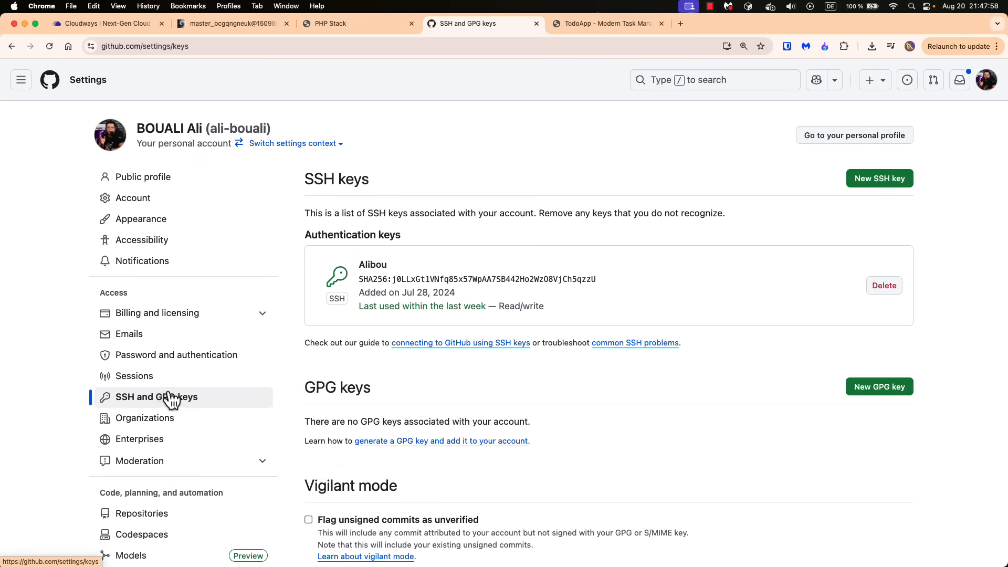
left_click(878, 183)
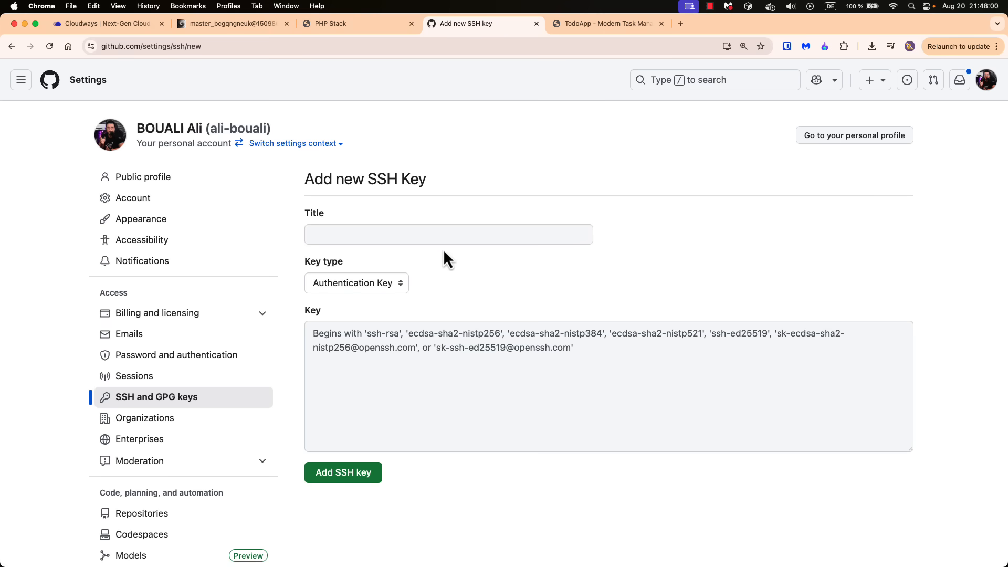
key("super+v")
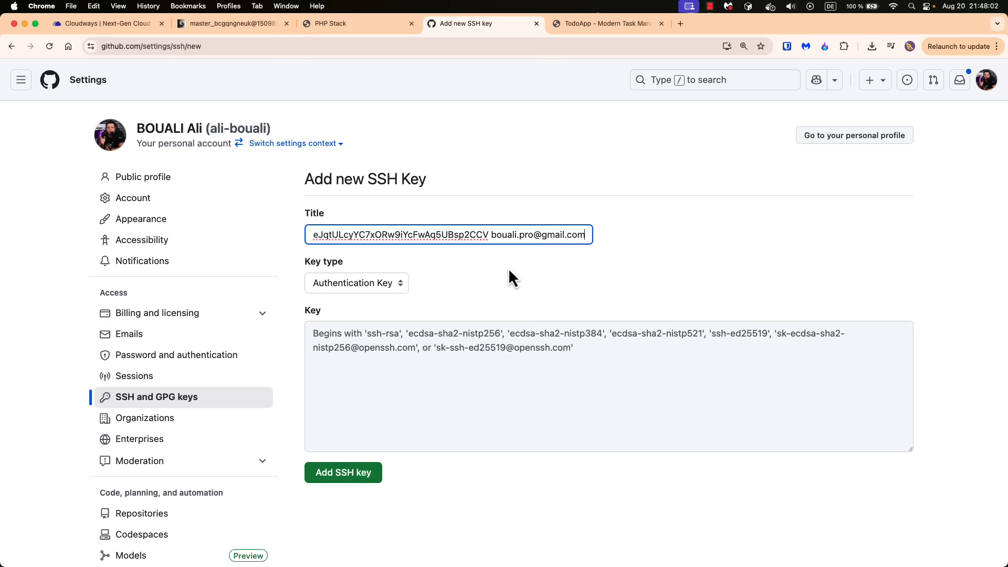
key("super+a")
key("BackSpace")
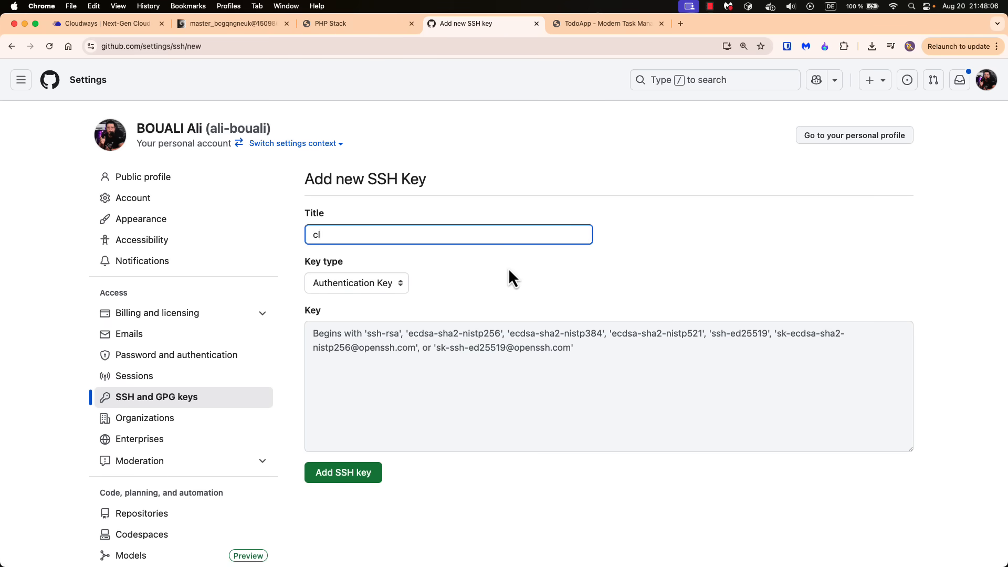
Add the copied public key to the GitHub account as an authentication key titled cloudways-ssh
type("cloudways-ssh")
left_click(470, 405)
key("super+v")
left_click(344, 471)
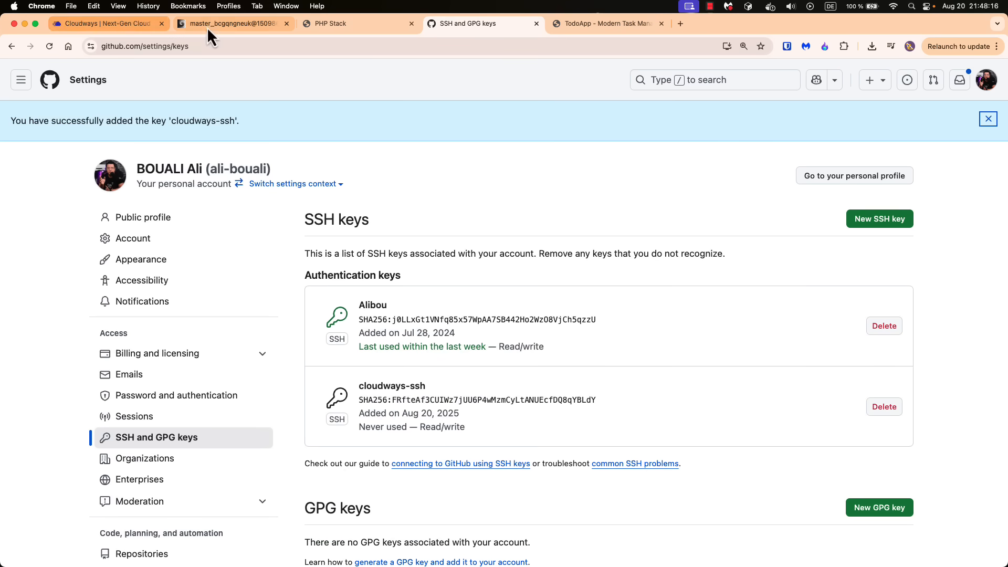
Open the todo-app-php repository on GitHub and copy its SSH clone address for the Git Remote Address in Cloudways
left_click(114, 23)
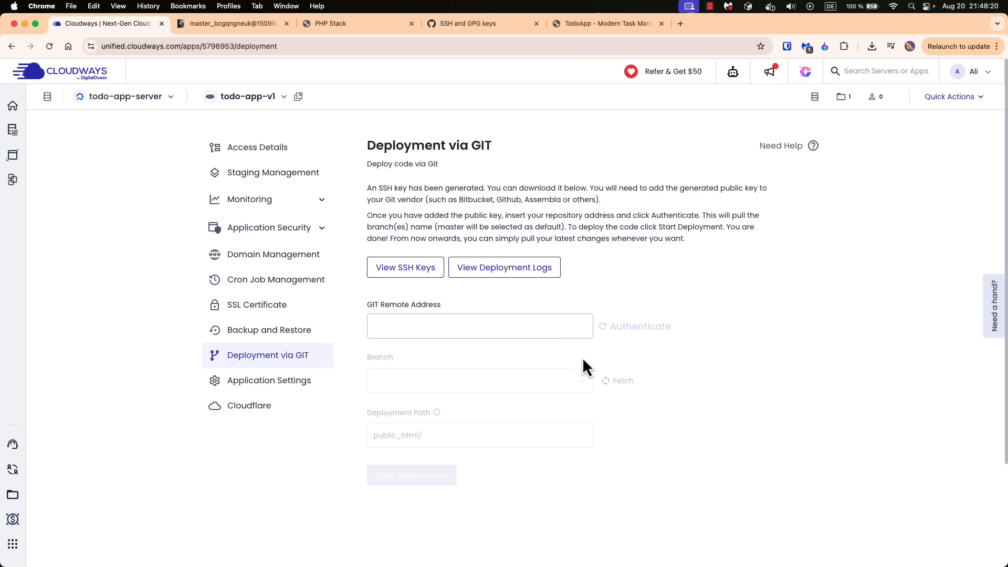
left_click(402, 326)
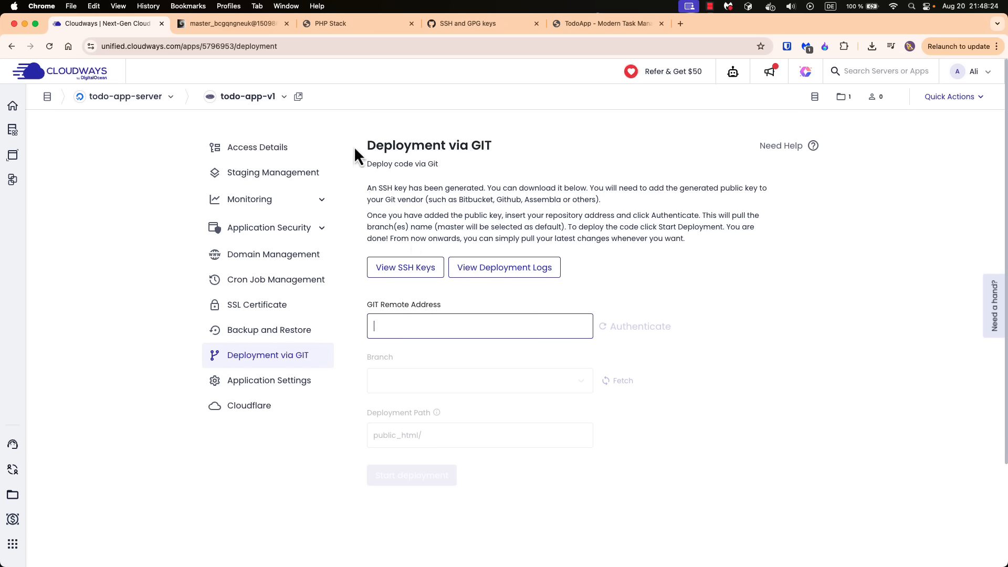
left_click(462, 23)
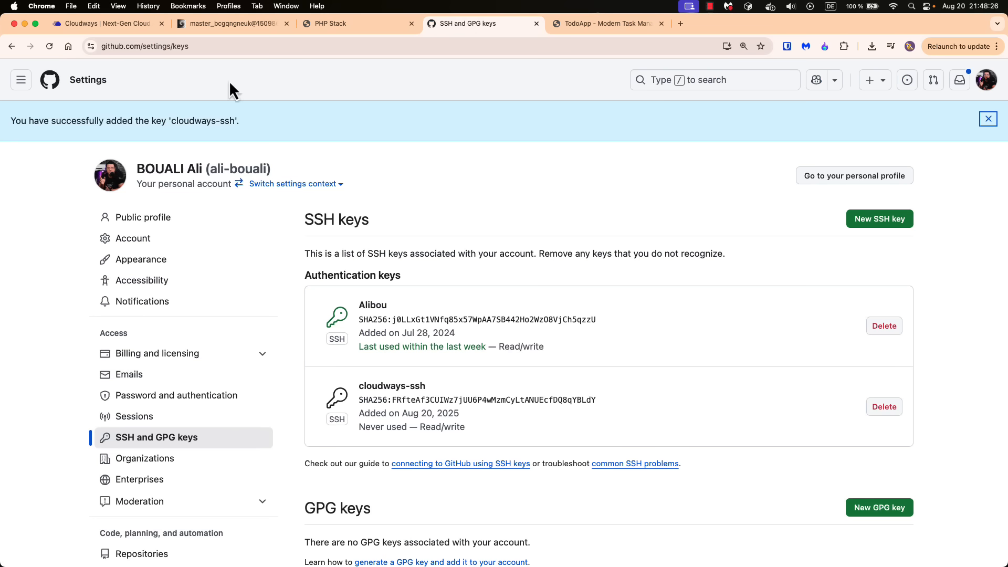
right_click(11, 46)
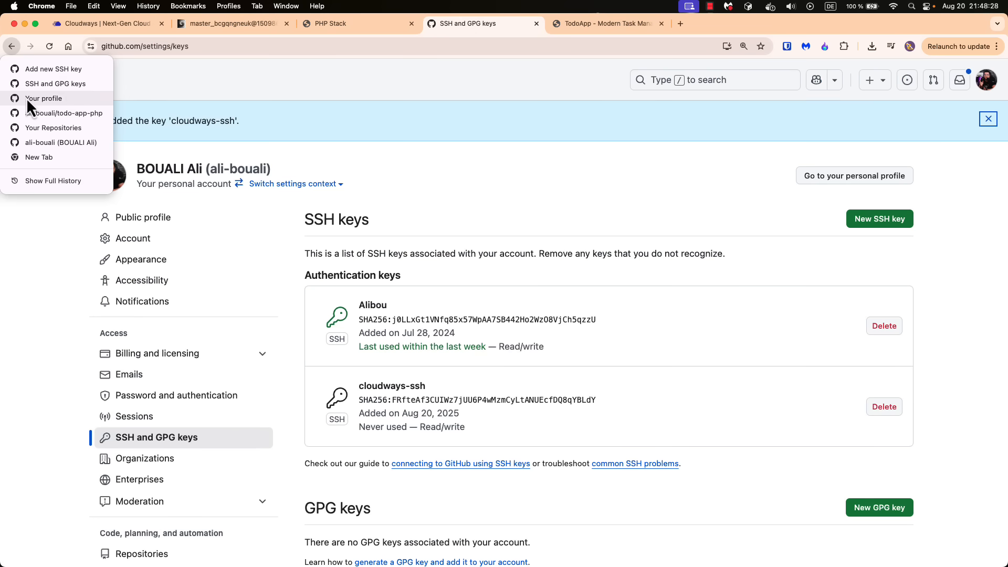
left_click(33, 114)
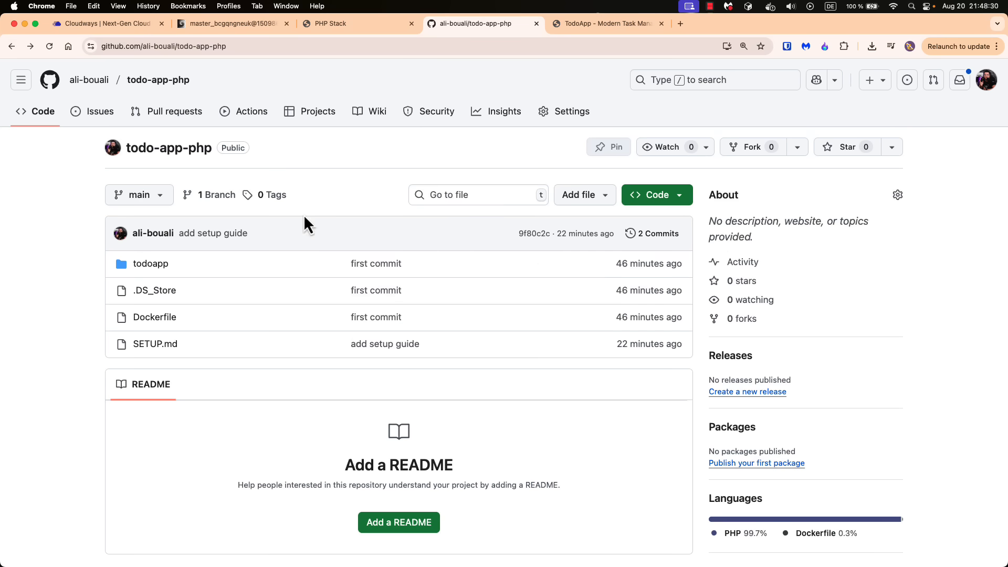
left_click(667, 196)
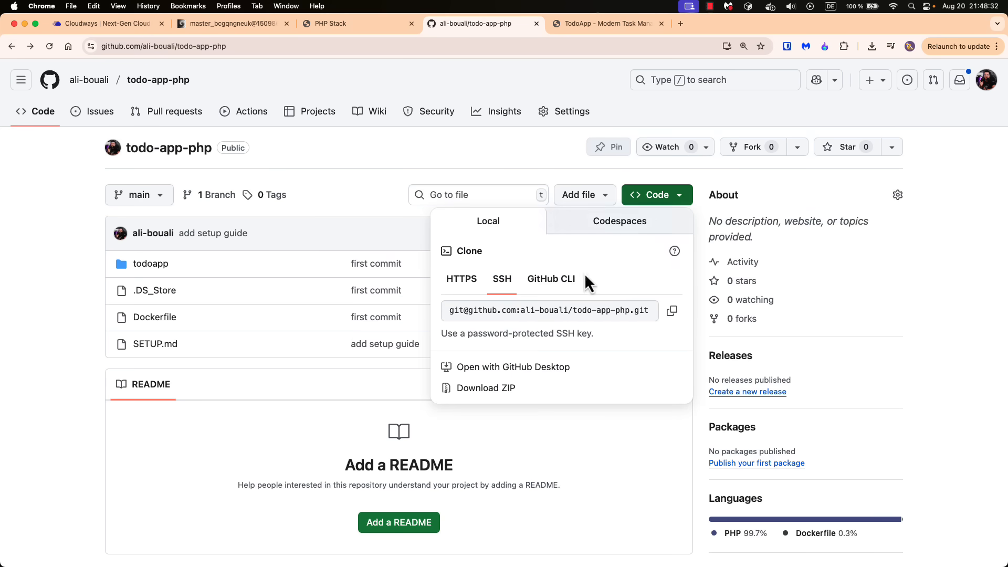
scroll(675, 317, "down", 1)
left_click(673, 314)
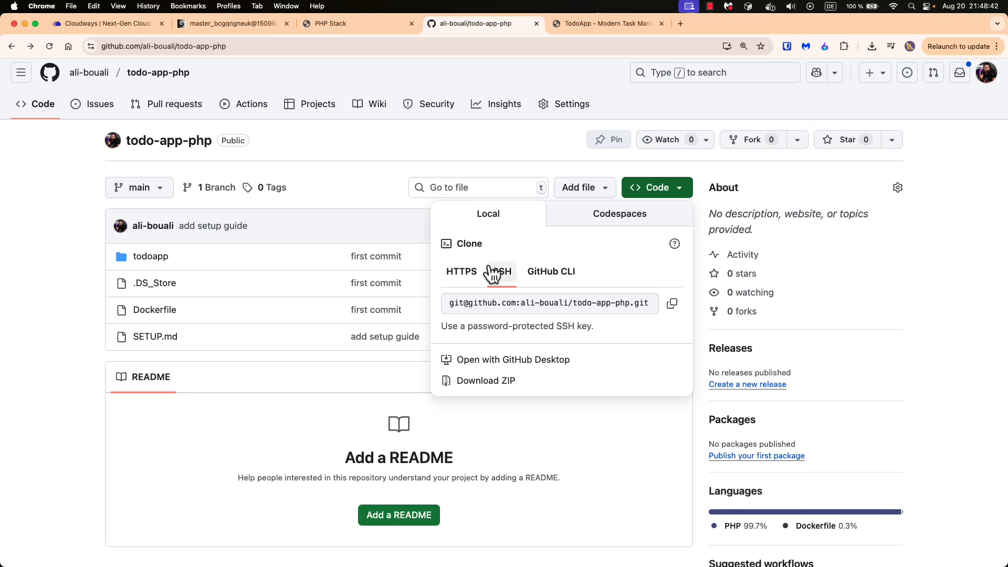
left_click(672, 306)
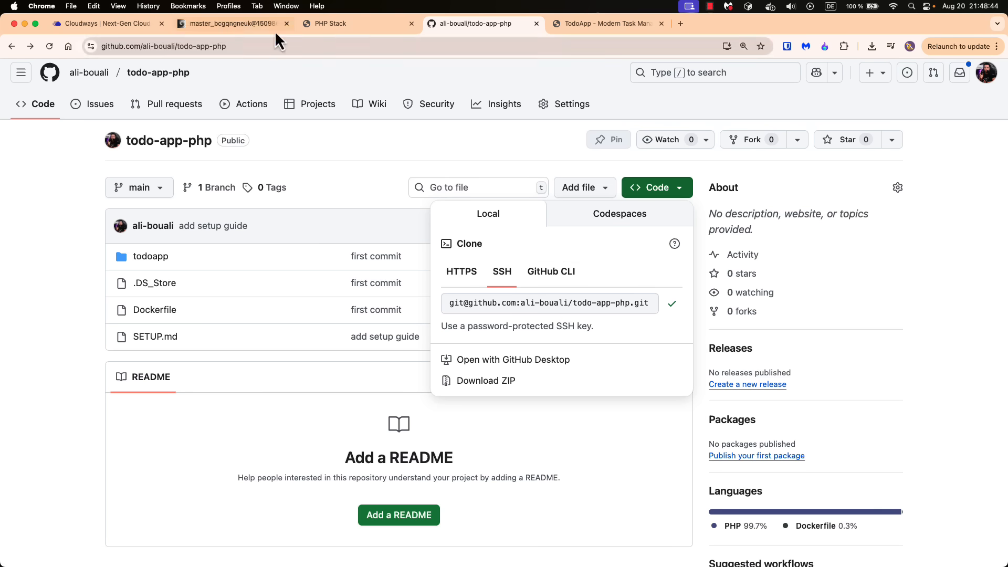
Switch to Cloudways, enter the copied todo-app-php SSH address as the Git Remote Address, and authenticate it
left_click(122, 23)
left_click(432, 330)
key("super+v")
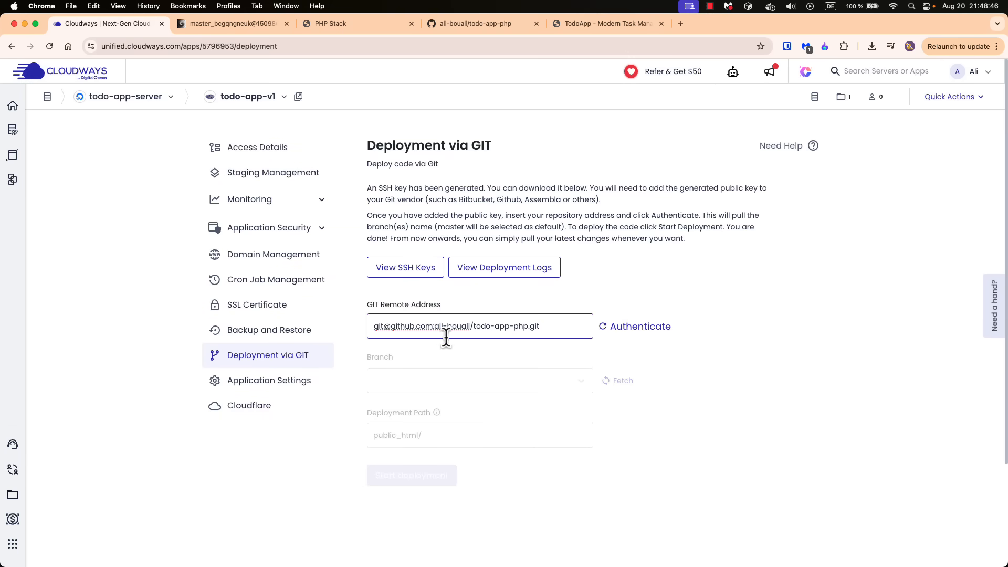
left_click(640, 327)
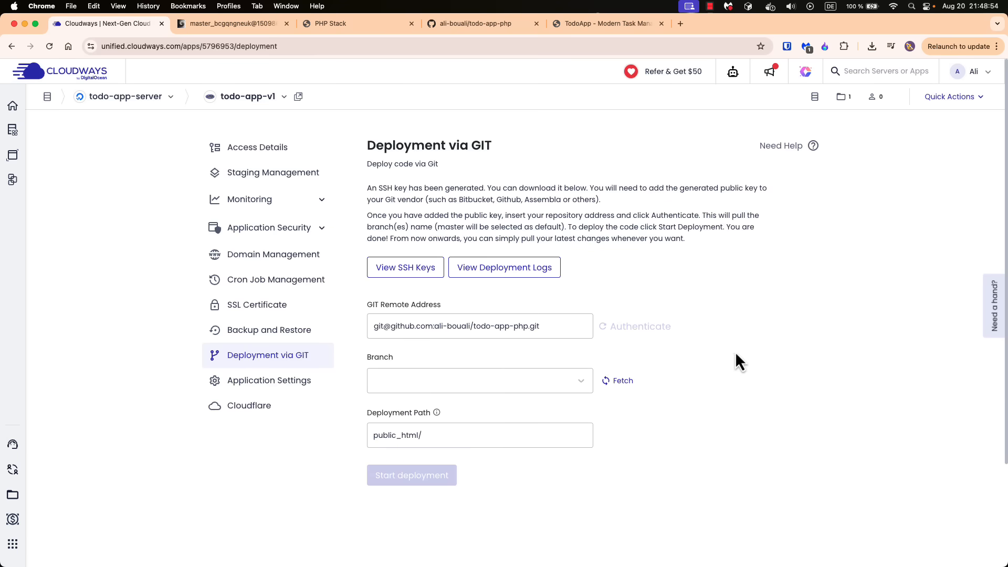
Try authenticating again after adding "dd" to the Git Remote Address, and restore the address ending in todo-app-php.git
left_click(556, 328)
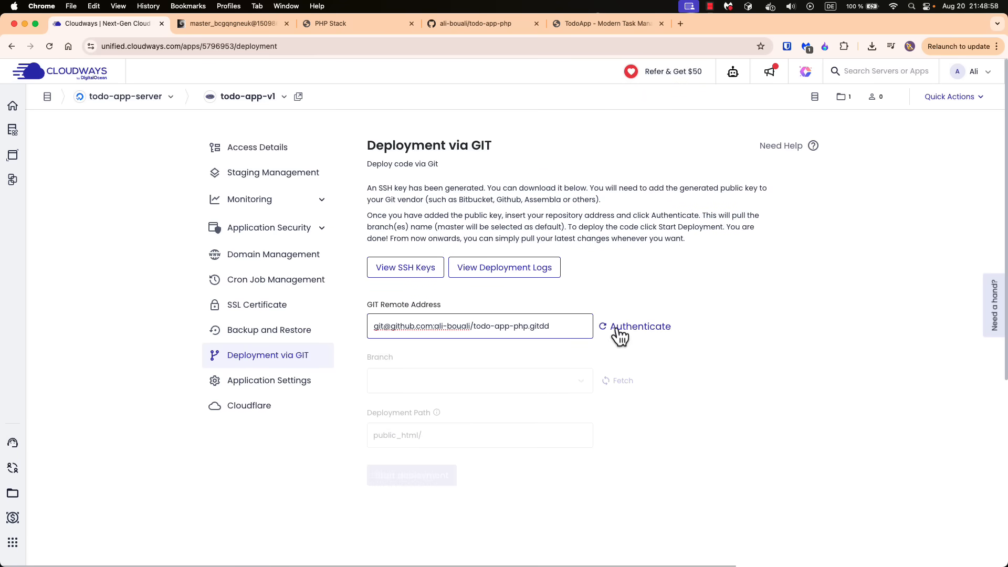
left_click(647, 328)
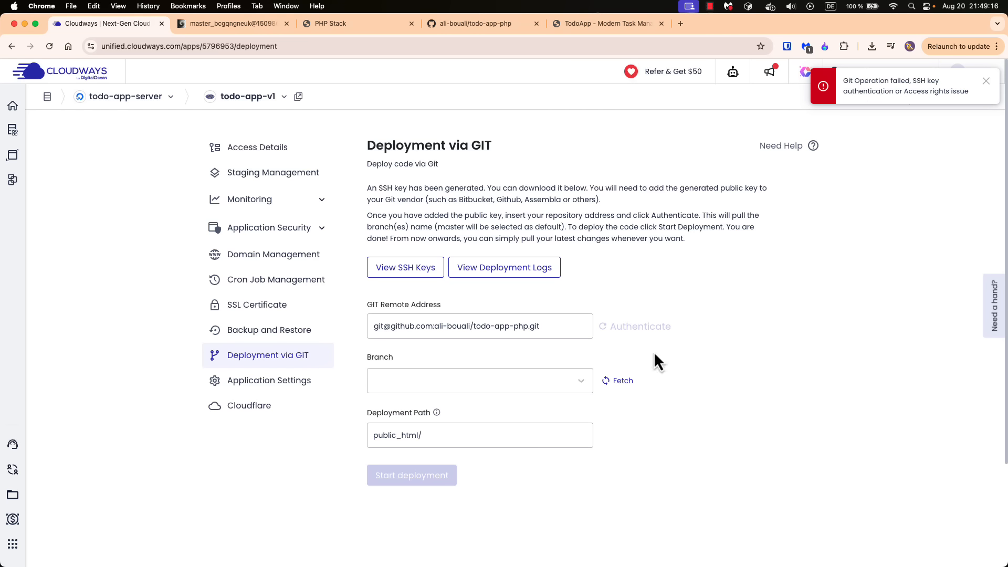
left_click(556, 326)
left_click(719, 359)
Select the main branch and start the deployment with public_html/ as the deployment path
left_click(443, 383)
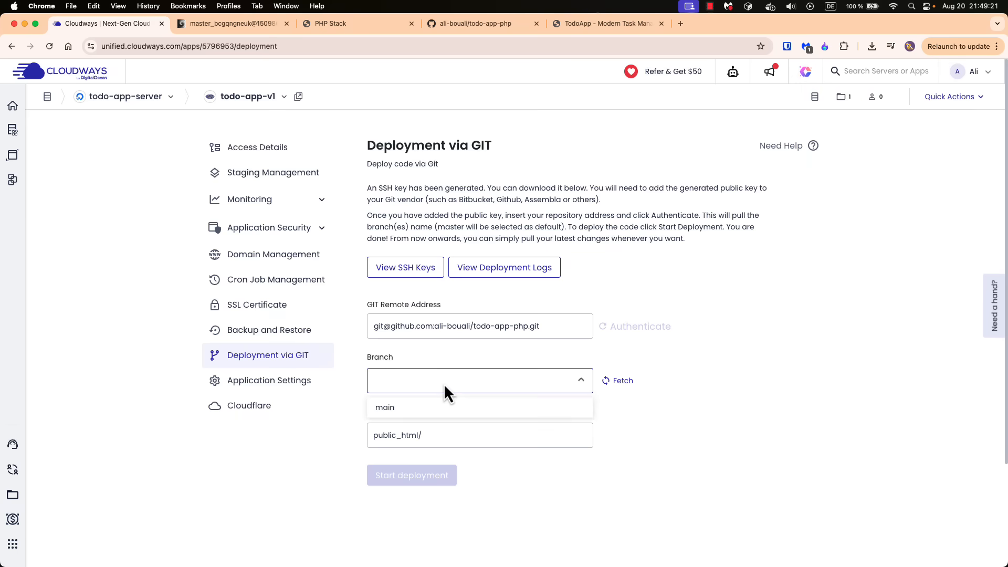
left_click(412, 410)
left_click(468, 435)
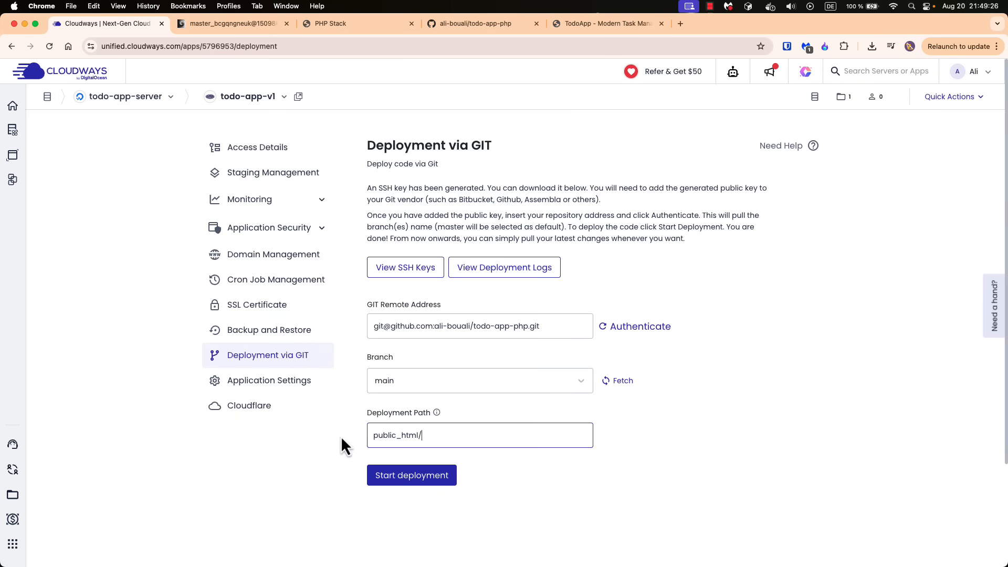
scroll(341, 436, "down", 1)
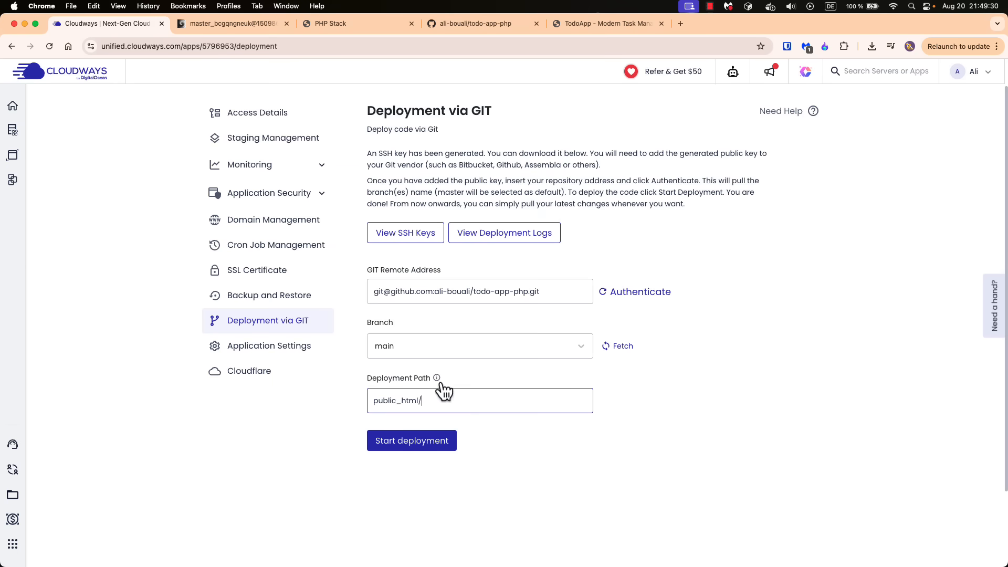
mouse_move(440, 386)
type("c")
key("BackSpace")
left_click(427, 444)
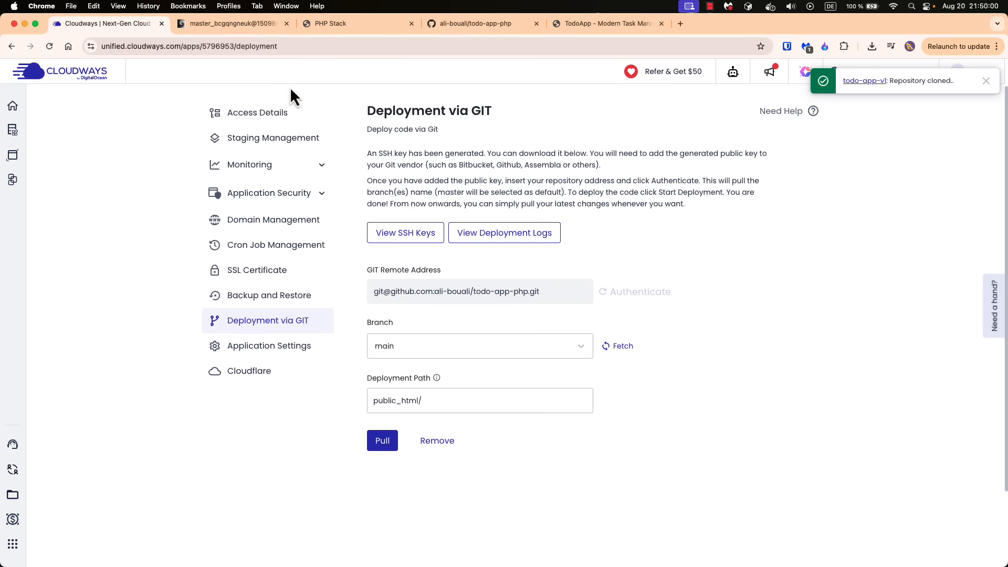
List the server's public_html files in the web terminal and compare them with the todo-app-php repository on GitHub
left_click(223, 24)
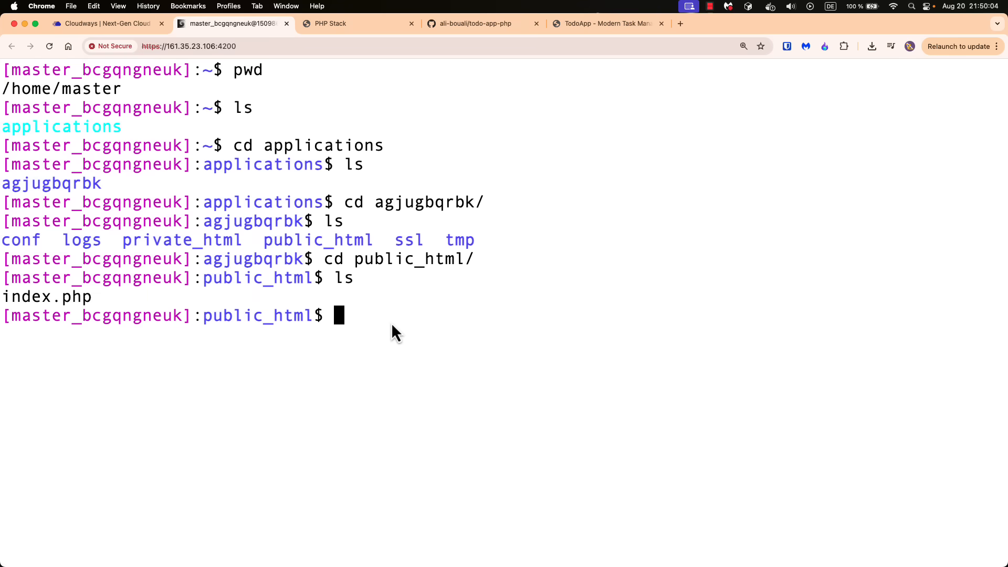
type("ls")
key("Return")
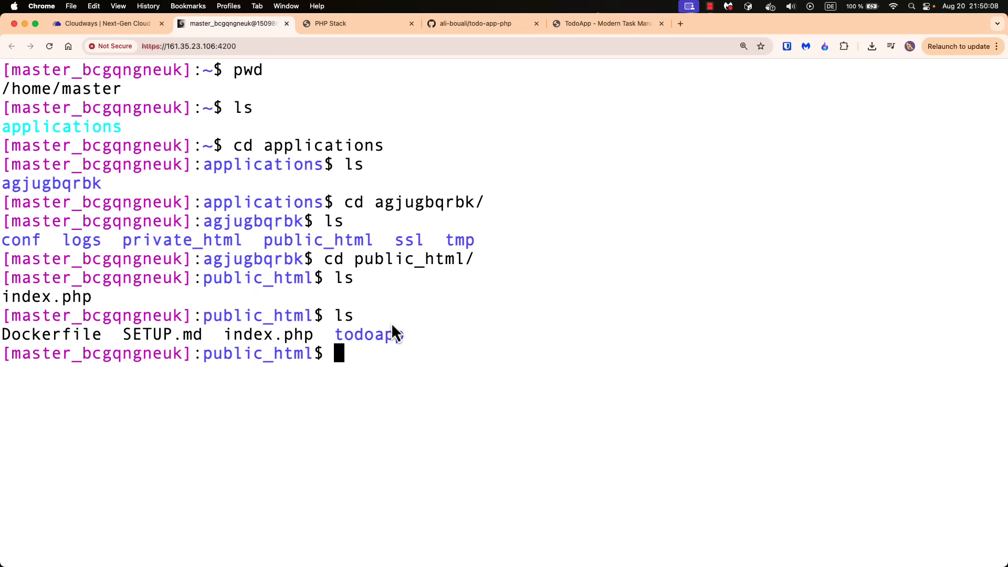
left_click_drag(228, 335, 315, 334)
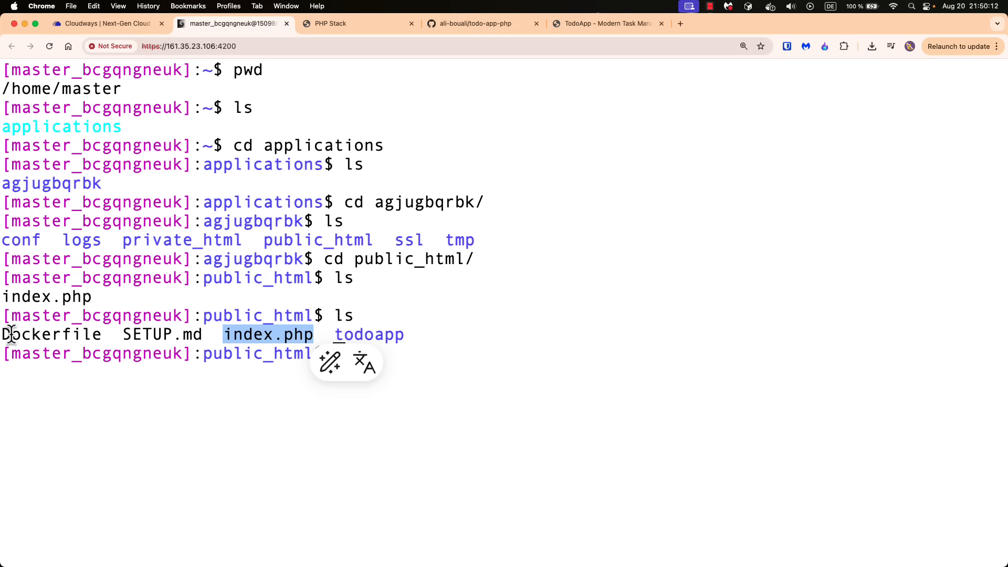
left_click_drag(2, 334, 198, 335)
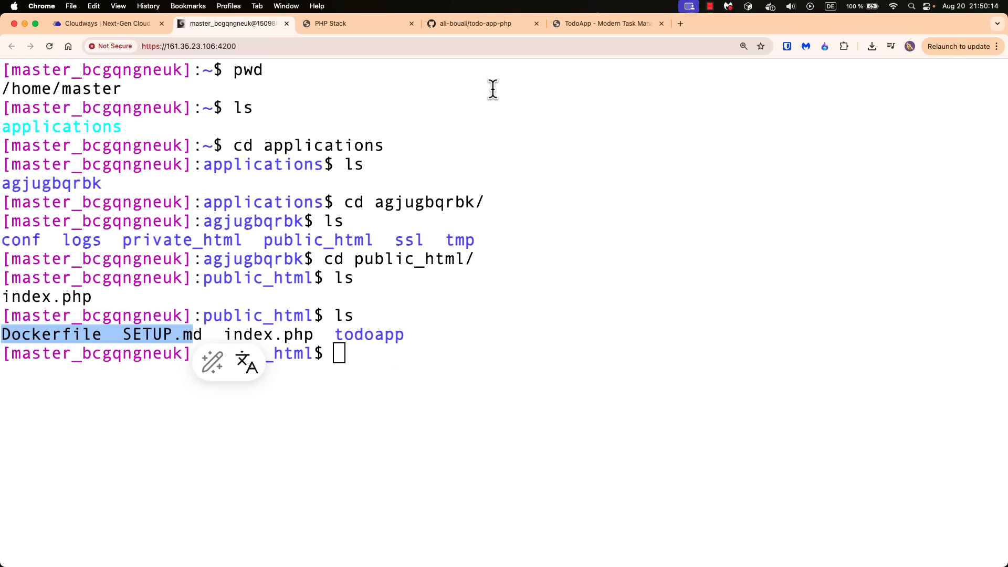
left_click(517, 23)
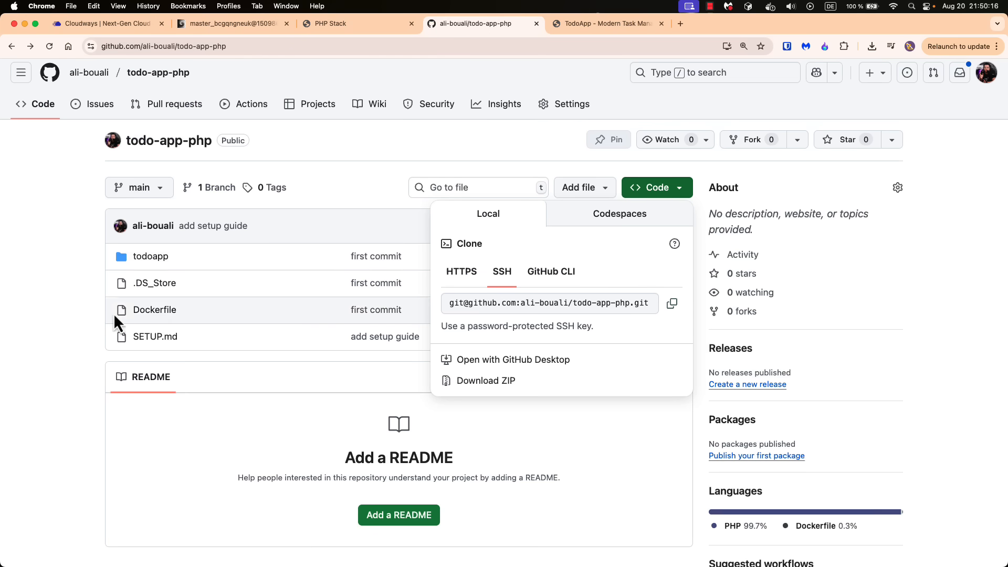
left_click(61, 306)
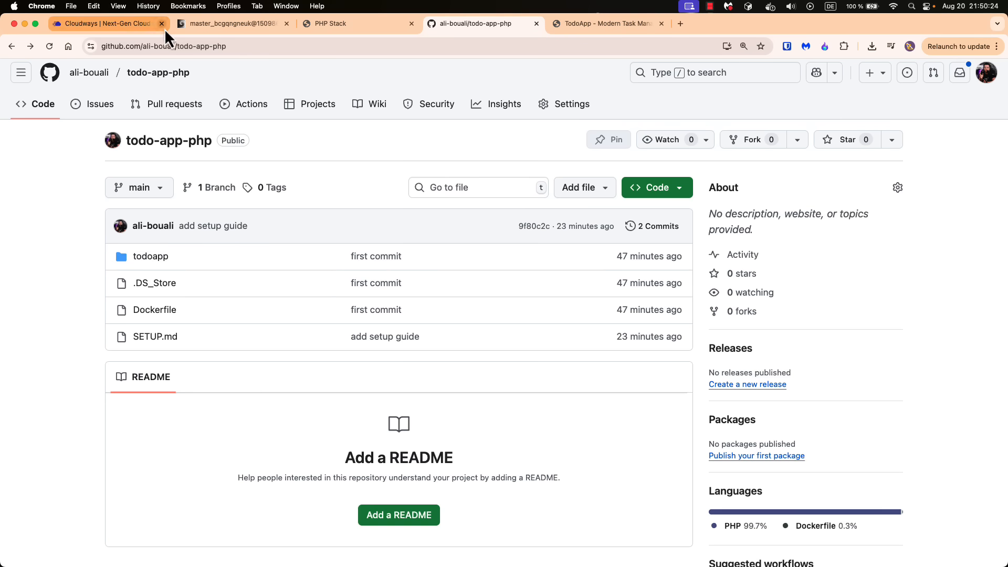
Return to the web terminal, change into the todoapp folder, and list its files
left_click(213, 26)
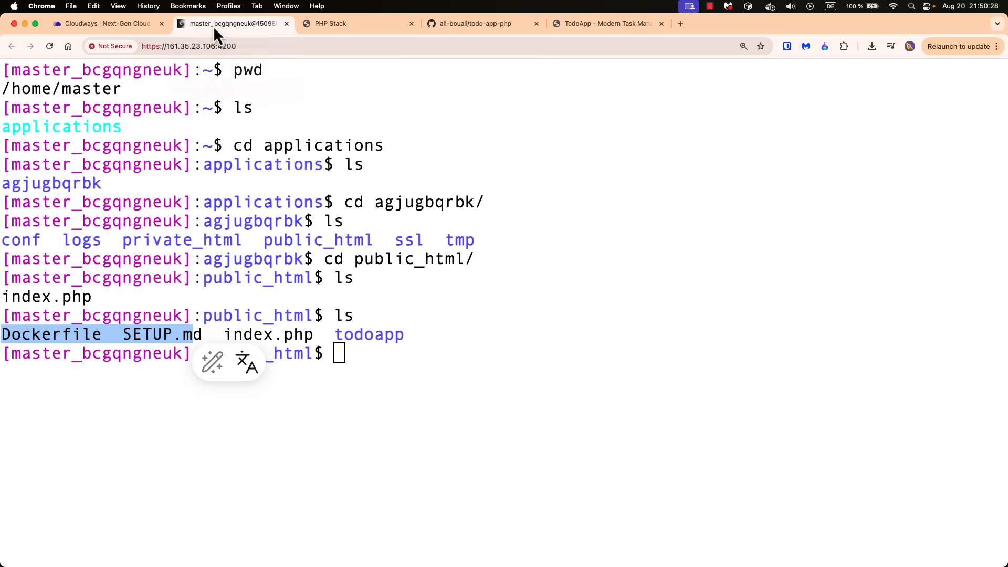
left_click(430, 357)
type("cd to")
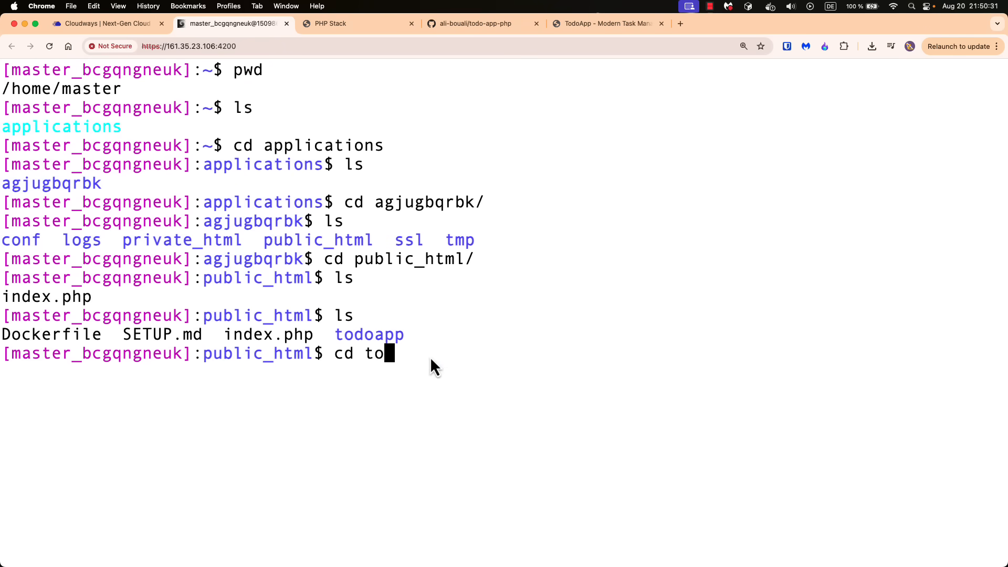
key("Tab")
key("Return")
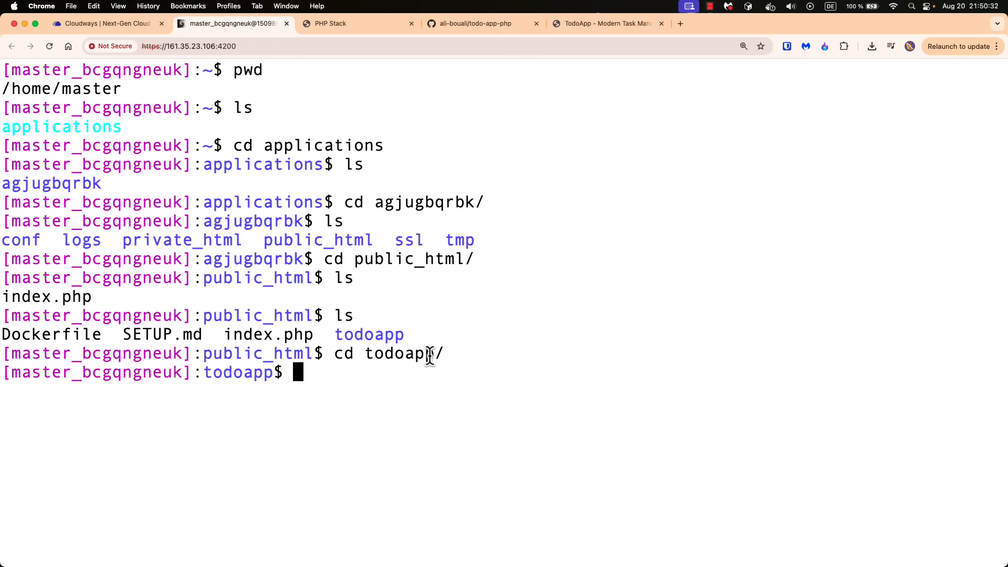
type("ls")
key("Return")
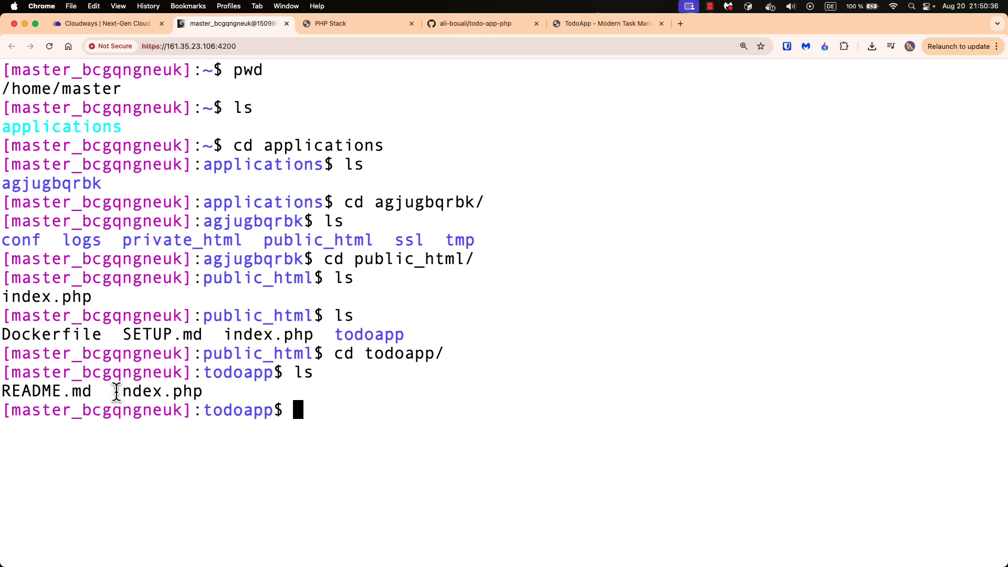
Open the todoapp folder's index.php in the terminal with less and examine the beginning of its code
left_click_drag(113, 392, 211, 392)
left_click(292, 395)
type("less in")
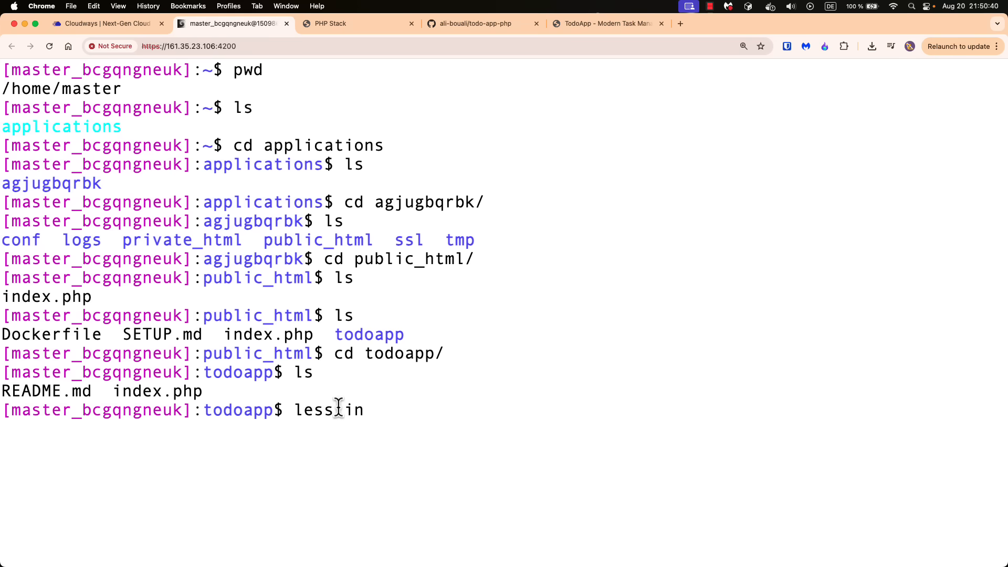
key("Tab")
key("Return")
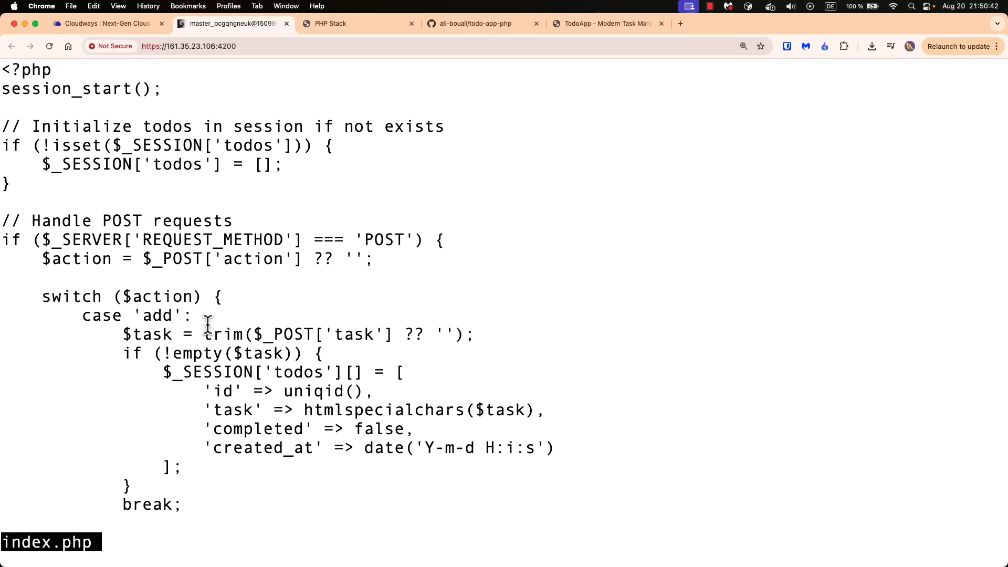
key("Down")
key("Down")
key("Down")
Switch to IntelliJ IDEA, open the local todoapp/index.php, and examine lines 1 to 7 against the server copy
key("ctrl+Right")
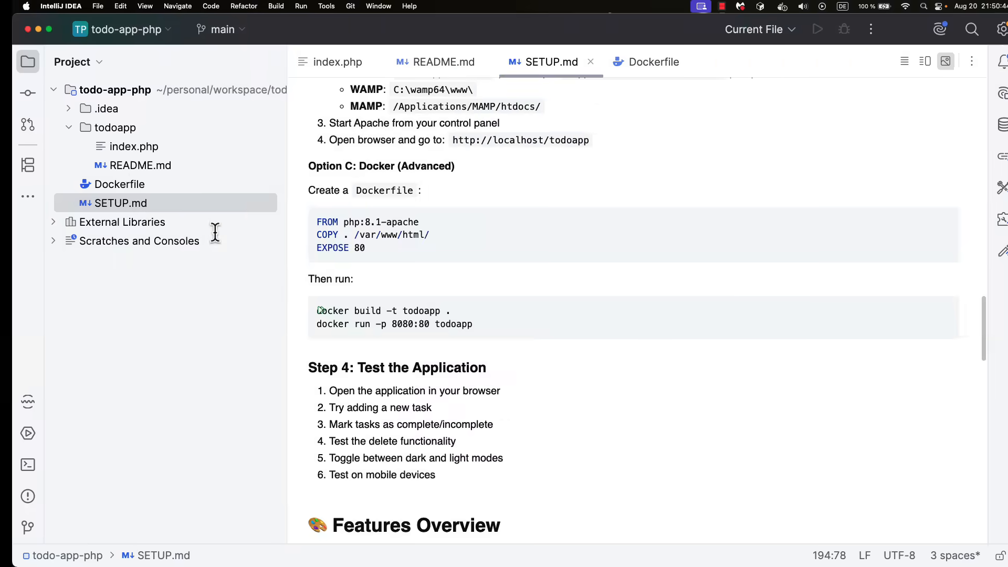
double_click(121, 147)
scroll(479, 179, "up", 15)
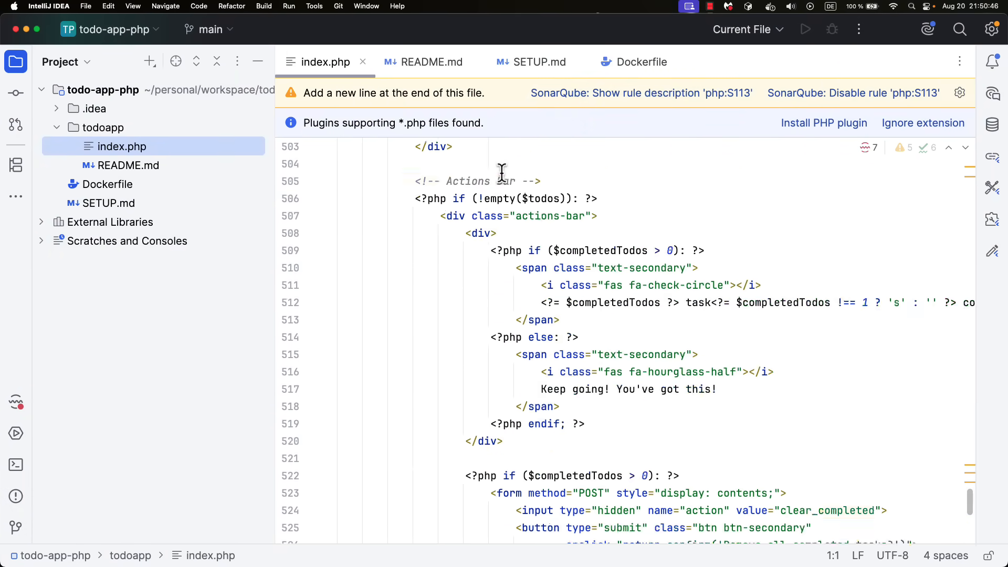
left_click_drag(975, 476, 974, 150)
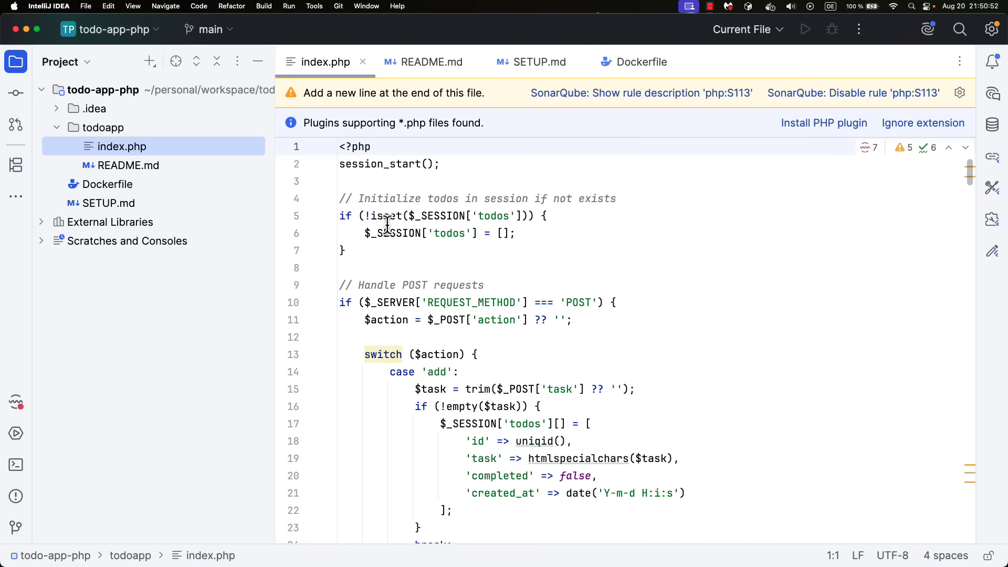
left_click_drag(367, 253, 340, 147)
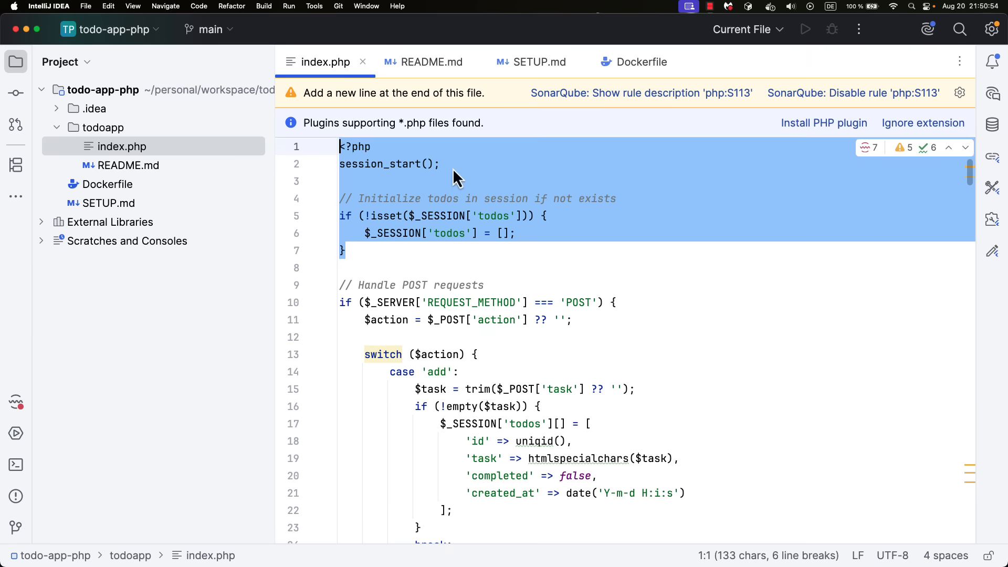
Switch back to Chrome's web terminal, review the opening lines of index.php in less, and close the file
left_click(453, 168)
key("super+Tab")
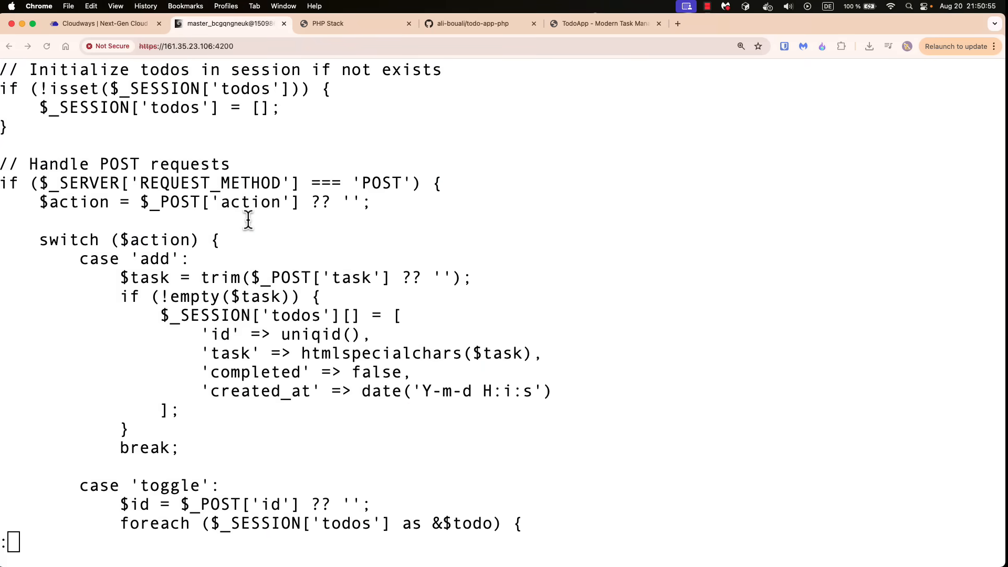
scroll(246, 217, "up", 3)
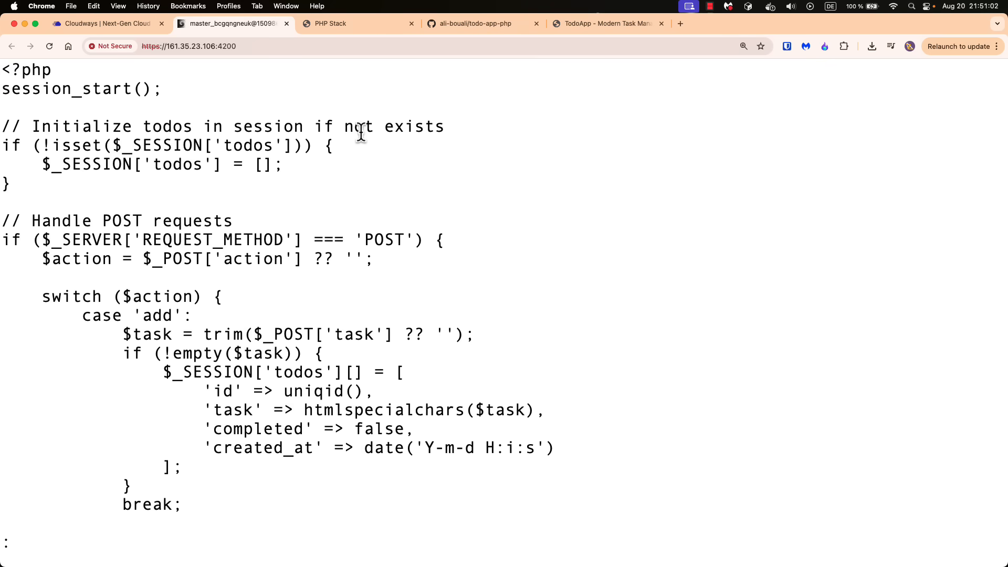
key("q")
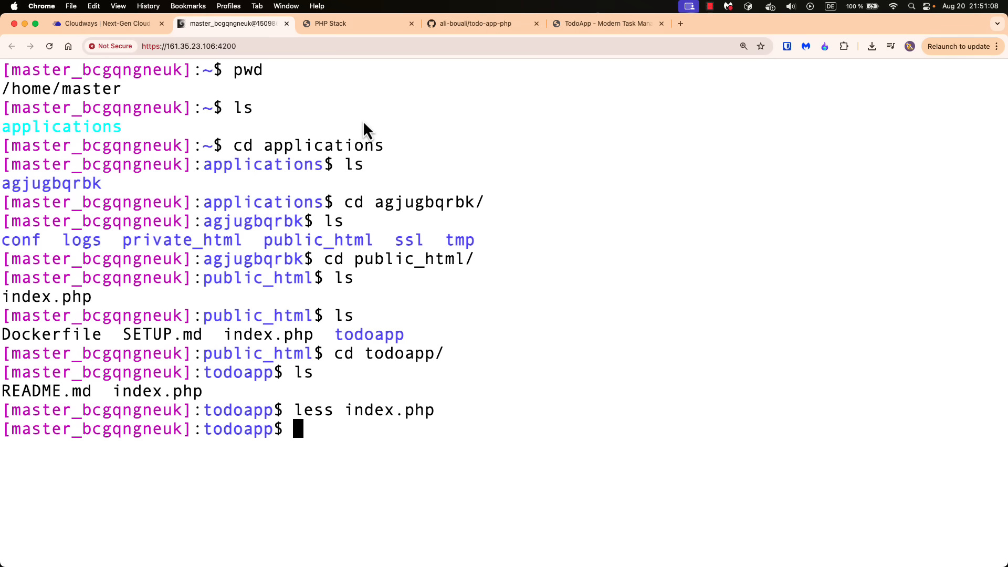
Change up from todoapp to the public_html folder in the terminal and list its files
type("cd ..")
key("Return")
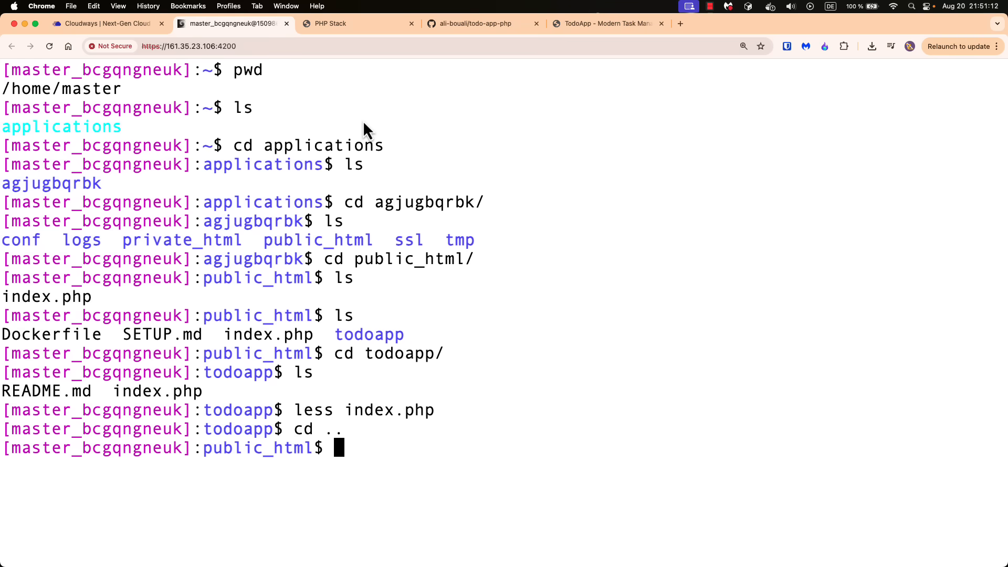
type("ls")
key("Return")
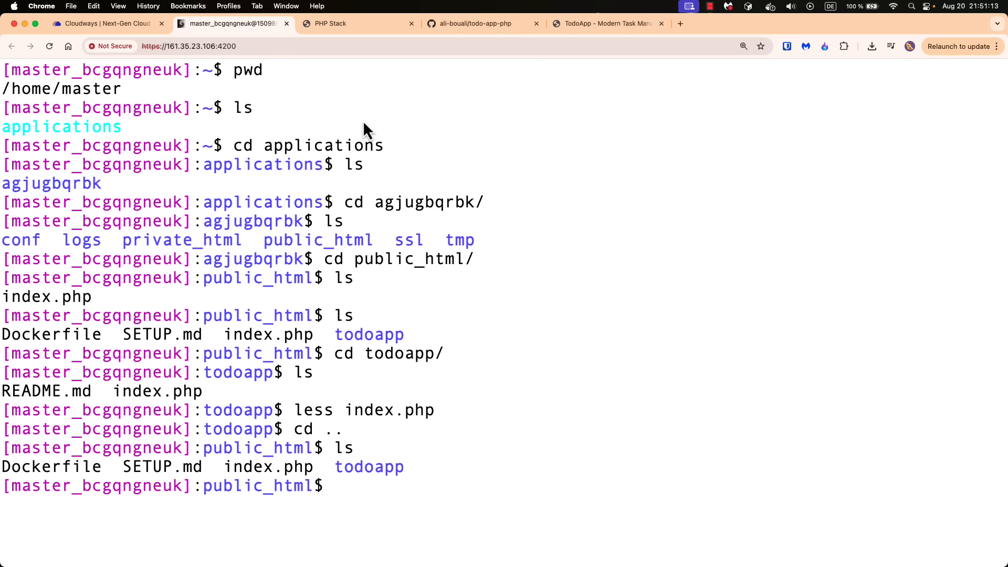
double_click(349, 468)
left_click(434, 463)
Compare the site's default PHP Stack page with the index.php file listed in public_html
left_click(343, 24)
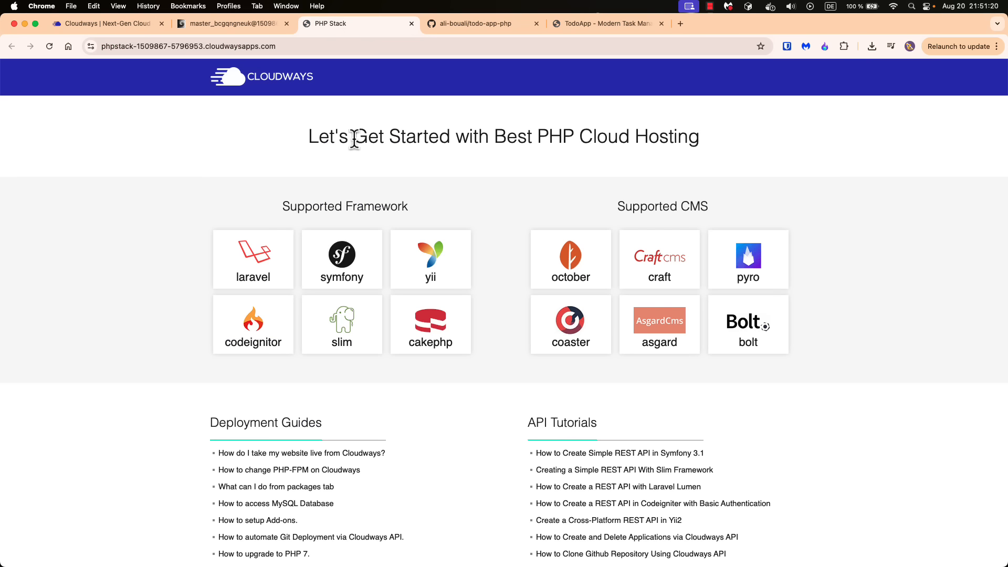
left_click(207, 30)
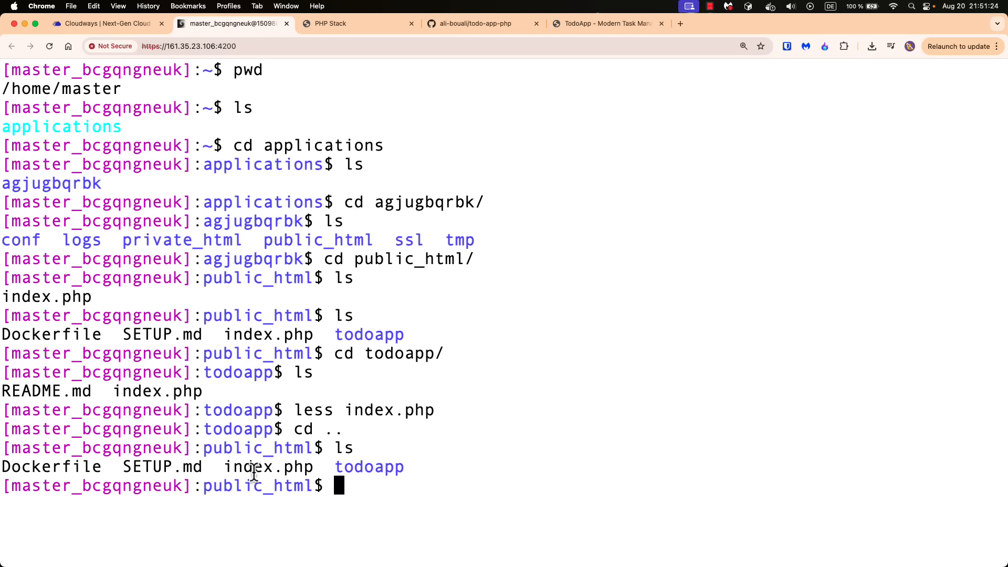
left_click_drag(223, 467, 312, 467)
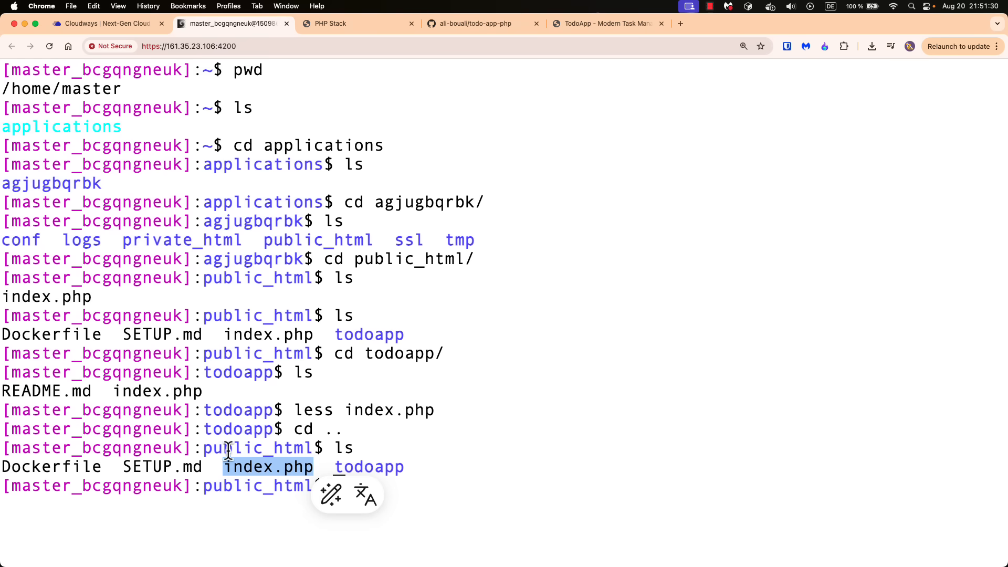
left_click_drag(203, 447, 430, 467)
left_click(436, 457)
left_click(430, 467)
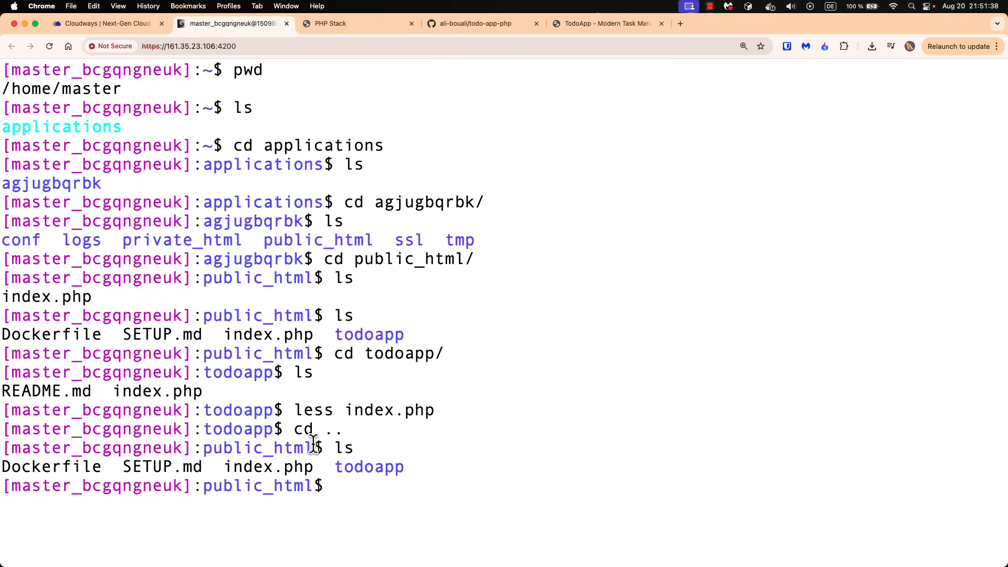
left_click_drag(229, 468, 315, 466)
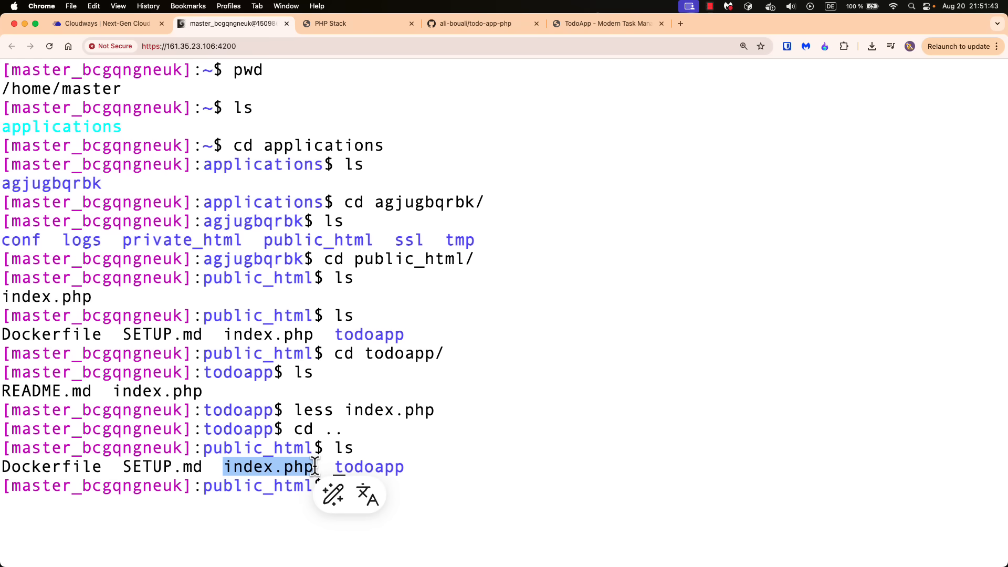
left_click(470, 472)
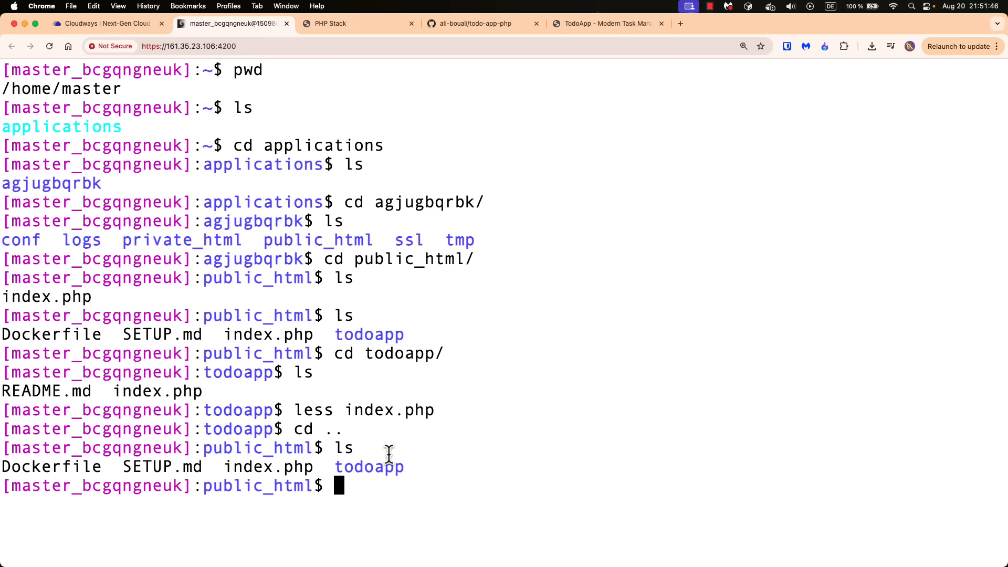
Open the deployed app by adding the todoapp folder name to the Cloudways site address
left_click_drag(335, 467, 413, 468)
left_click(430, 467)
left_click(339, 28)
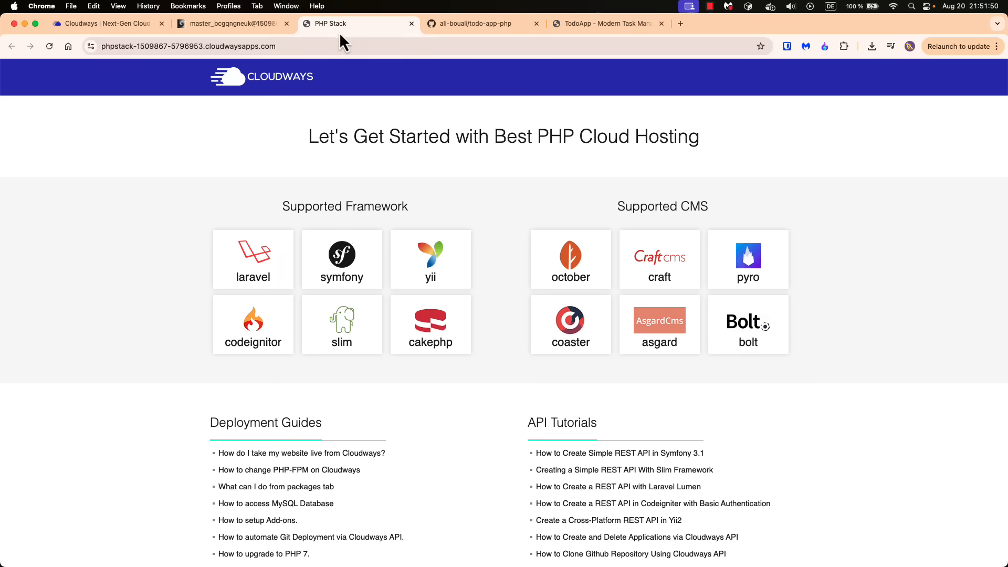
left_click(338, 46)
left_click(337, 46)
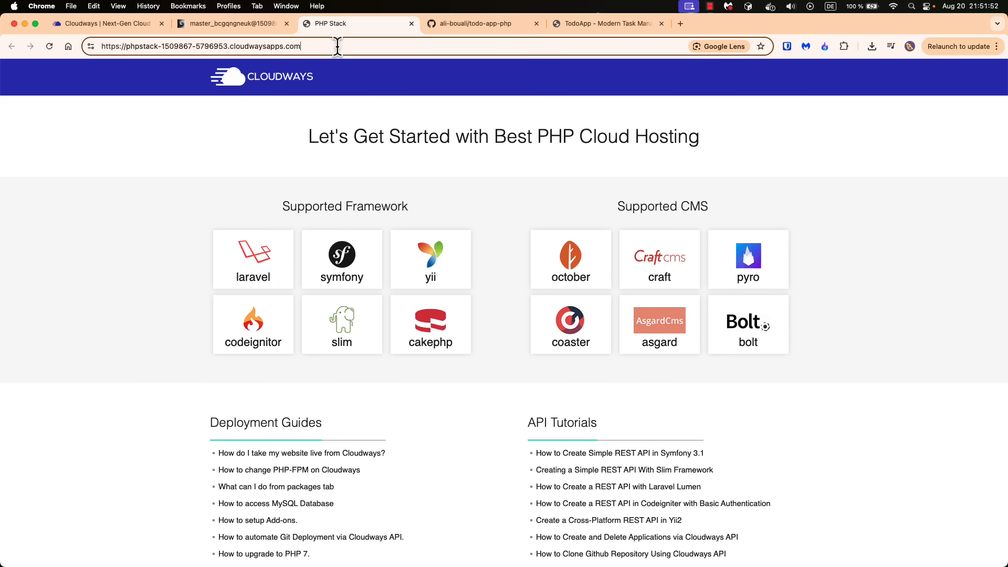
type("todoapp")
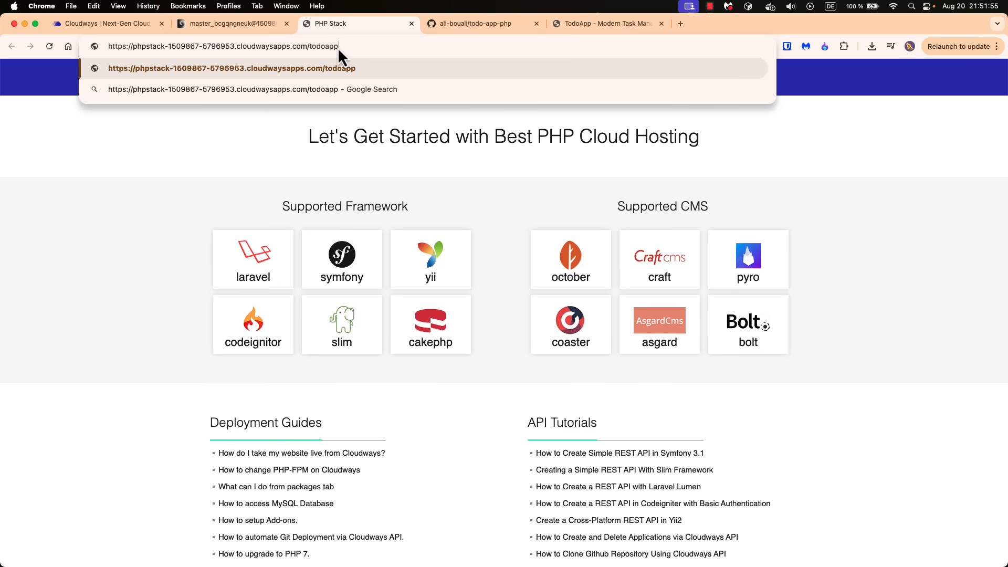
key("Return")
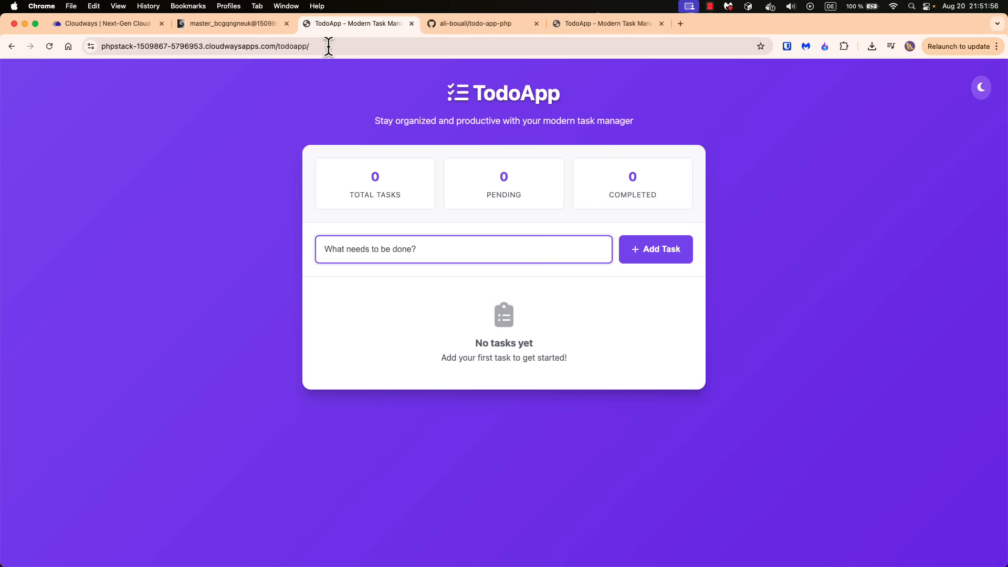
Return to the web terminal, change into todoapp again, and list its files to locate the index.php being served
left_click(216, 26)
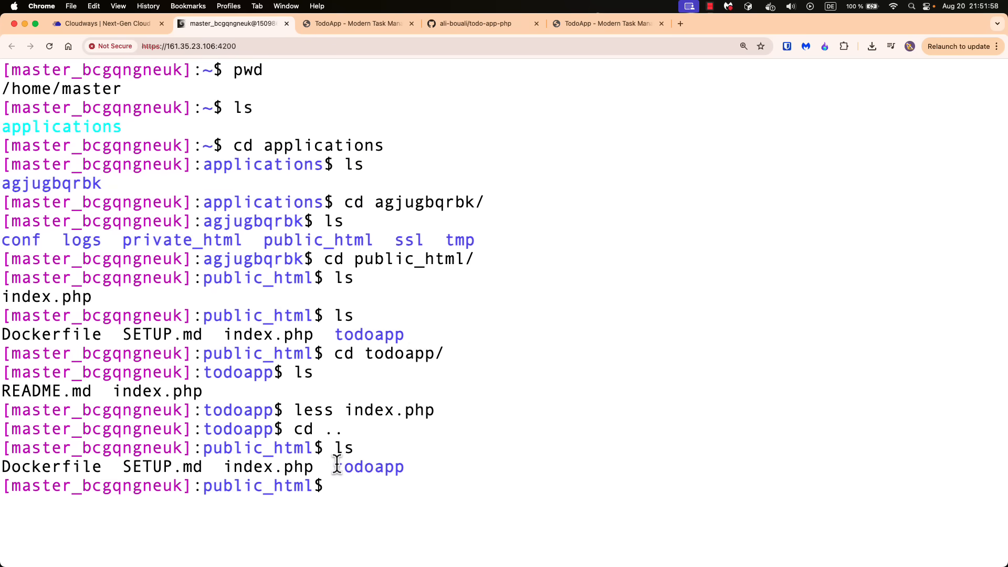
left_click_drag(334, 466, 414, 464)
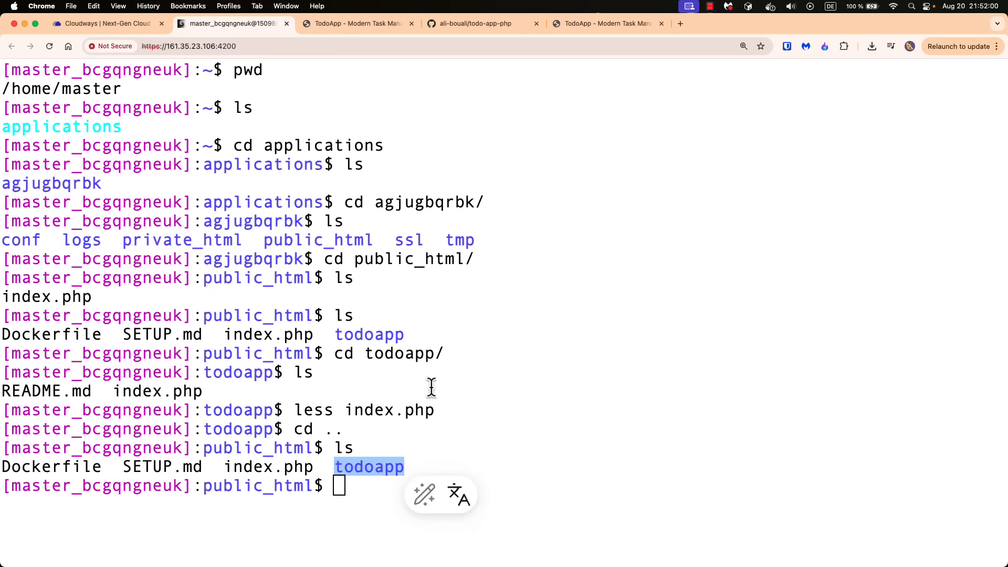
left_click(443, 461)
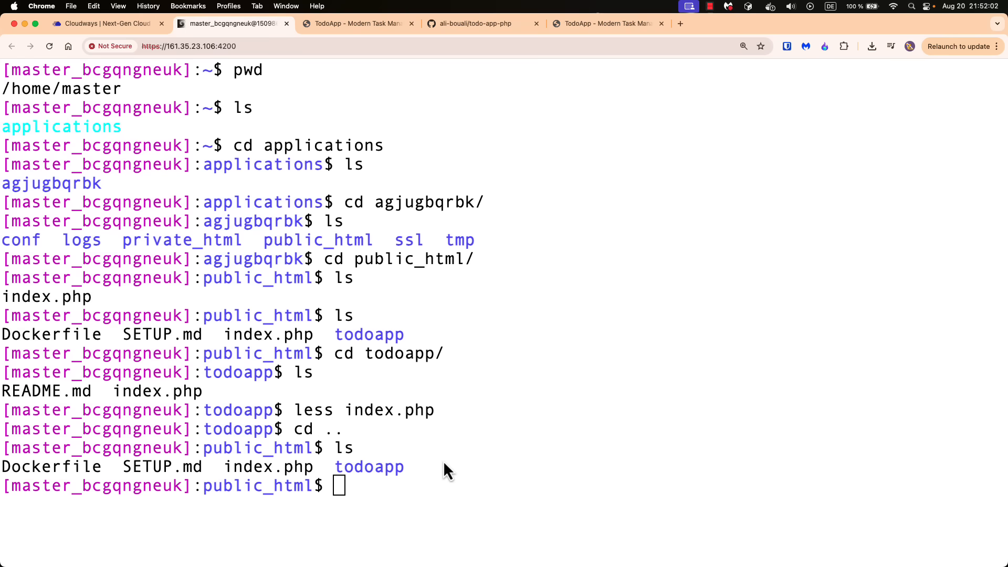
type("cd to")
key("Tab")
key("Return")
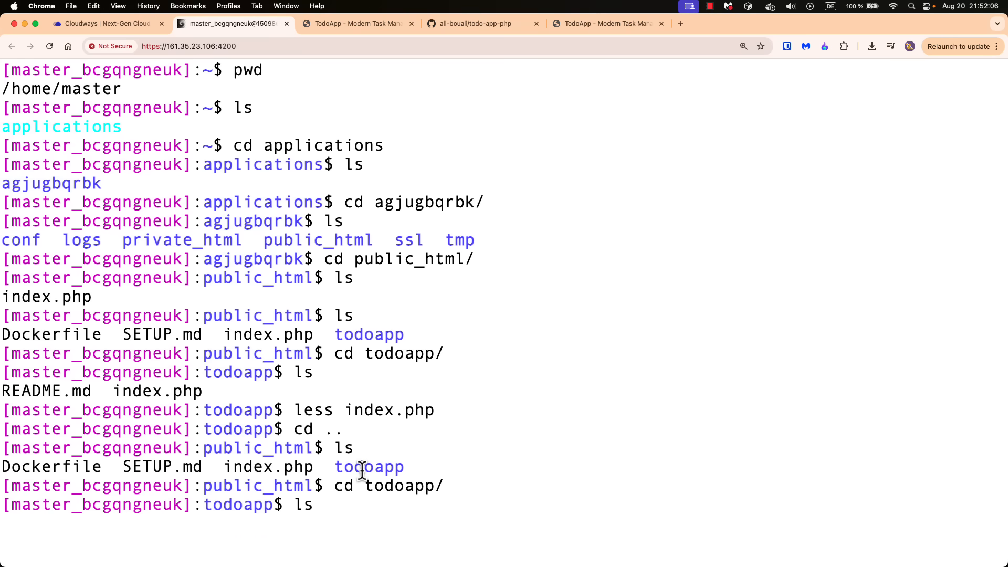
type("ls")
key("Return")
left_click_drag(114, 523, 205, 525)
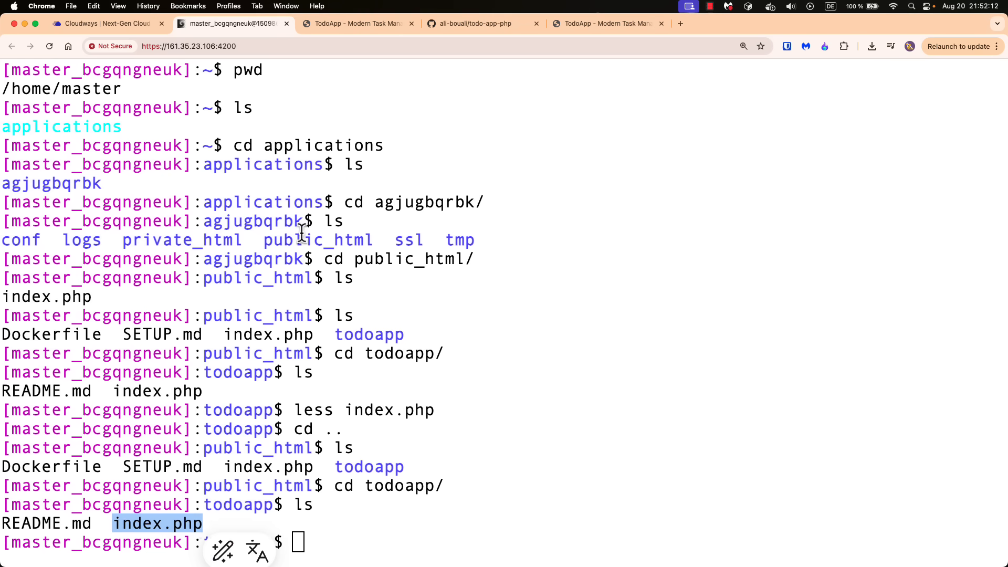
Go back to the deployed TodoApp page and add a task named "Coding"
left_click(332, 22)
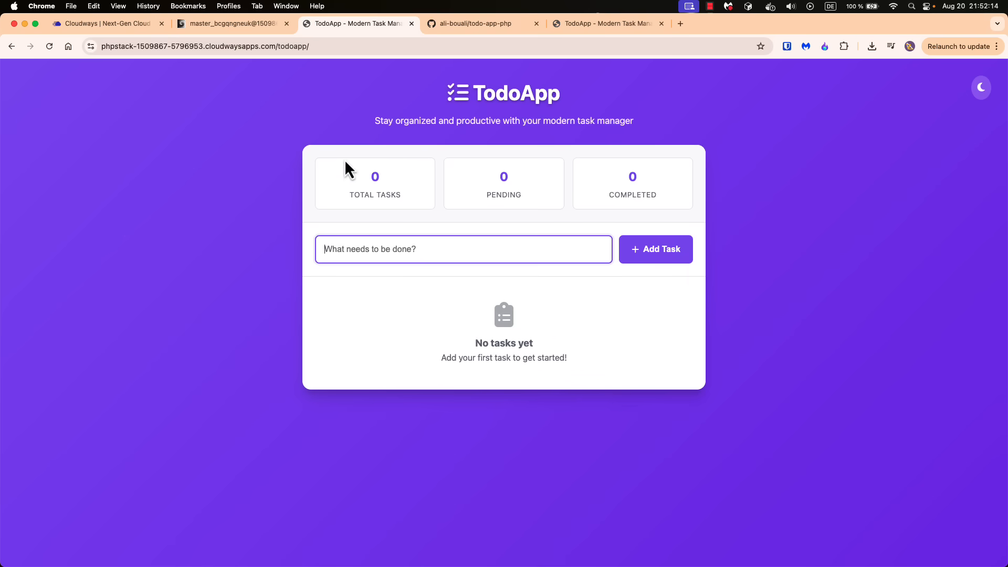
left_click(260, 43)
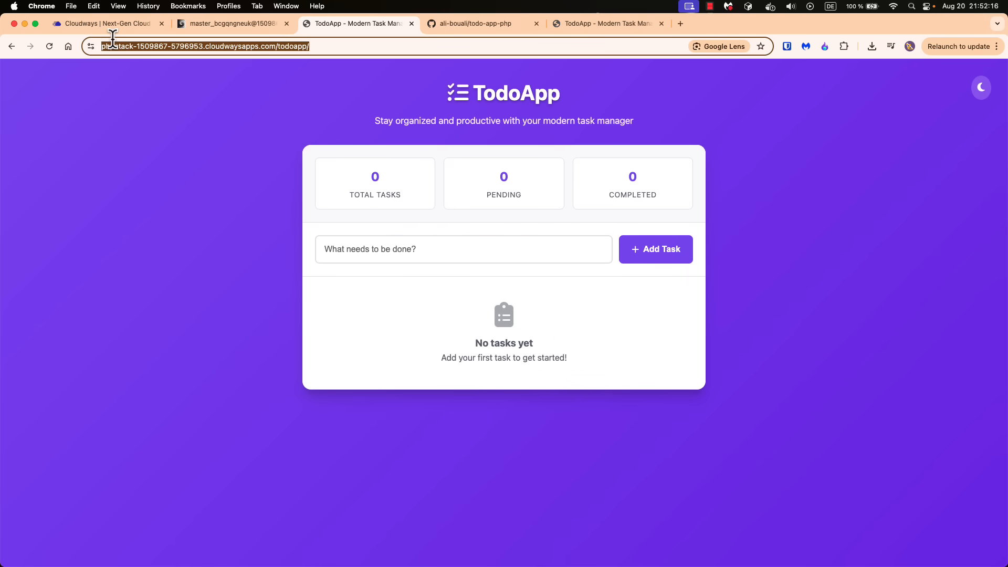
left_click(377, 249)
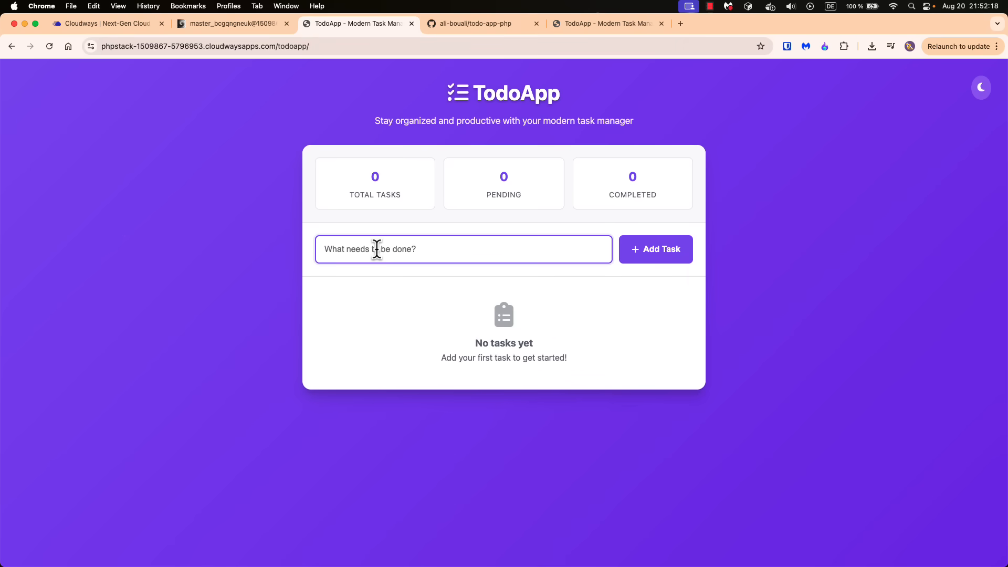
type("cd")
key("BackSpace")
type("Coding")
key("Return")
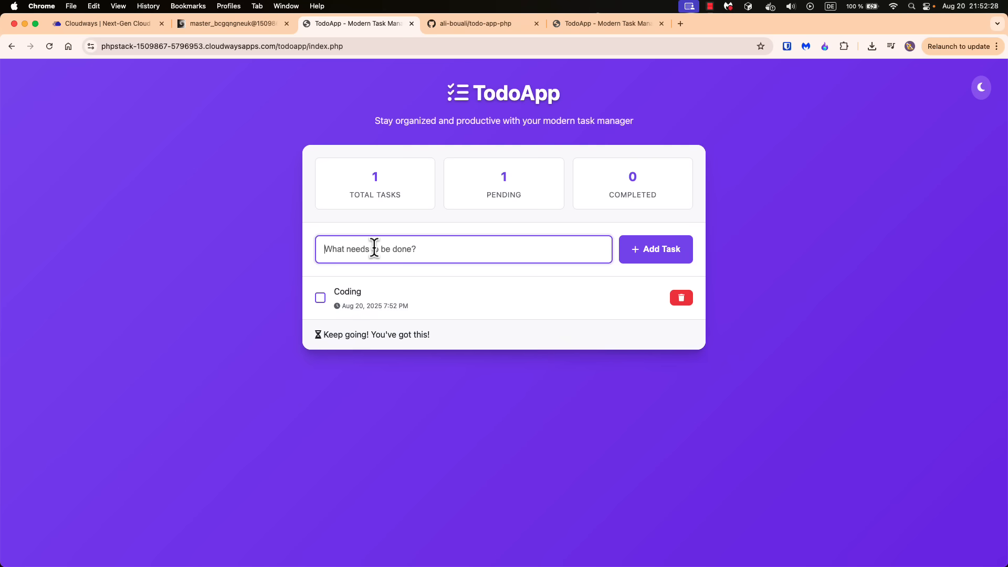
Add a second task named "Recording the next video"
type("Recording the next video")
key("Return")
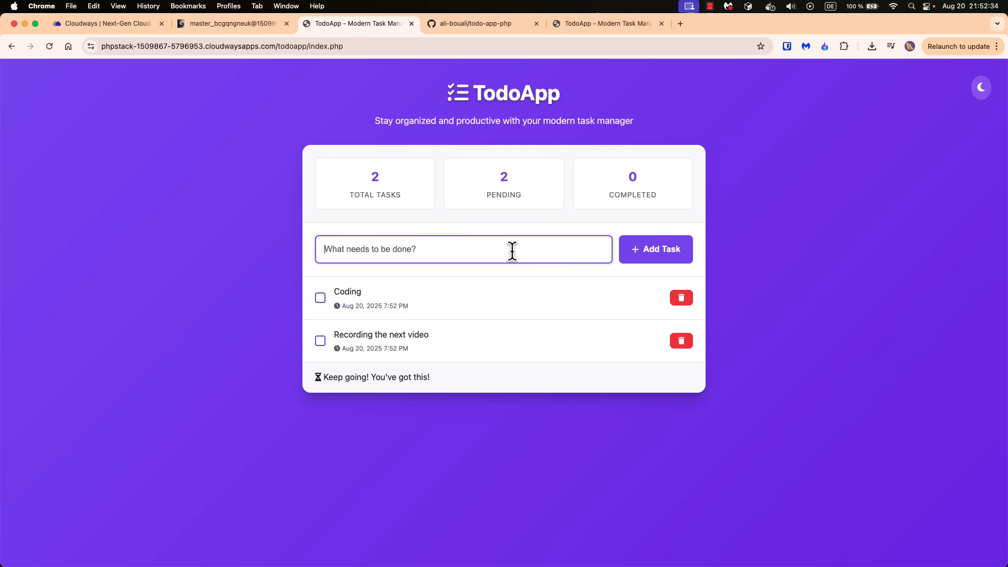
Complete and clear the "Coding" task, and mark "Recording the next video" as completed
left_click(321, 298)
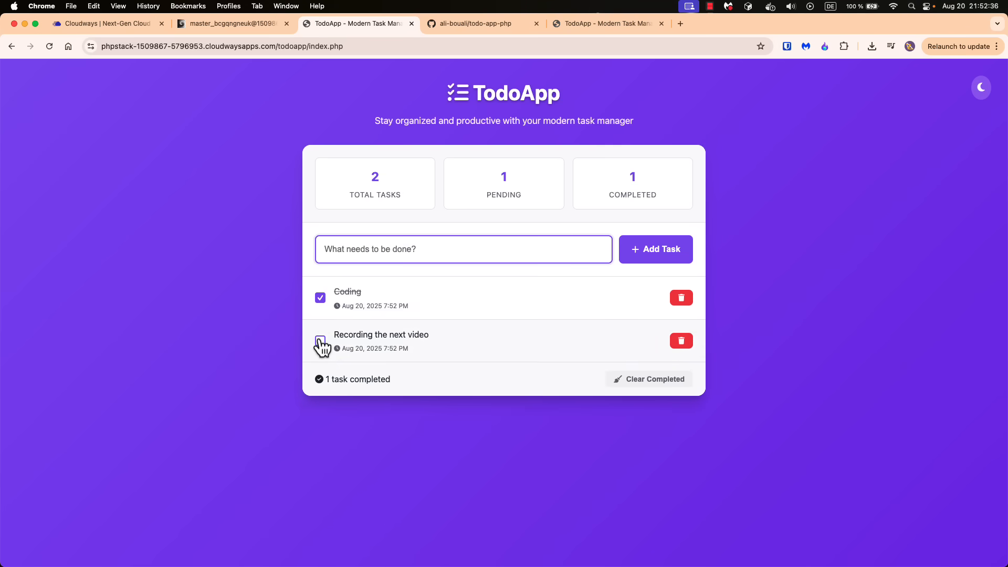
left_click(658, 389)
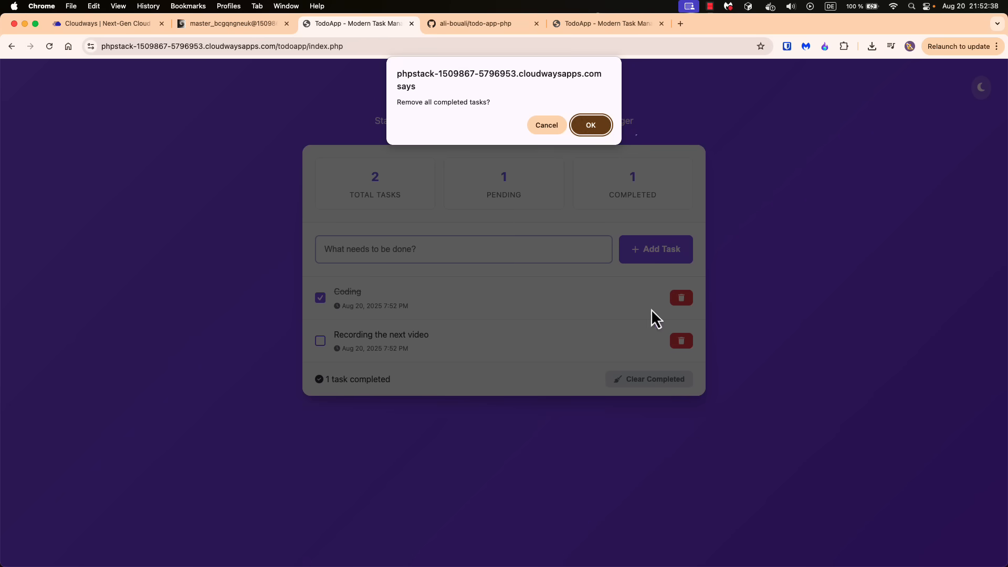
left_click(591, 125)
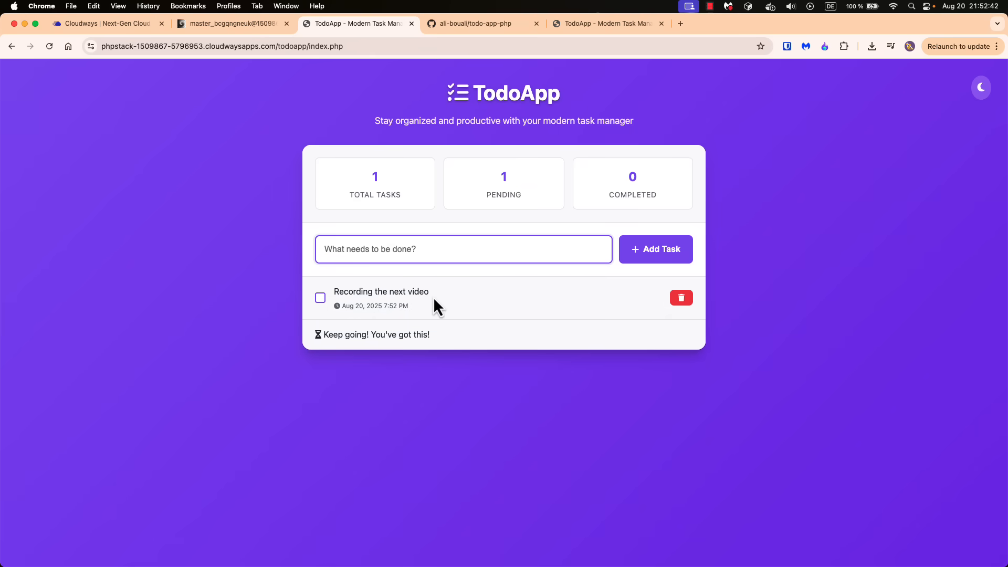
left_click(320, 298)
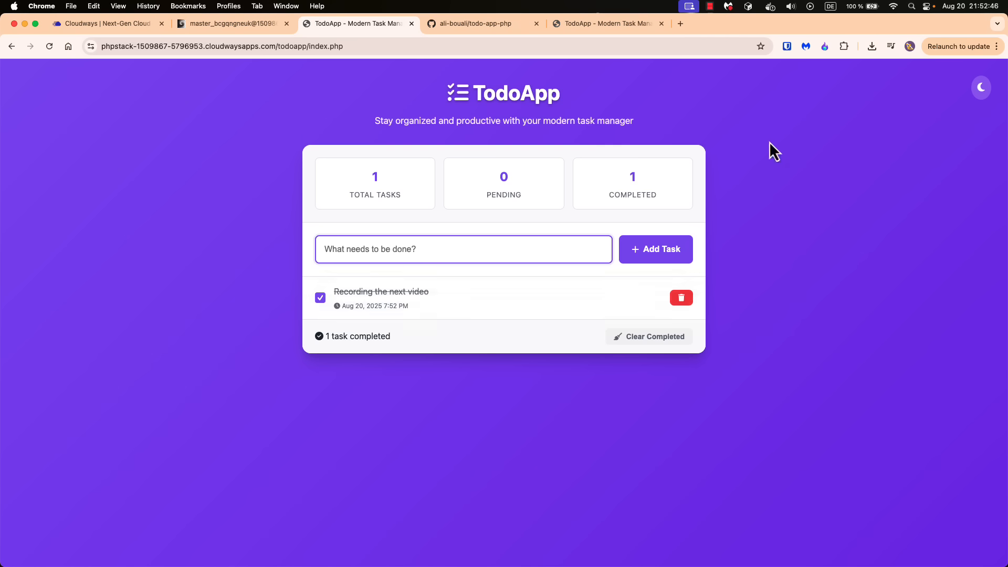
Test the dark theme by toggling it on and off, and preview the app with developer tools in the Pixel 7 device view
left_click(981, 87)
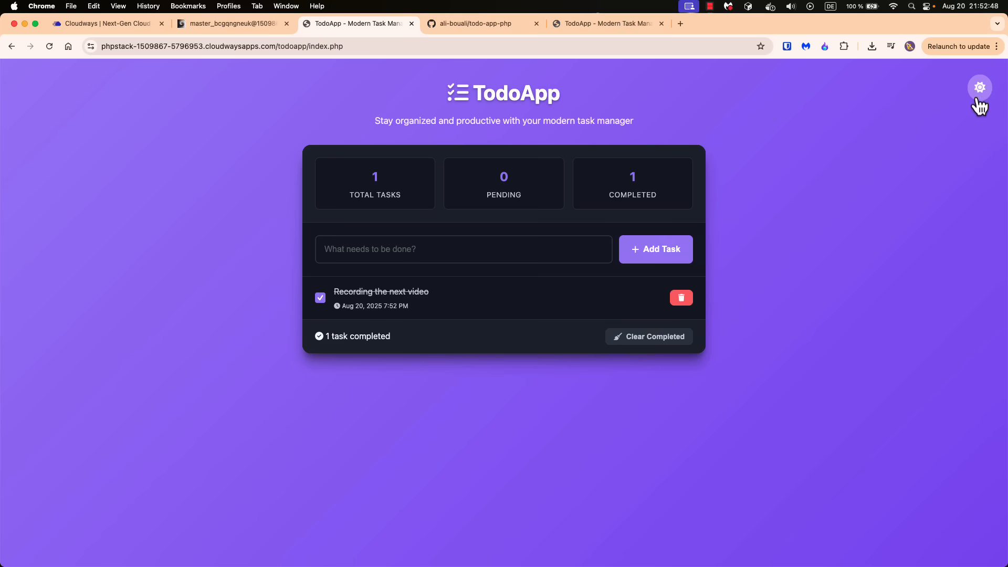
left_click(978, 99)
left_click(980, 98)
left_click(979, 98)
key("super+alt+i")
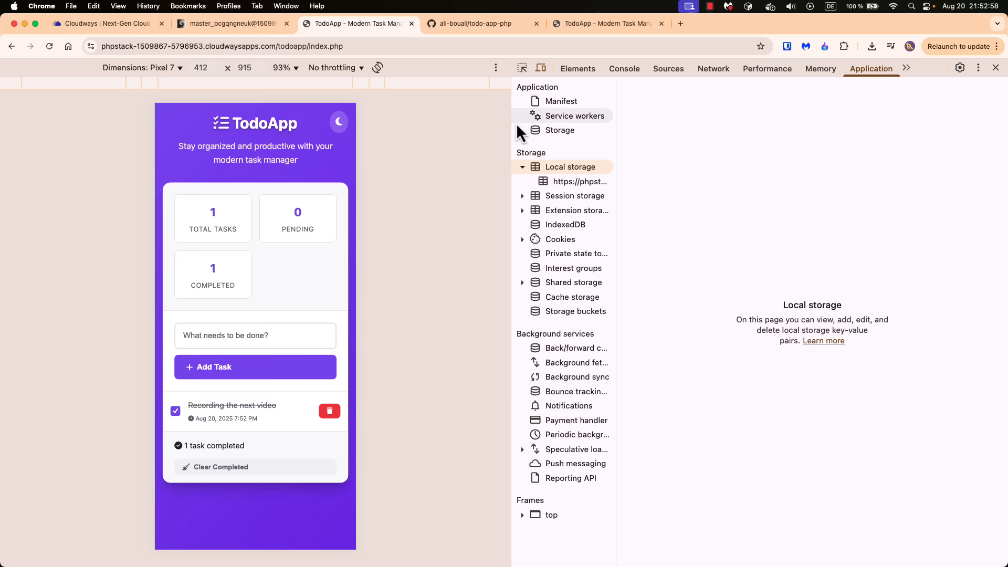
Place the localhost:8080 TodoApp page beside the deployed one in the browser and compare their addresses
left_click(592, 28)
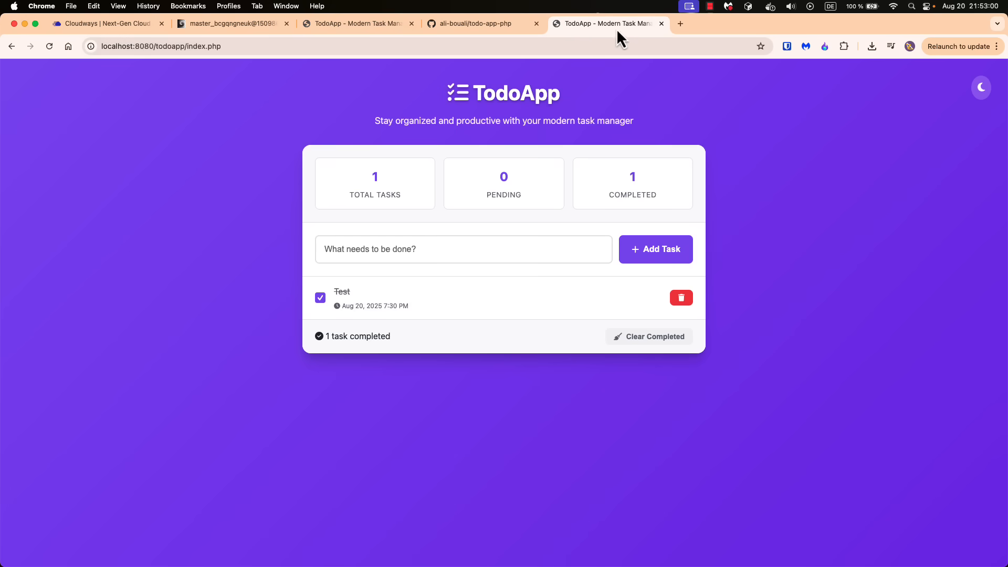
left_click_drag(617, 28, 496, 27)
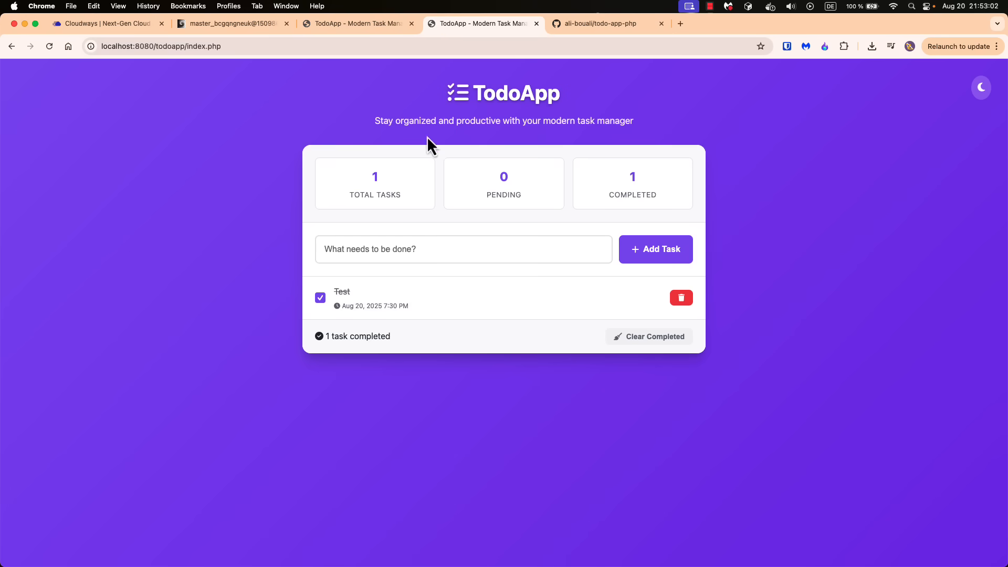
left_click_drag(224, 46, 95, 46)
left_click(353, 21)
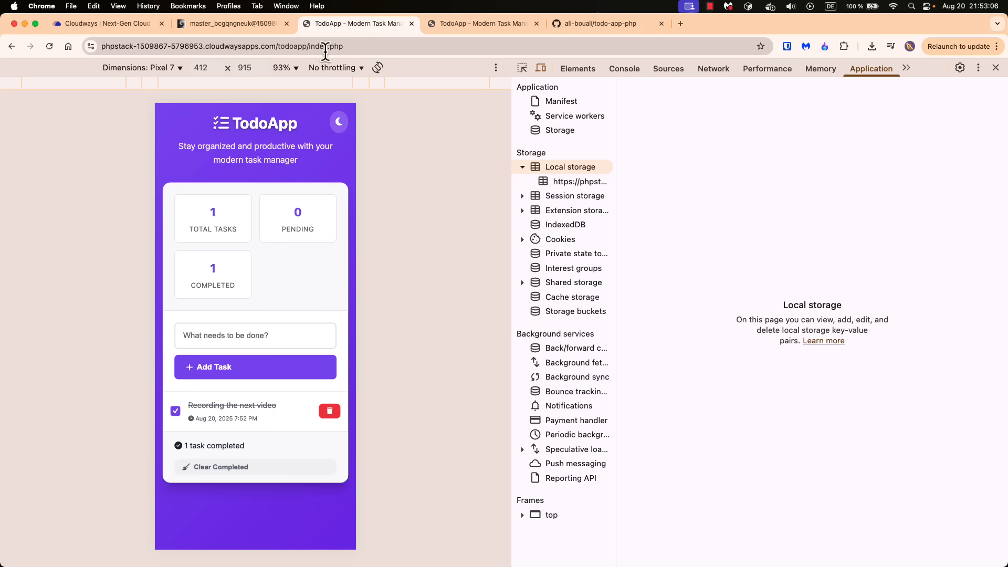
left_click_drag(322, 46, 86, 52)
left_click(126, 157)
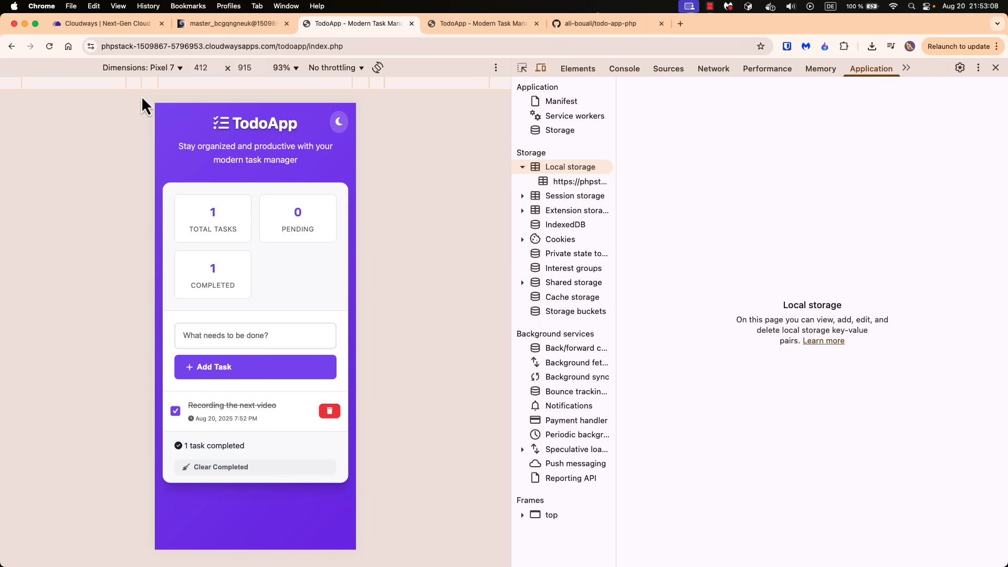
Return to Cloudways, go to the list of servers, and stop todo-app-server, approving the confirmation
left_click(110, 23)
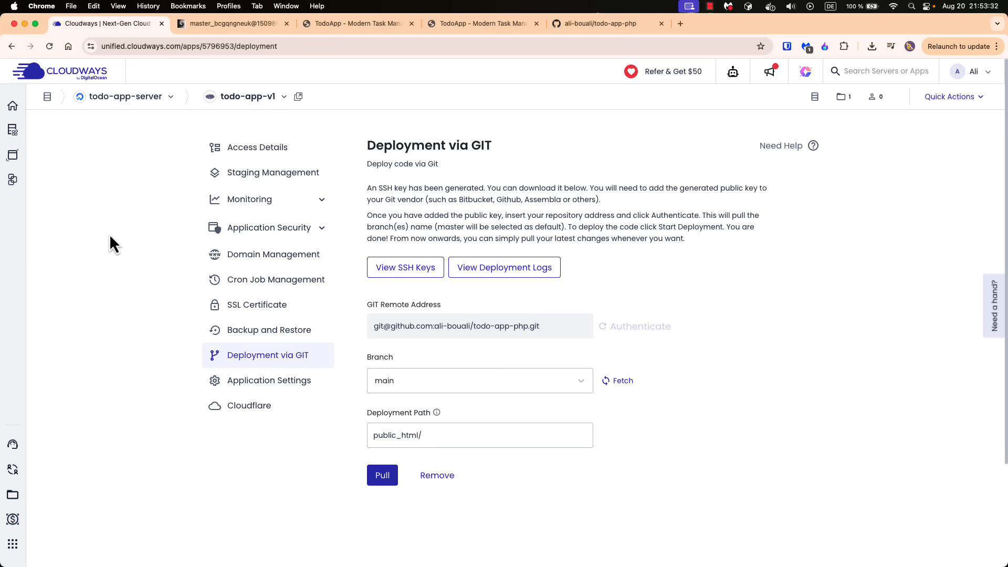
mouse_move(14, 134)
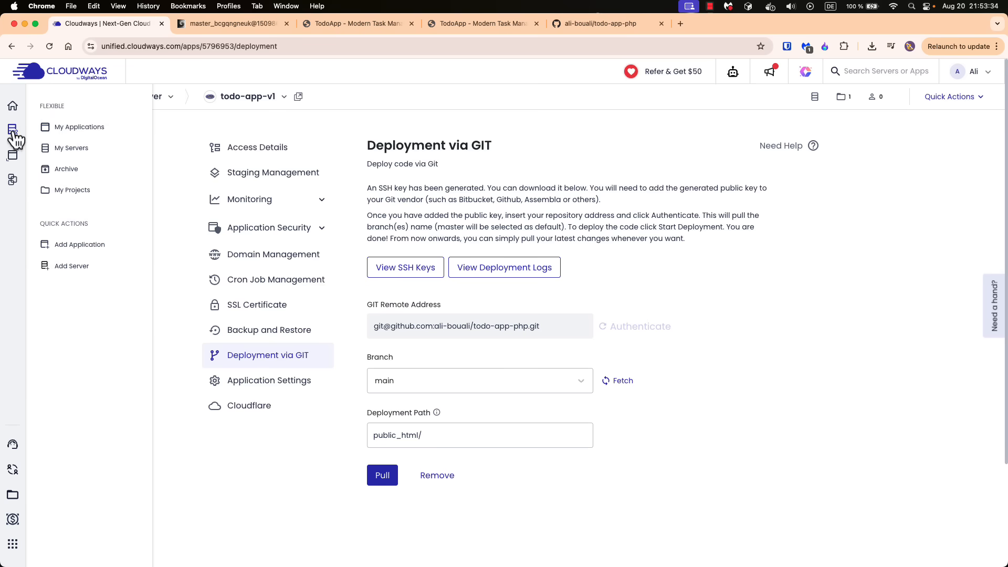
left_click(74, 148)
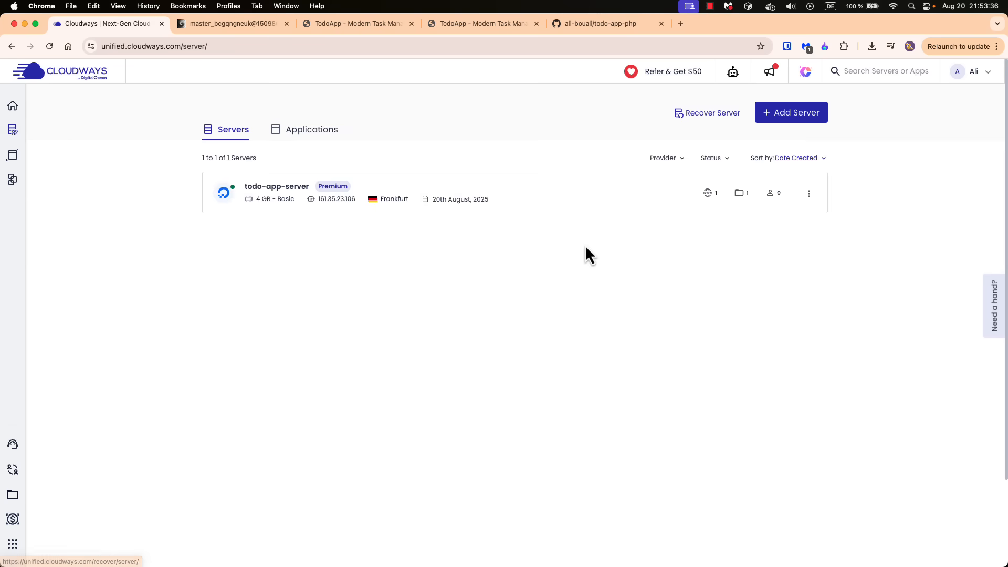
left_click(808, 217)
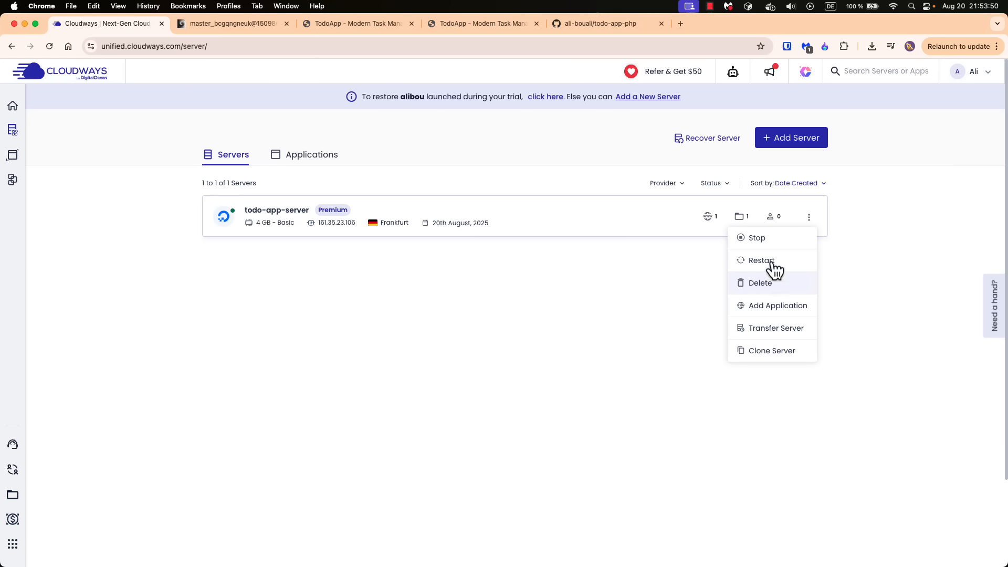
left_click(767, 241)
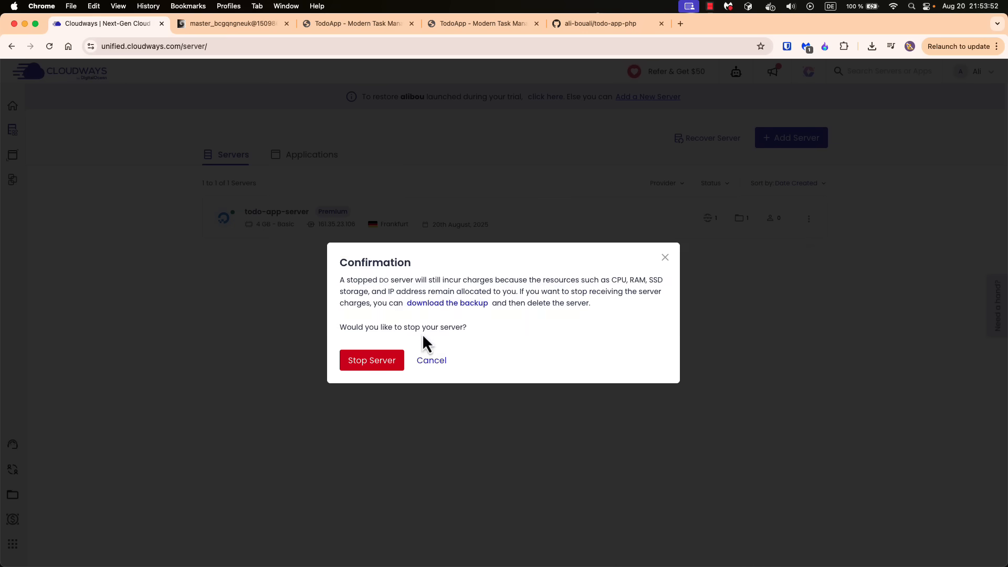
left_click(378, 368)
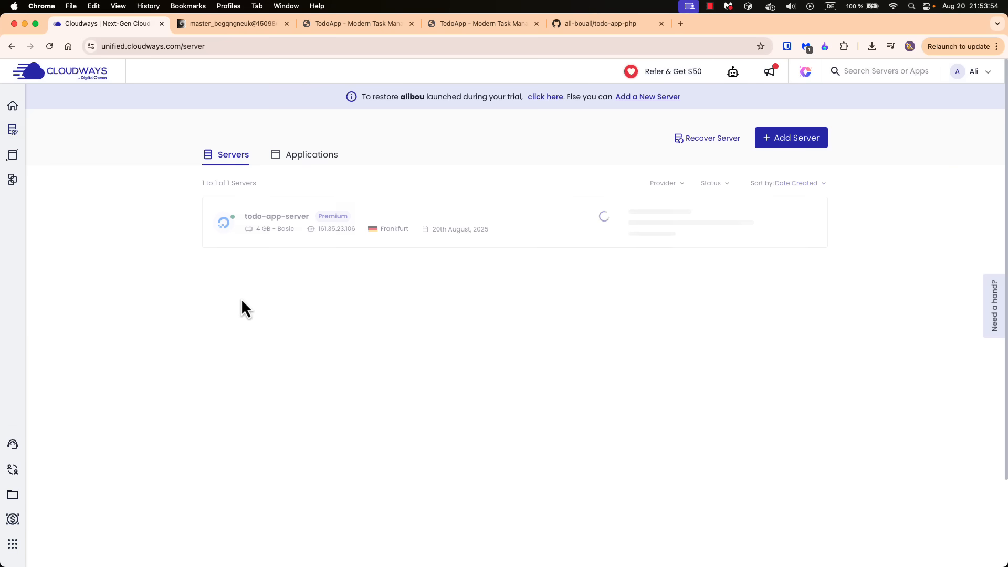